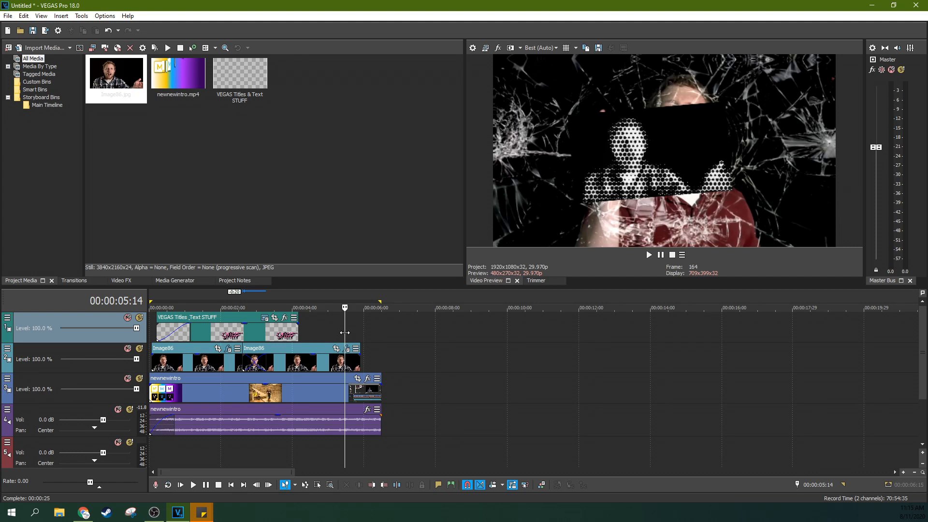
pyautogui.click(328, 332)
pyautogui.click(354, 329)
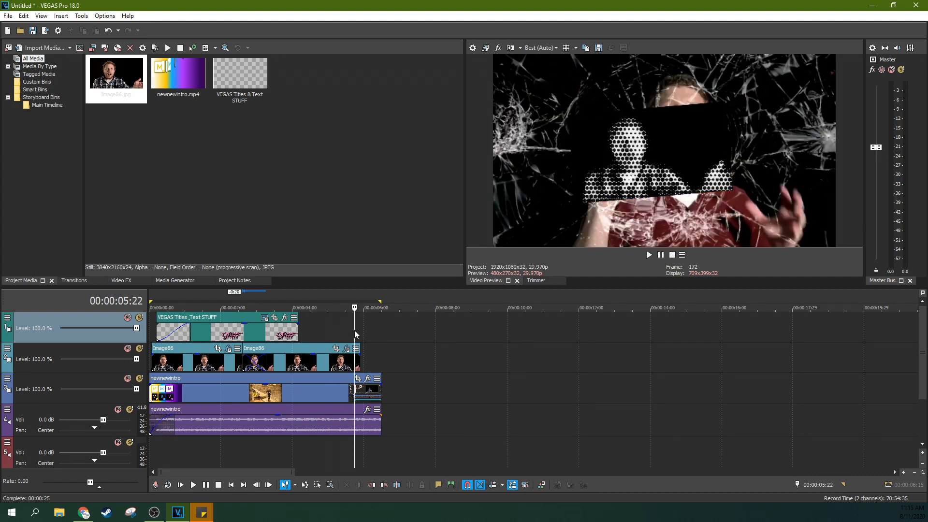
pyautogui.click(330, 321)
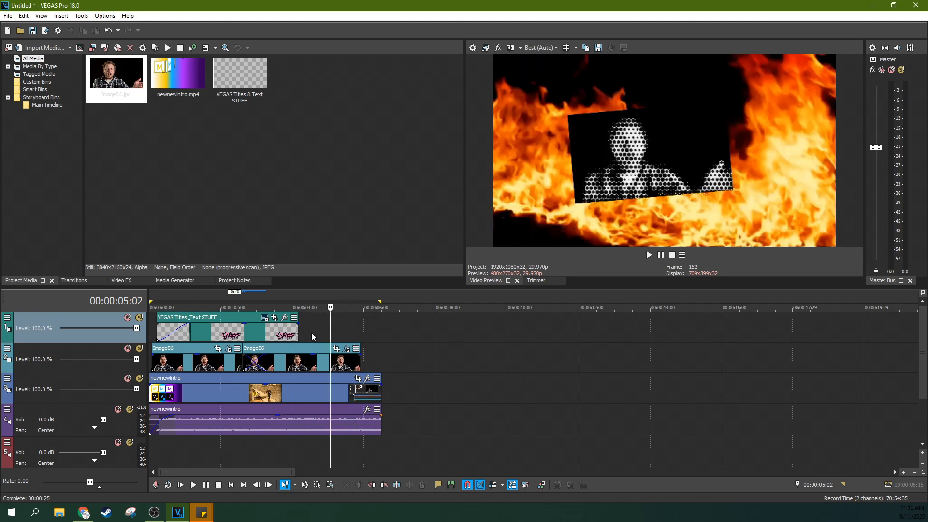
pyautogui.click(312, 332)
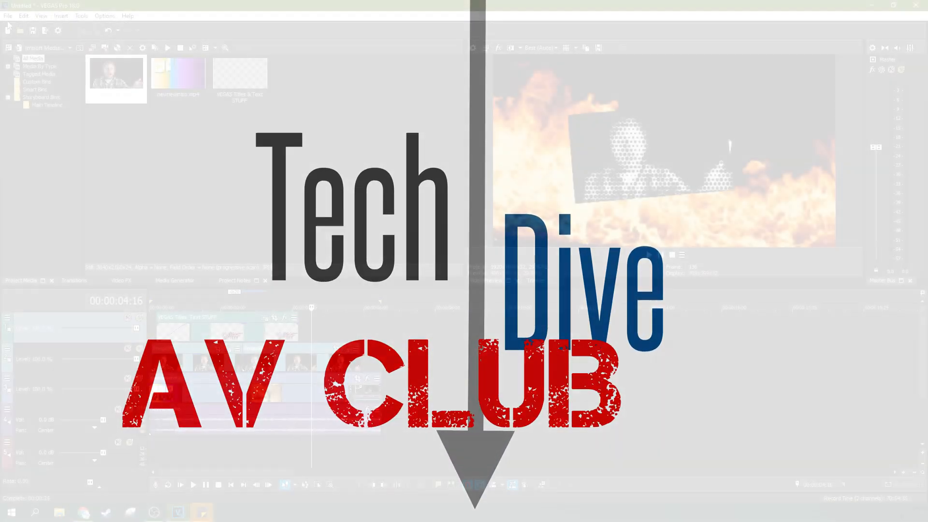
# Start a new project and discard the changes to the current untitled project.
pyautogui.click(9, 16)
pyautogui.click(19, 27)
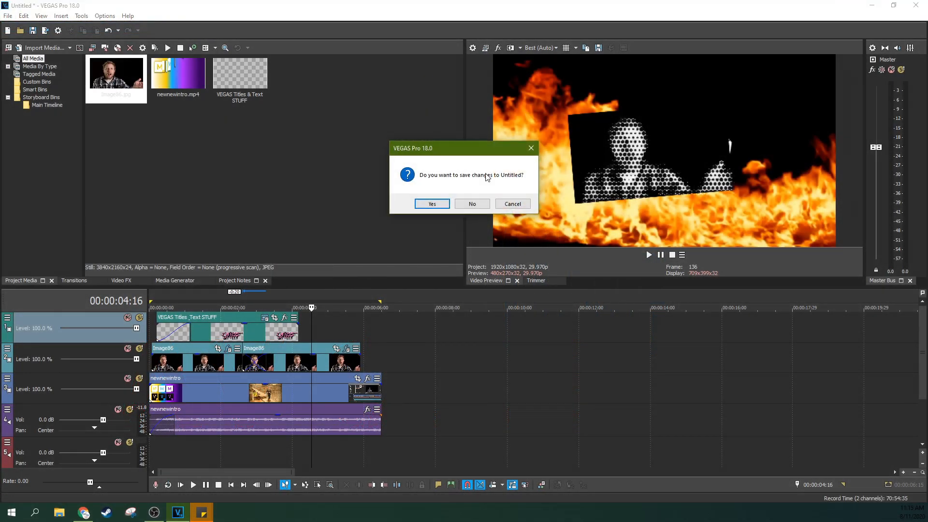
pyautogui.click(464, 202)
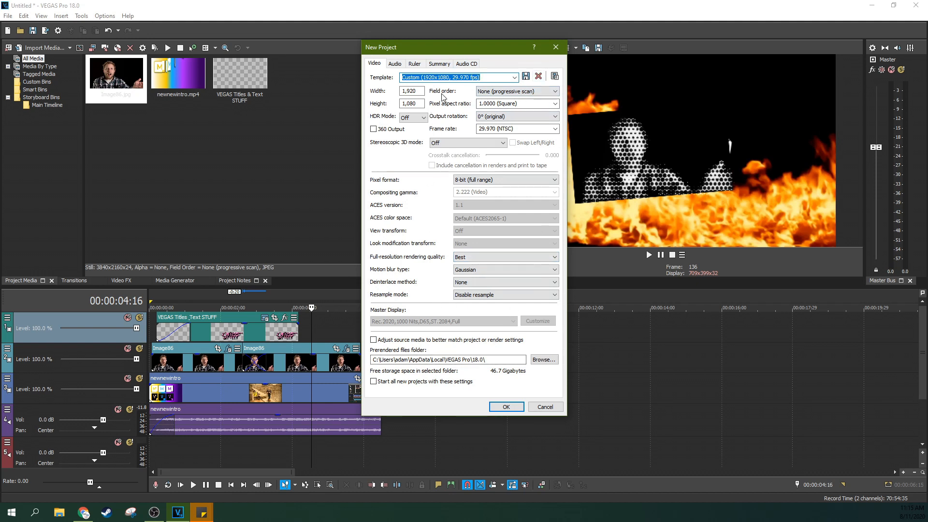
# Examine the new project's video settings: template presets, field order, pixel aspect ratio, frame rate and pixel format options.
pyautogui.click(514, 78)
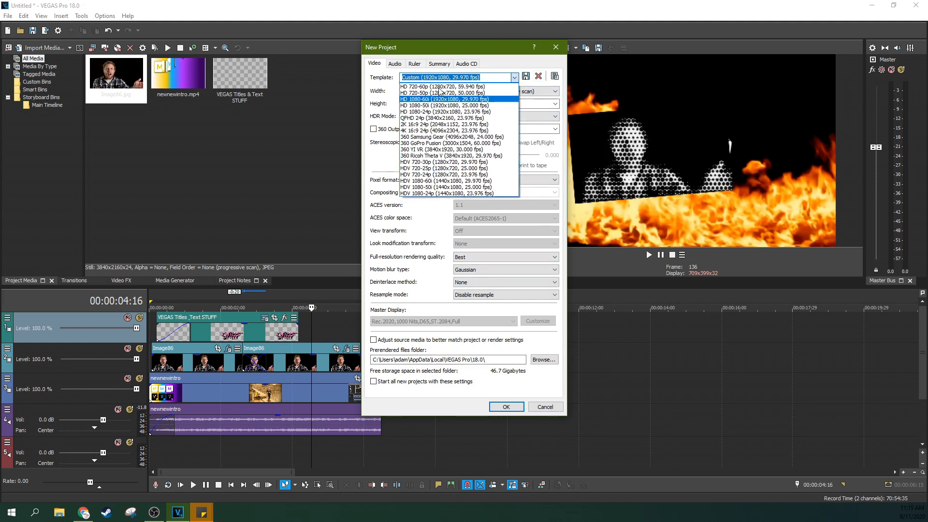
pyautogui.click(370, 87)
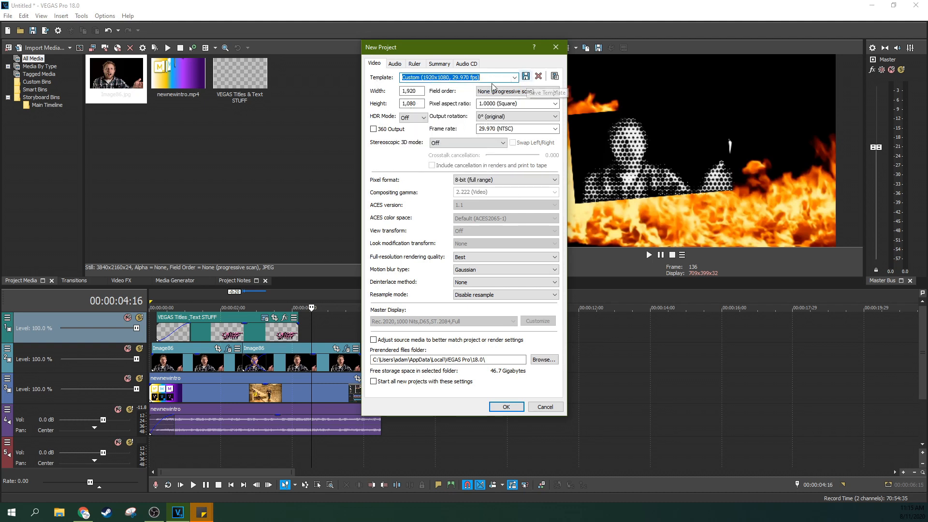
pyautogui.click(516, 92)
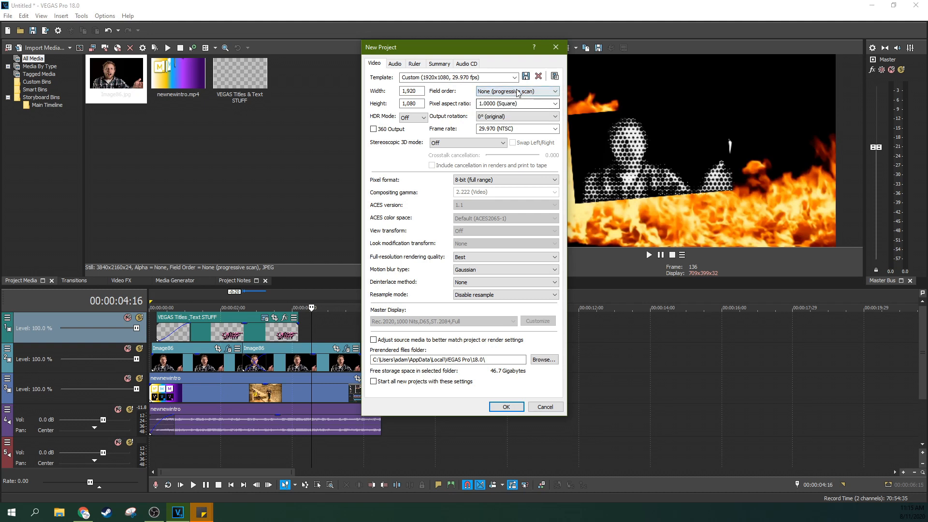
pyautogui.click(517, 100)
pyautogui.click(517, 94)
pyautogui.click(518, 95)
pyautogui.click(516, 103)
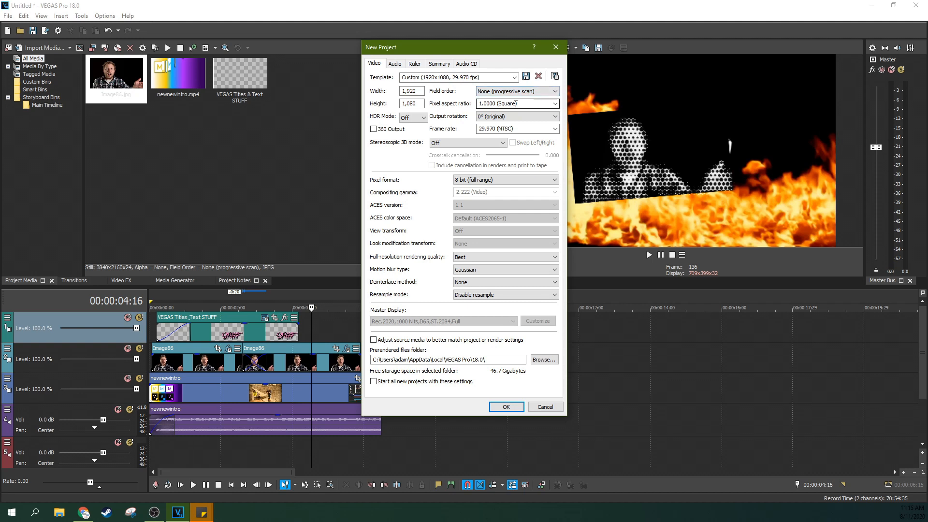
pyautogui.click(542, 131)
pyautogui.click(556, 129)
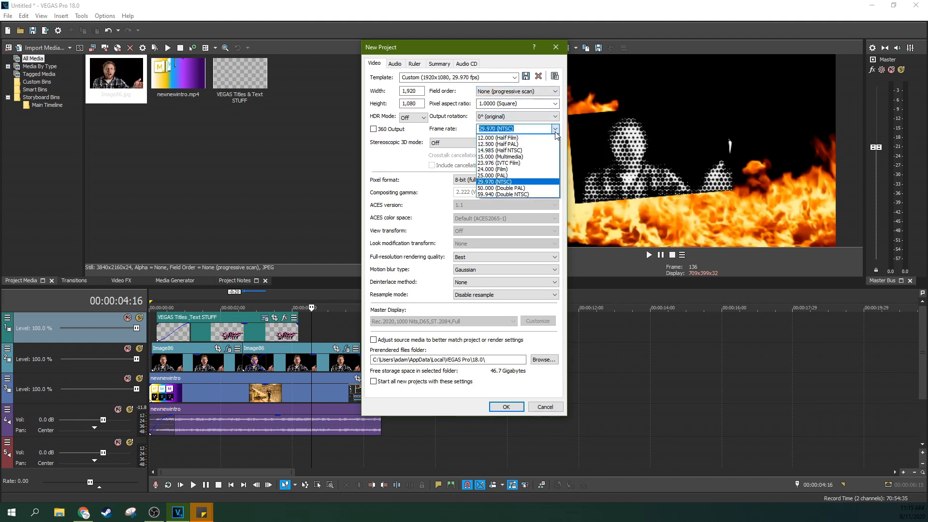
pyautogui.click(555, 131)
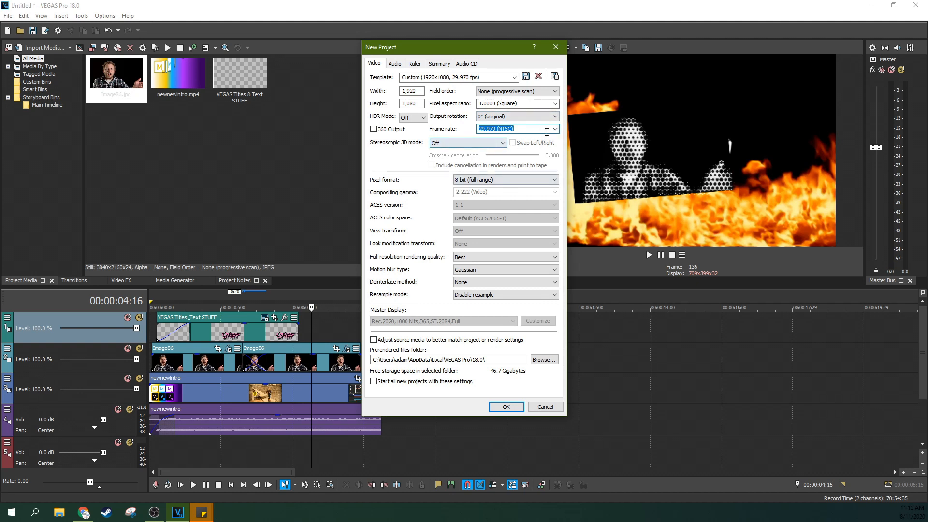
pyautogui.click(521, 183)
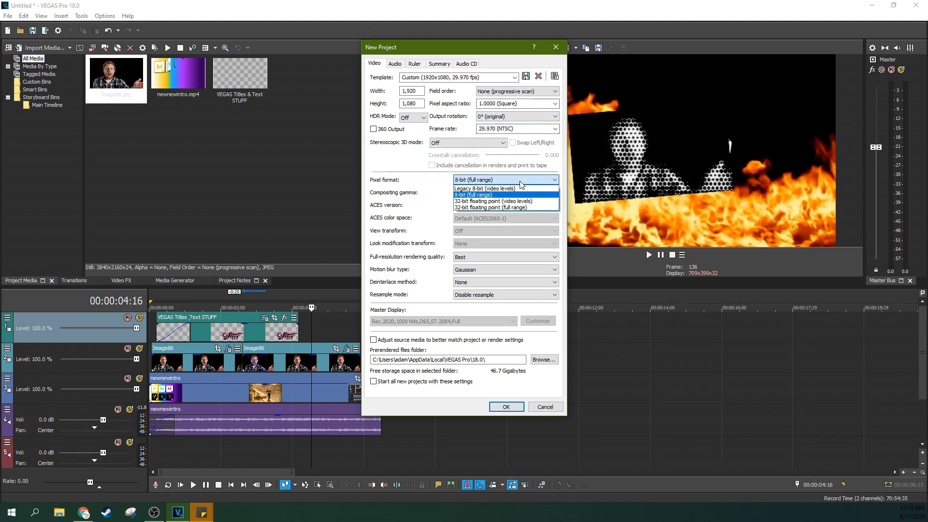
pyautogui.click(520, 183)
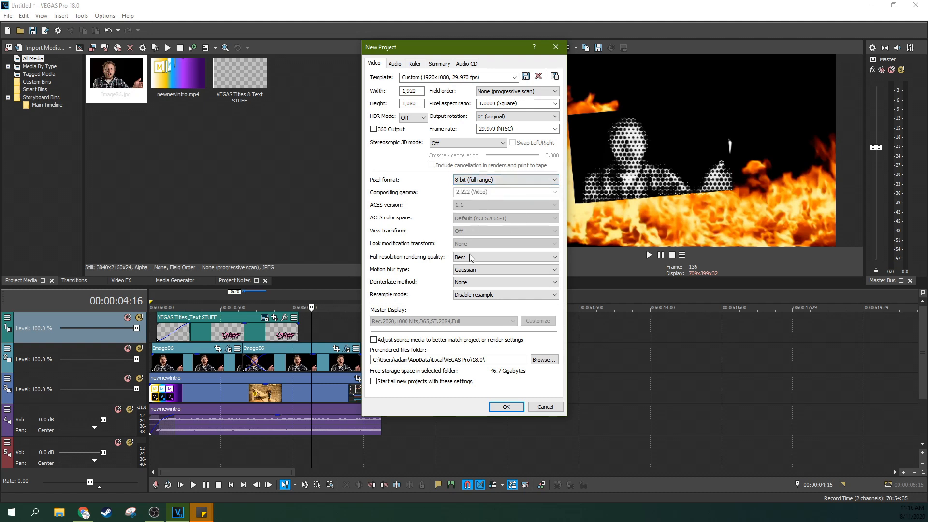
# Set the full-resolution rendering quality to Best and keep the motion blur type at Gaussian.
pyautogui.click(499, 256)
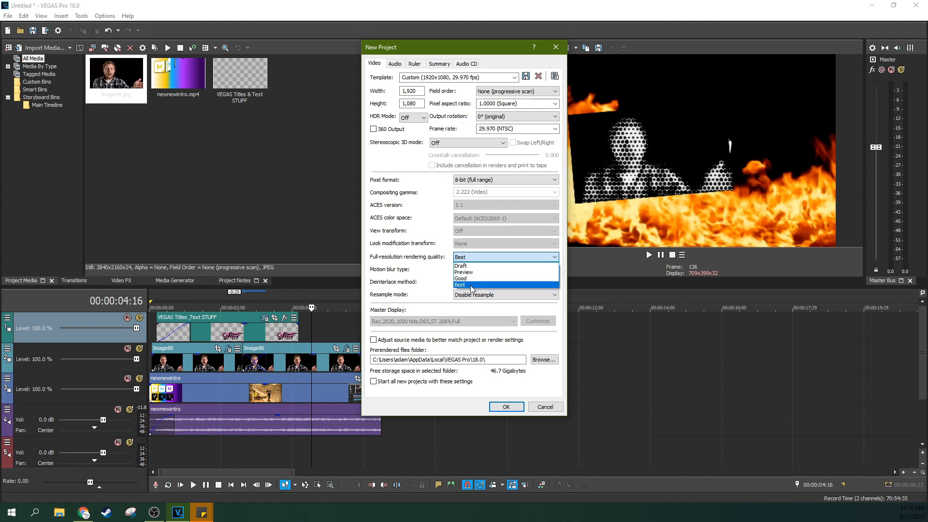
pyautogui.click(471, 285)
pyautogui.click(475, 259)
pyautogui.click(464, 279)
pyautogui.click(471, 257)
pyautogui.click(471, 285)
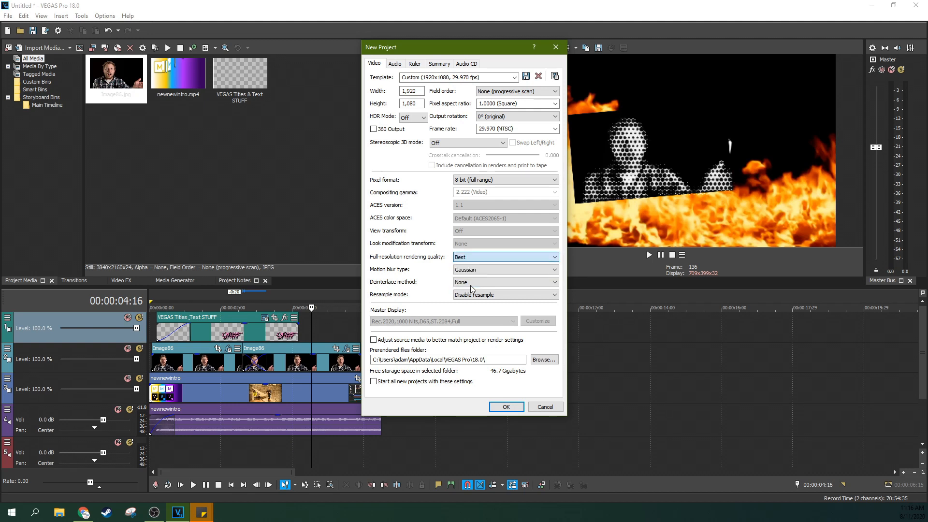
pyautogui.click(491, 269)
pyautogui.click(490, 268)
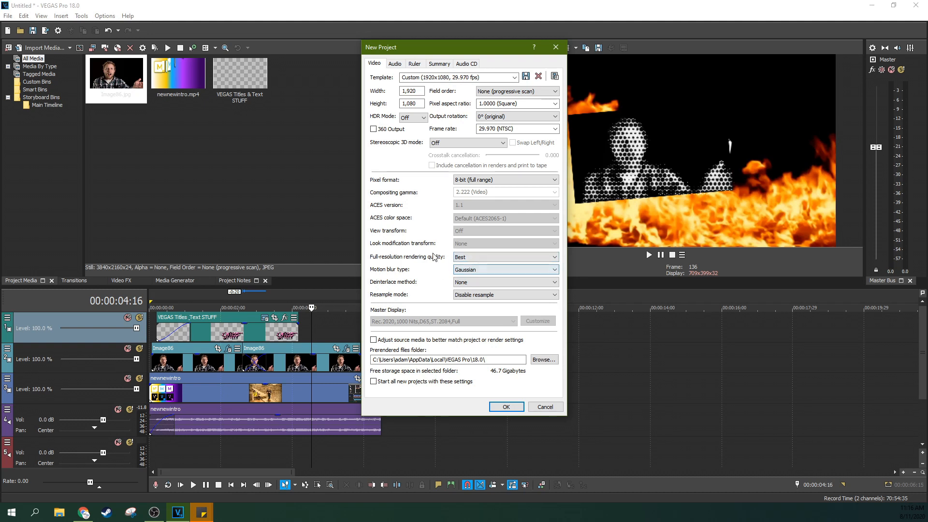
pyautogui.click(481, 269)
pyautogui.click(476, 268)
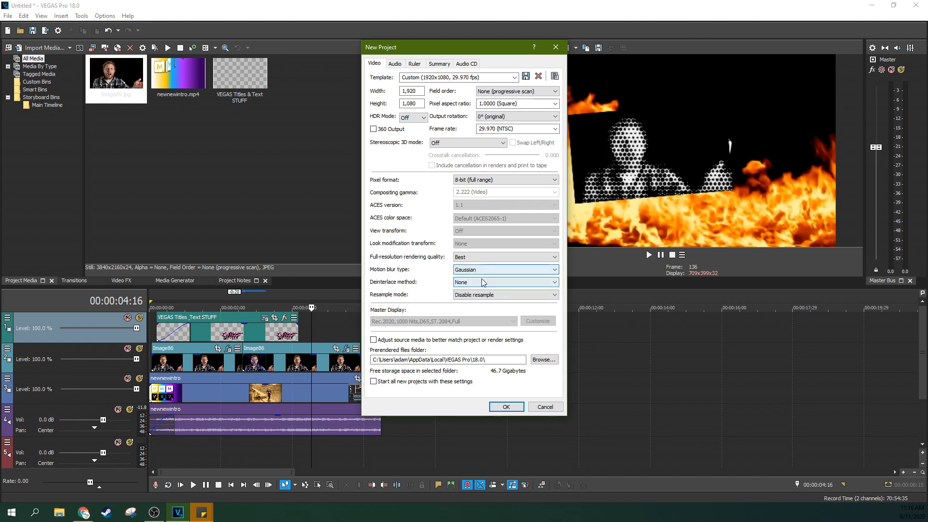
# Set the resample mode to Disable resample and create the 1920x1080, 29.970 fps project.
pyautogui.click(467, 296)
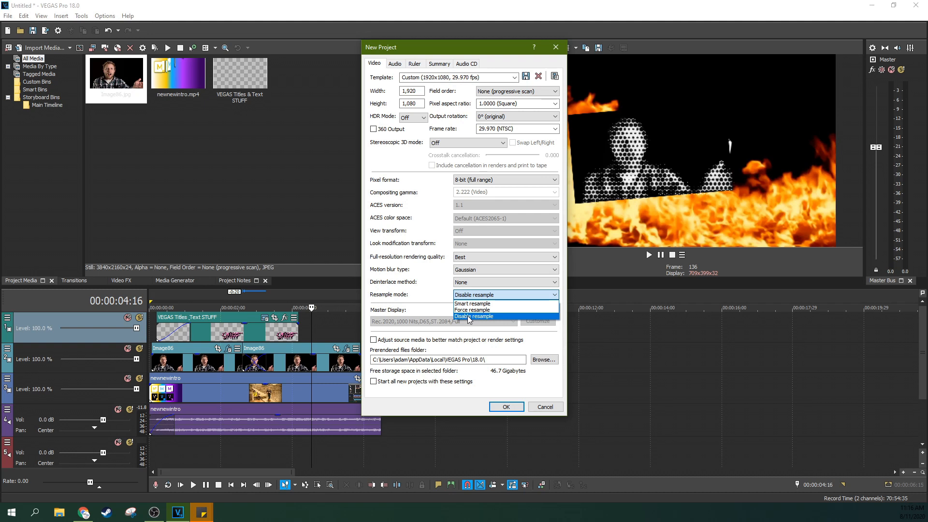
pyautogui.click(469, 317)
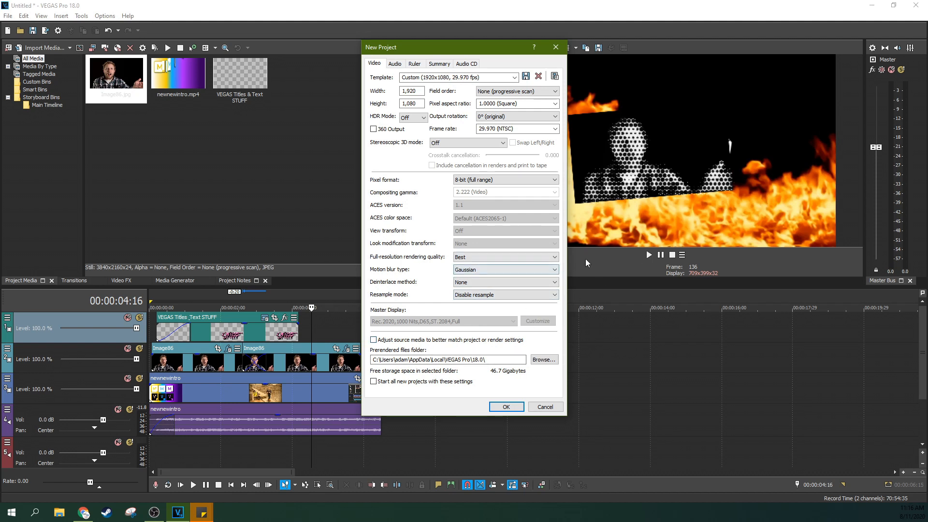
pyautogui.click(466, 294)
pyautogui.click(466, 294)
pyautogui.click(393, 380)
pyautogui.click(501, 410)
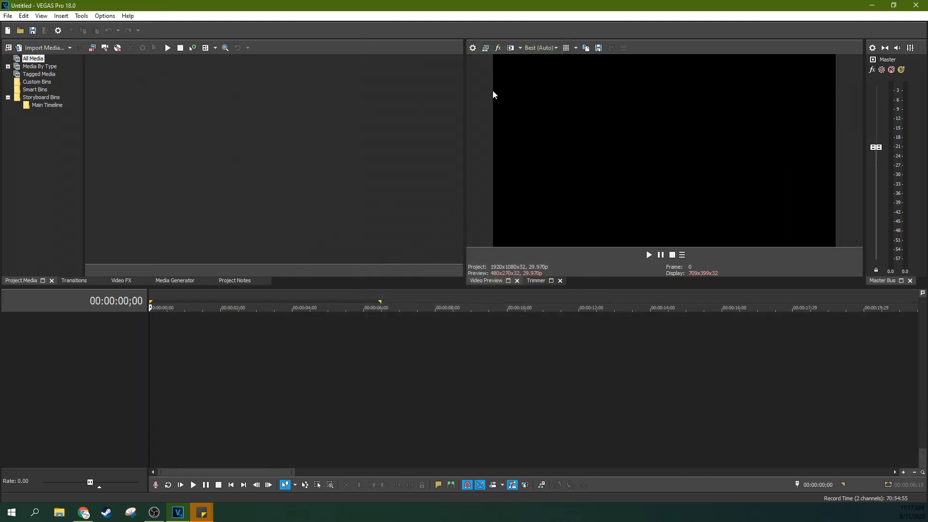
# Reopen the new project's video properties for review and close them without making changes.
pyautogui.click(473, 49)
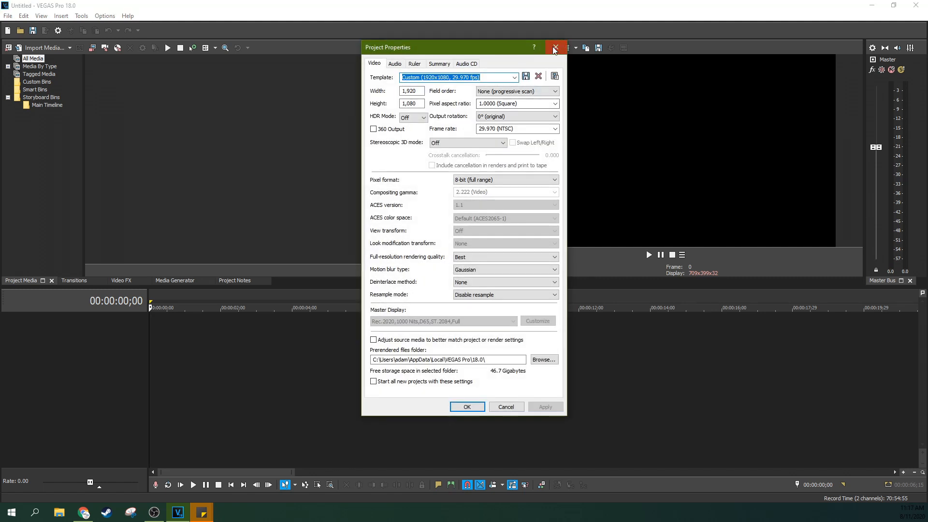
pyautogui.click(555, 48)
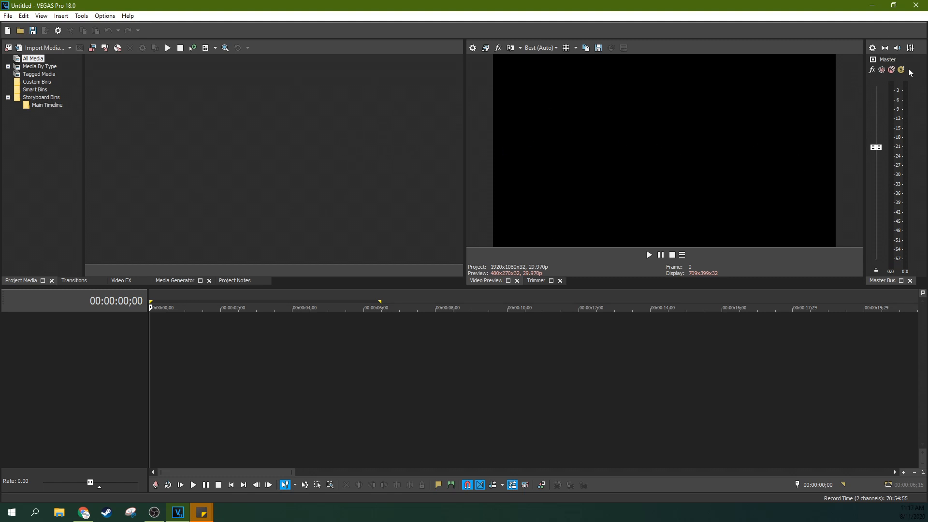
pyautogui.click(377, 358)
pyautogui.click(217, 353)
pyautogui.click(284, 348)
pyautogui.click(379, 358)
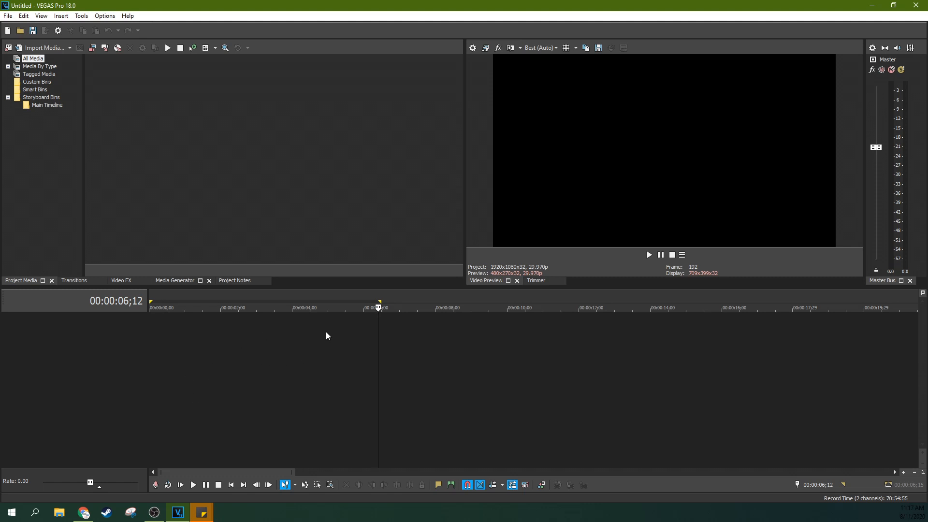
pyautogui.click(238, 369)
pyautogui.click(157, 375)
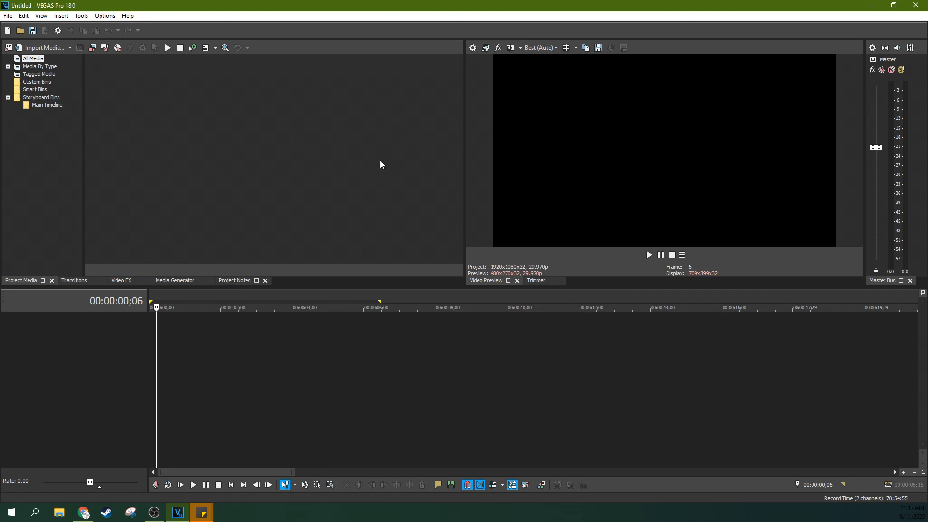
# Import the video newnewintro.mp4 from the techdive folder into the project media.
pyautogui.click(19, 47)
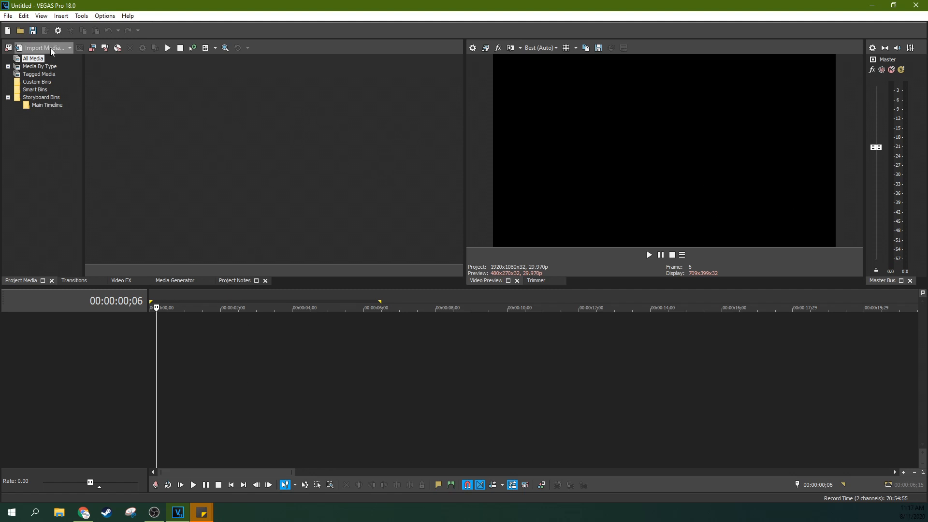
pyautogui.scroll(-3, 472, 228)
pyautogui.scroll(1, 523, 241)
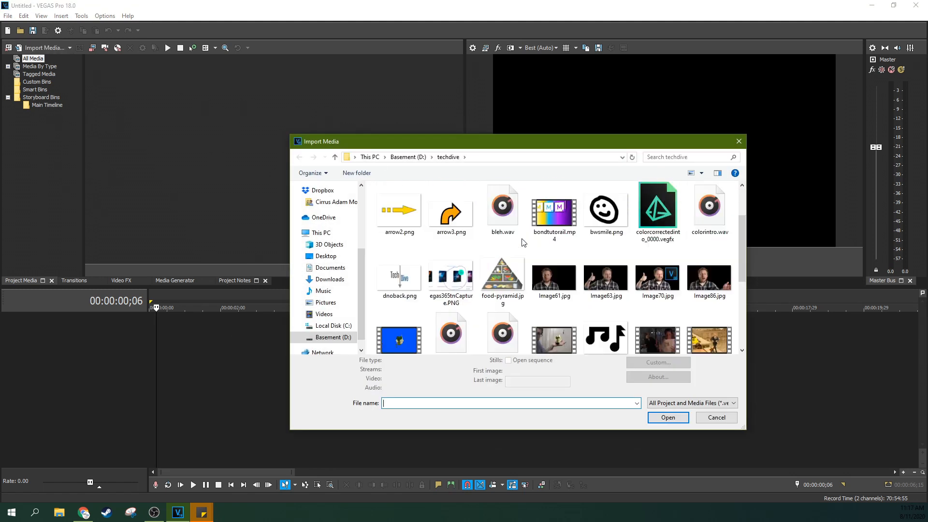
pyautogui.scroll(-1, 725, 328)
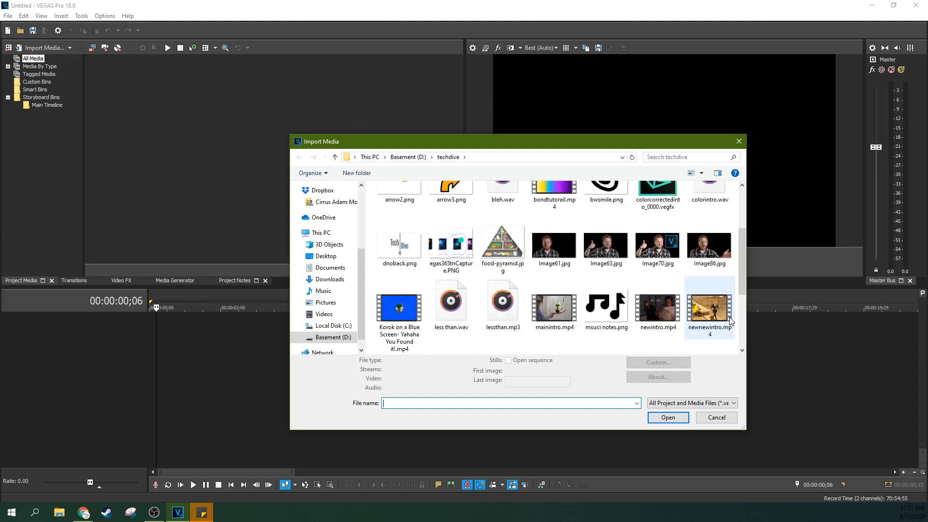
pyautogui.click(730, 320)
pyautogui.click(668, 417)
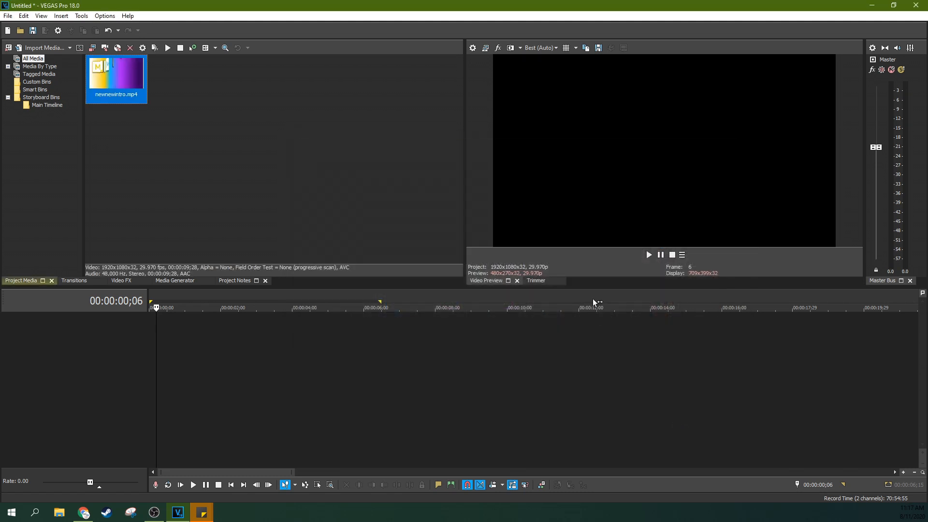
# Import the still images Image86.jpg and Image63.jpg from the techdive folder together.
pyautogui.click(48, 48)
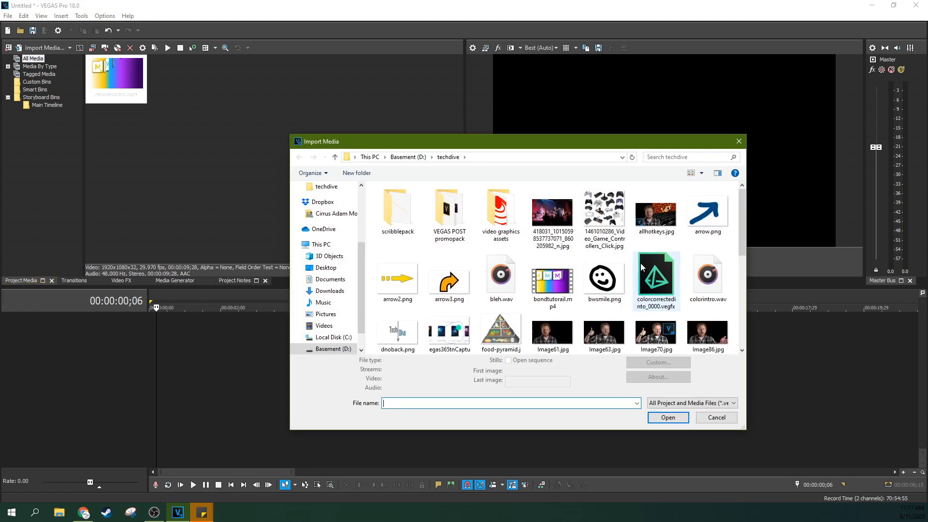
pyautogui.click(714, 326)
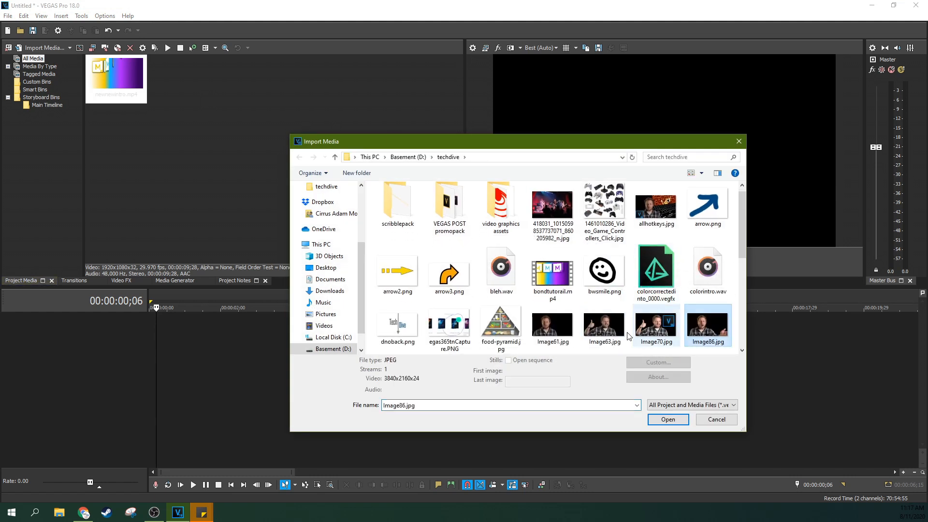
pyautogui.keyDown('ctrl'); pyautogui.click(607, 330); pyautogui.keyUp('ctrl')
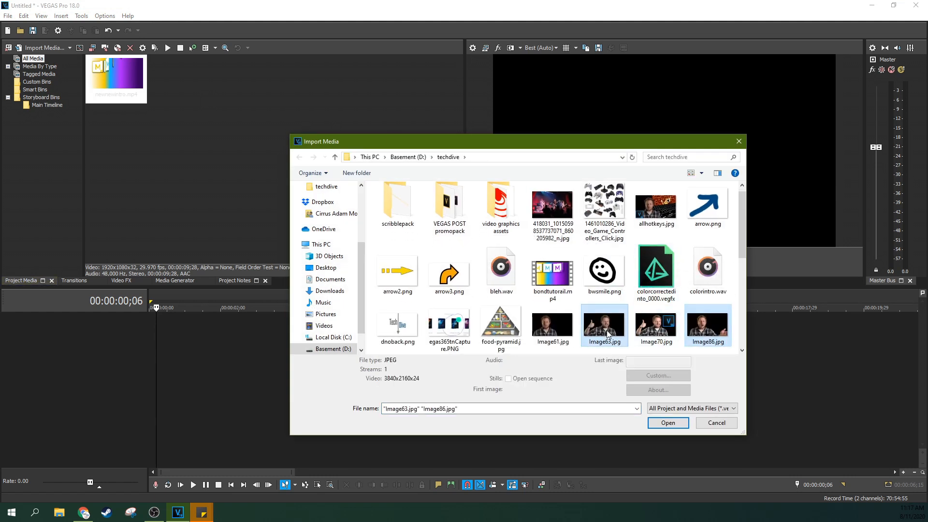
pyautogui.click(666, 423)
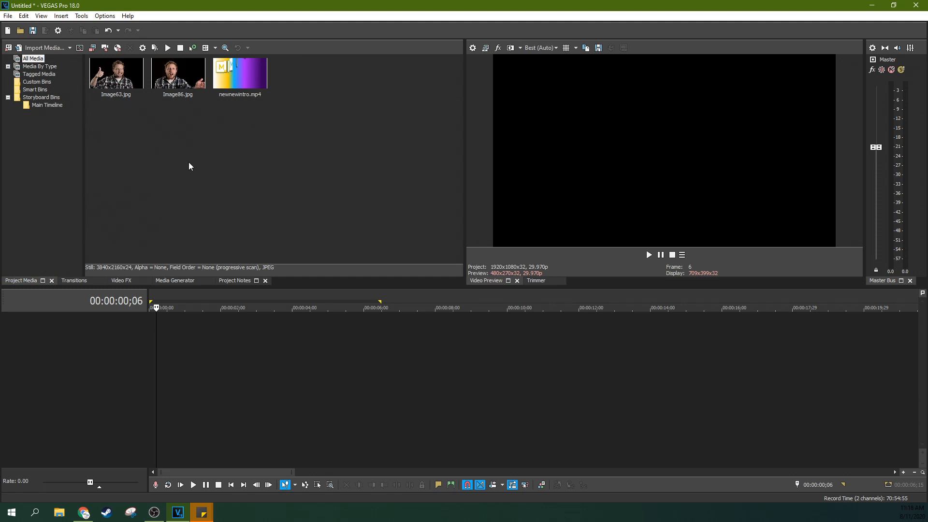
# Widen the project media area against the video preview and give the timeline slightly more height.
pyautogui.moveTo(463, 150); pyautogui.dragTo(528, 171)
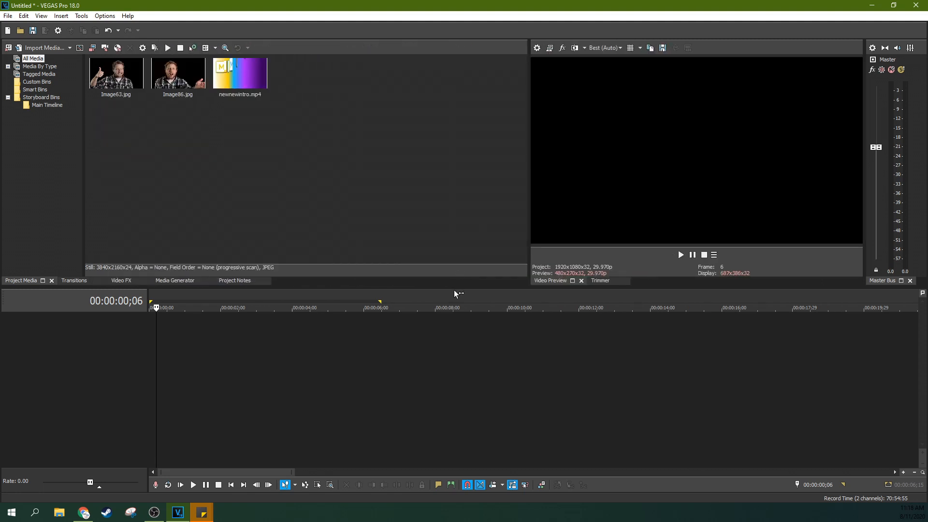
pyautogui.moveTo(456, 290)
pyautogui.mouseDown()
pyautogui.moveTo(457, 387)
pyautogui.moveTo(457, 292)
pyautogui.mouseUp()
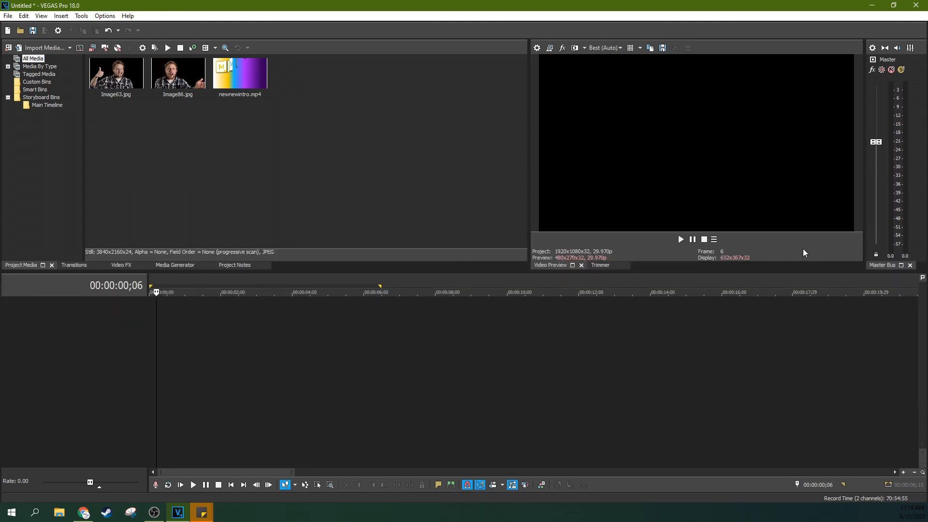
# Restore the workspace to the Default Layout.
pyautogui.click(48, 19)
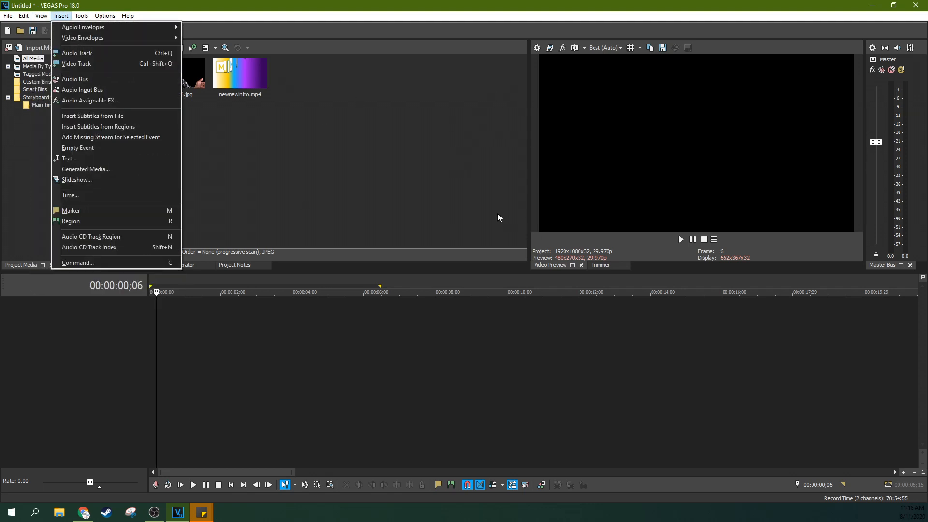
pyautogui.moveTo(535, 268); pyautogui.dragTo(534, 66)
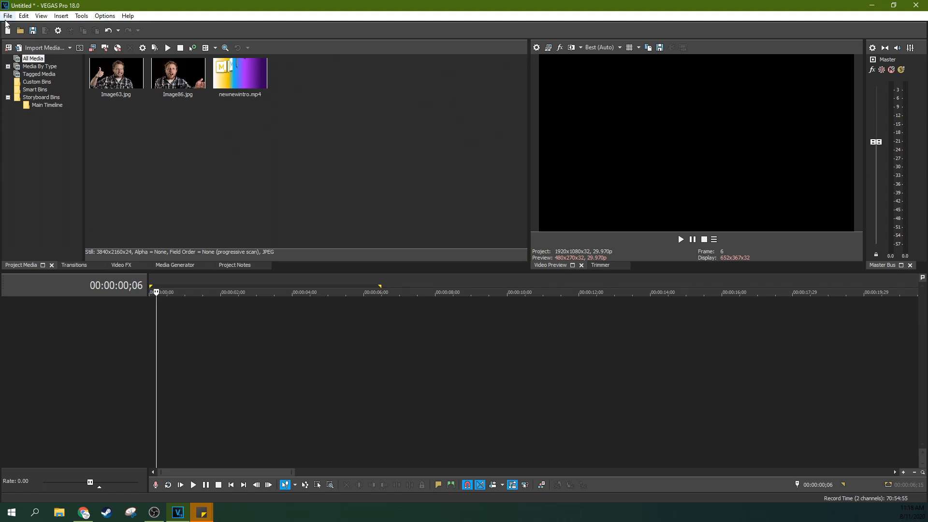
pyautogui.click(40, 16)
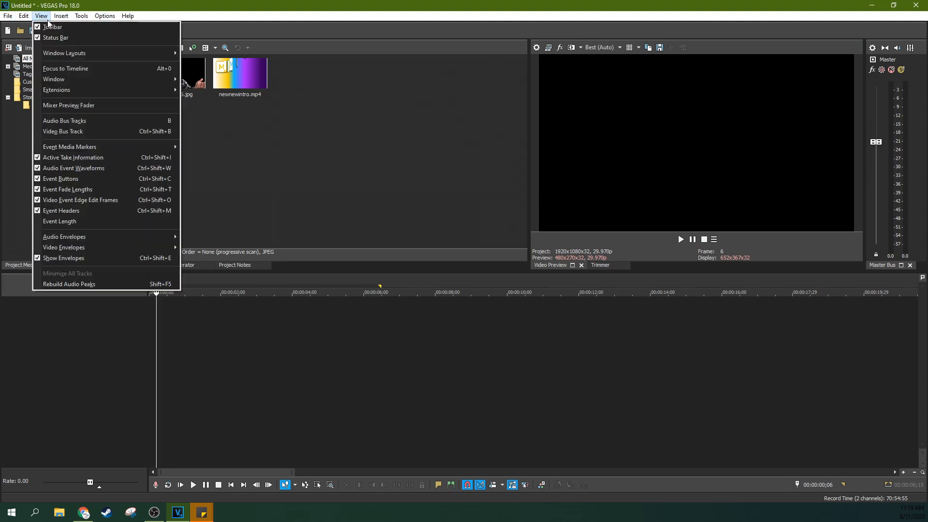
pyautogui.moveTo(73, 54)
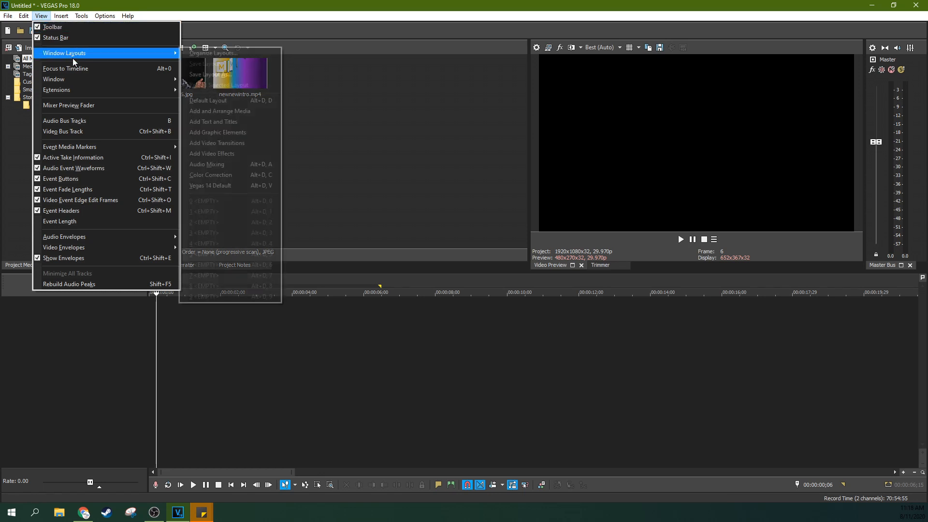
pyautogui.click(205, 96)
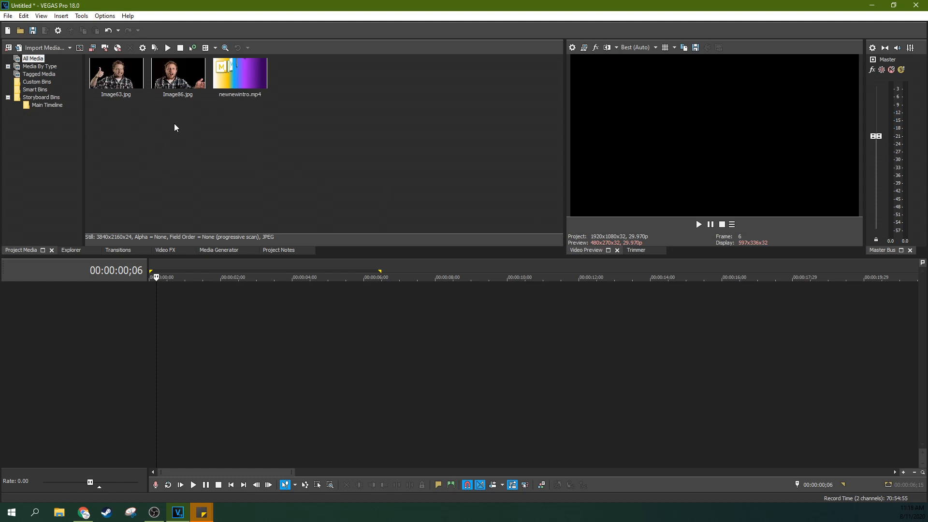
# Add two video tracks and two audio tracks to the empty timeline.
pyautogui.rightClick(38, 346)
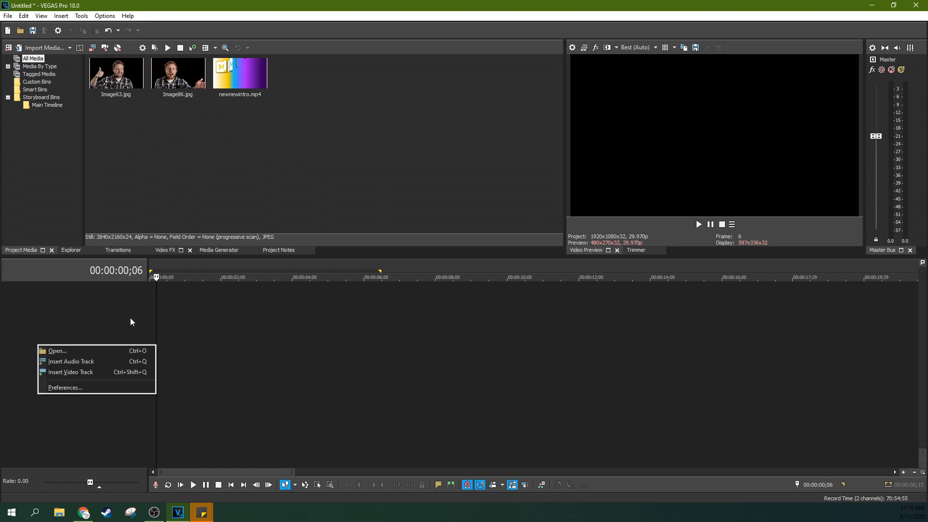
pyautogui.click(99, 318)
pyautogui.rightClick(99, 319)
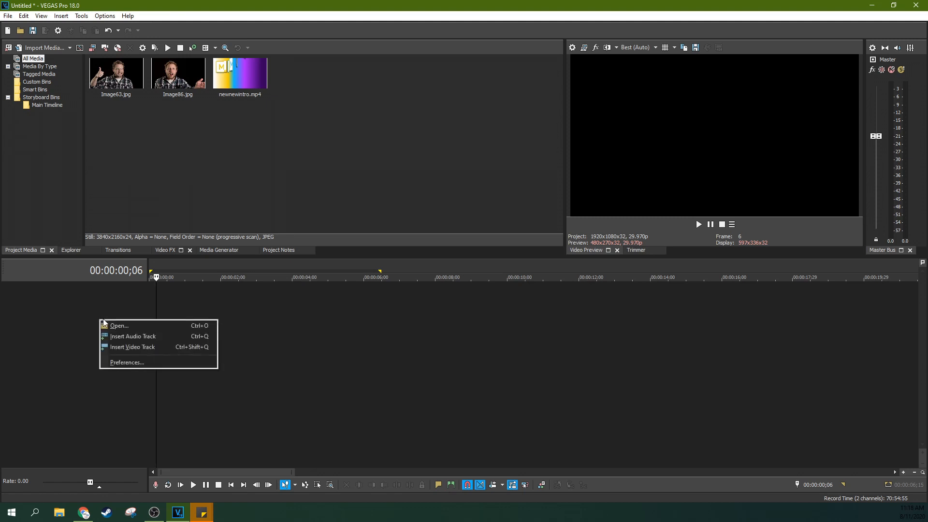
pyautogui.click(117, 346)
pyautogui.rightClick(109, 346)
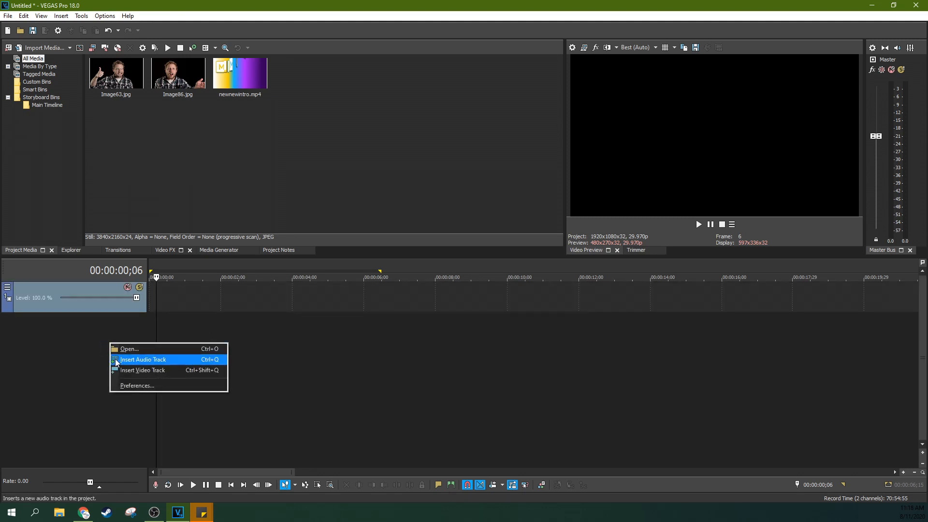
pyautogui.click(115, 358)
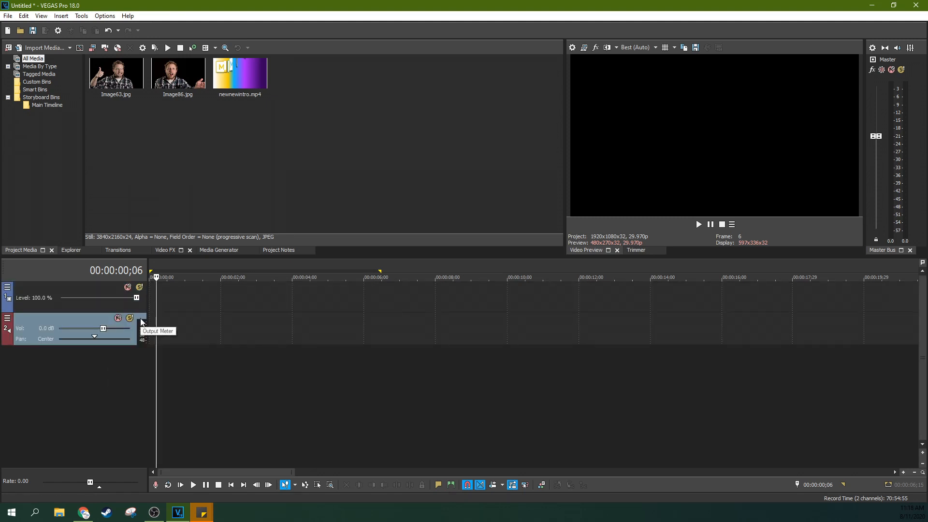
pyautogui.hotkey('ctrl', 'q')
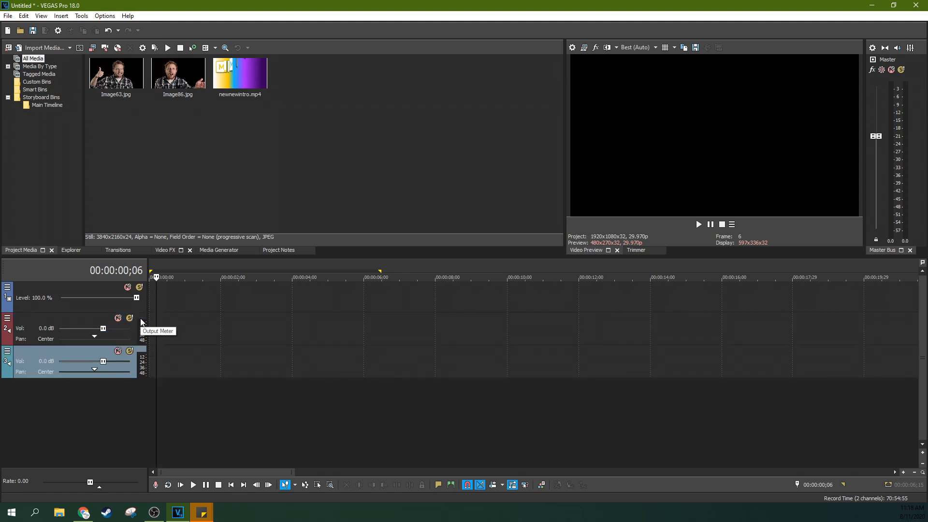
pyautogui.hotkey('ctrl', 'shift', 'q')
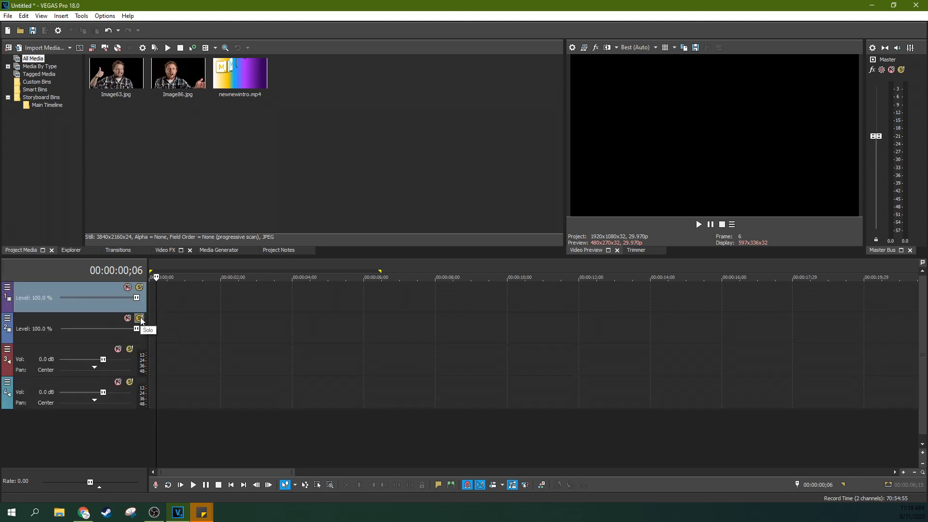
# Place newnewintro.mp4 on the second video track at about 1 second and match the project video settings to it.
pyautogui.click(170, 314)
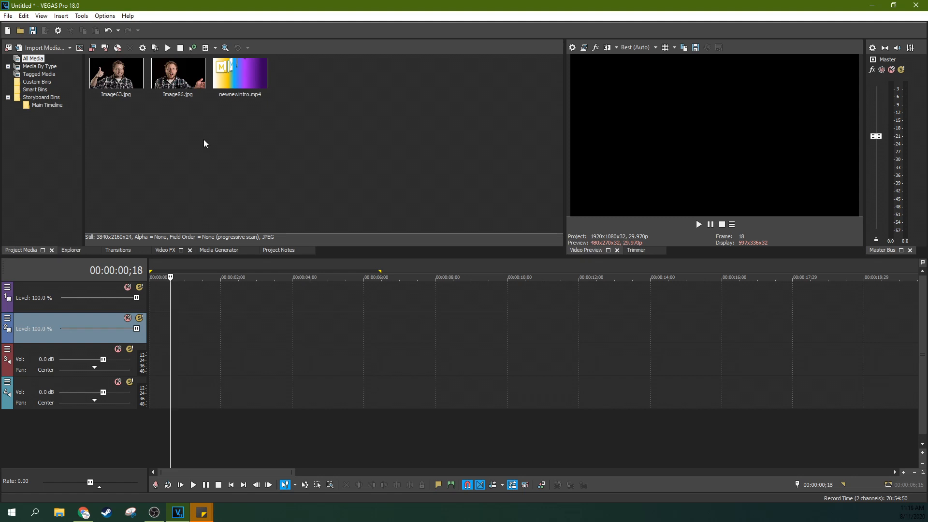
pyautogui.moveTo(231, 97); pyautogui.dragTo(193, 333)
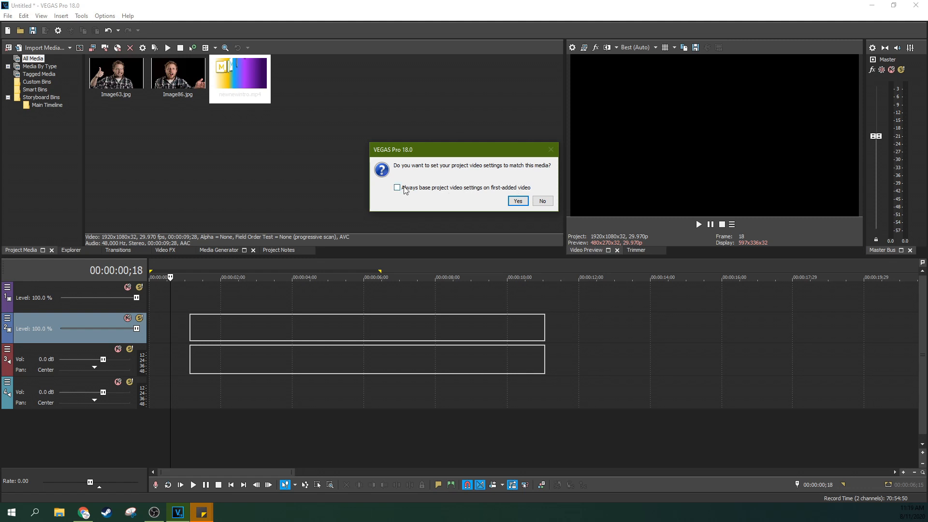
pyautogui.click(518, 201)
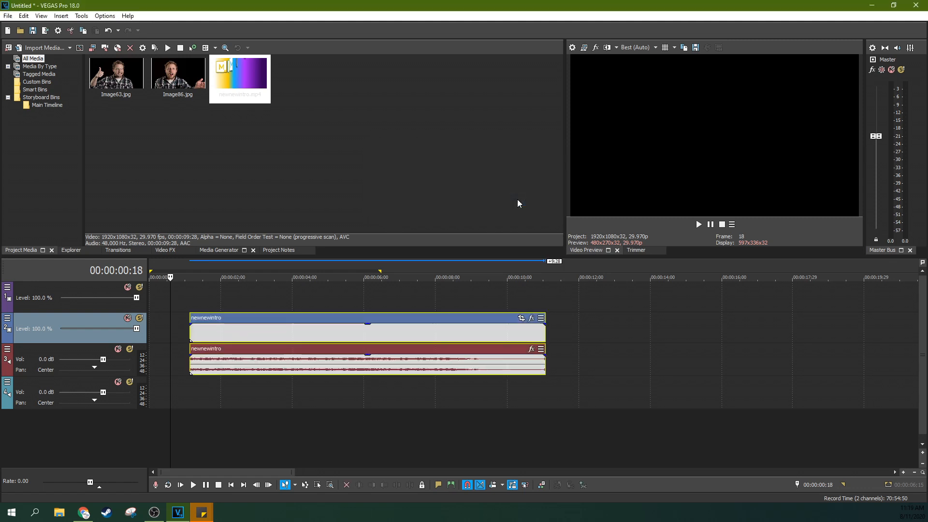
# Scrub the timeline back to 00:00:01:19 to preview the clip and review the project's video properties without changes.
pyautogui.click(337, 317)
pyautogui.click(378, 306)
pyautogui.moveTo(378, 306); pyautogui.dragTo(207, 307)
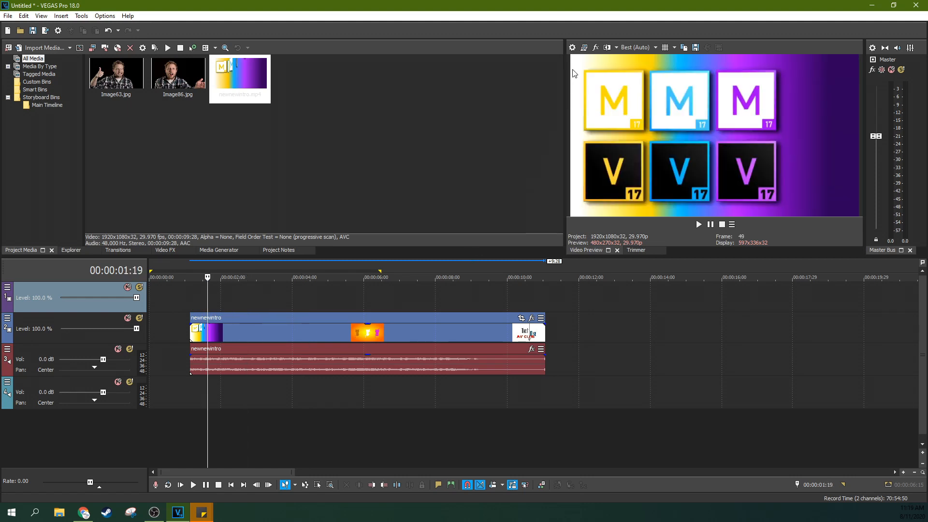
pyautogui.click(572, 47)
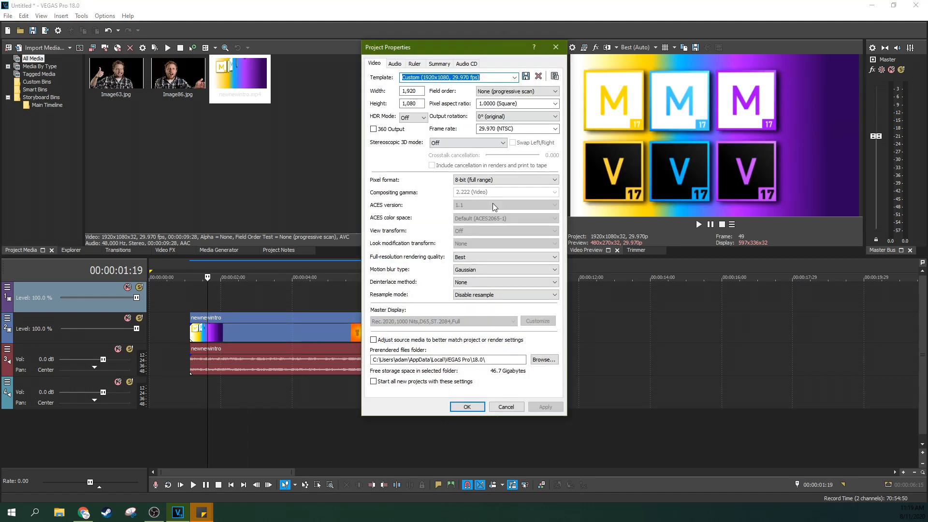
pyautogui.click(556, 48)
# Move the newnewintro clip to the very start of the timeline and preview its opening frames.
pyautogui.moveTo(317, 338); pyautogui.dragTo(233, 331)
pyautogui.click(257, 328)
pyautogui.click(573, 48)
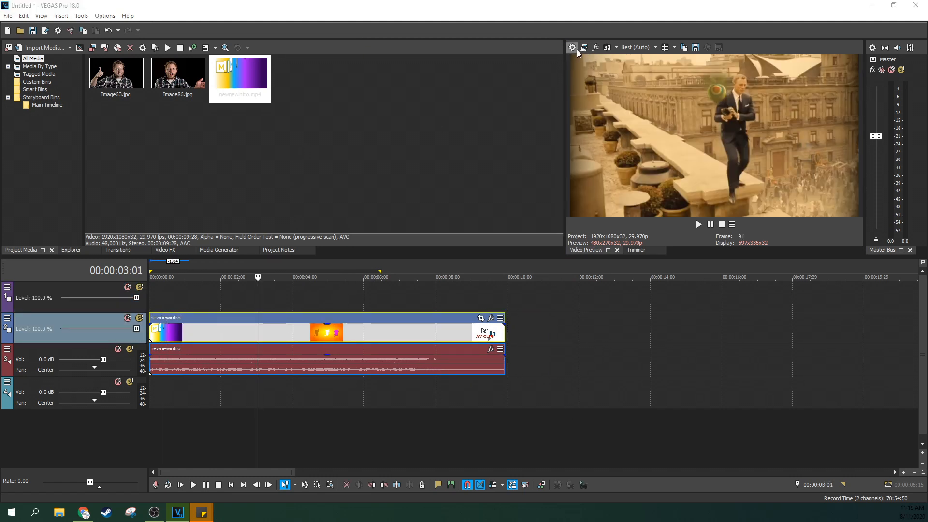
pyautogui.click(562, 47)
pyautogui.click(155, 309)
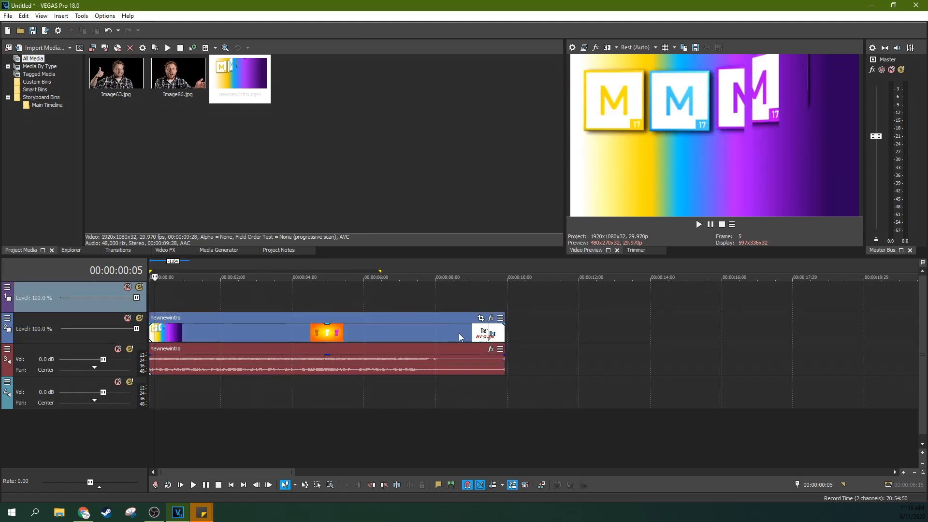
# Shift the newnewintro clip to start at about 1 second and split its video and audio at 00:00:05:17.
pyautogui.moveTo(307, 319); pyautogui.dragTo(341, 331)
pyautogui.click(348, 336)
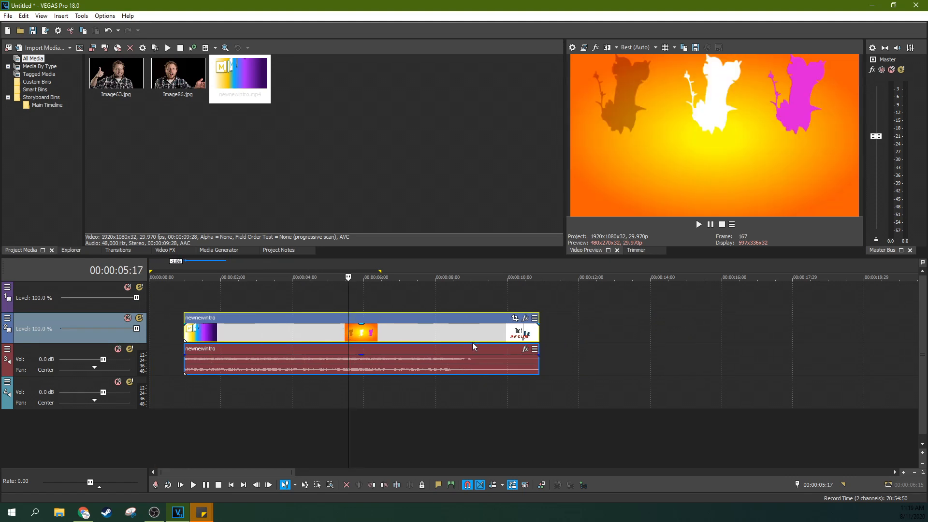
pyautogui.press('s')
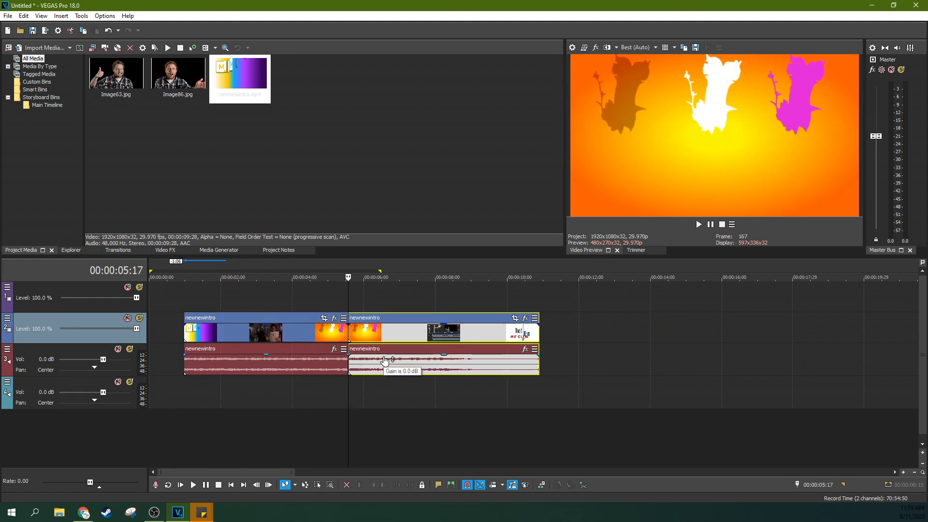
# Overlap the clip's second half onto the end of the first half as a crossfade and browse the available fade types.
pyautogui.moveTo(417, 332); pyautogui.dragTo(358, 338)
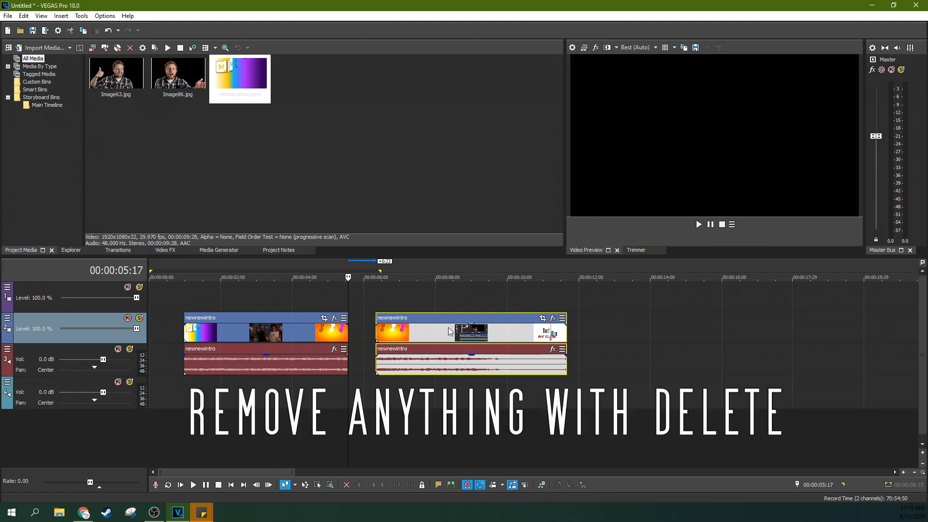
pyautogui.click(325, 300)
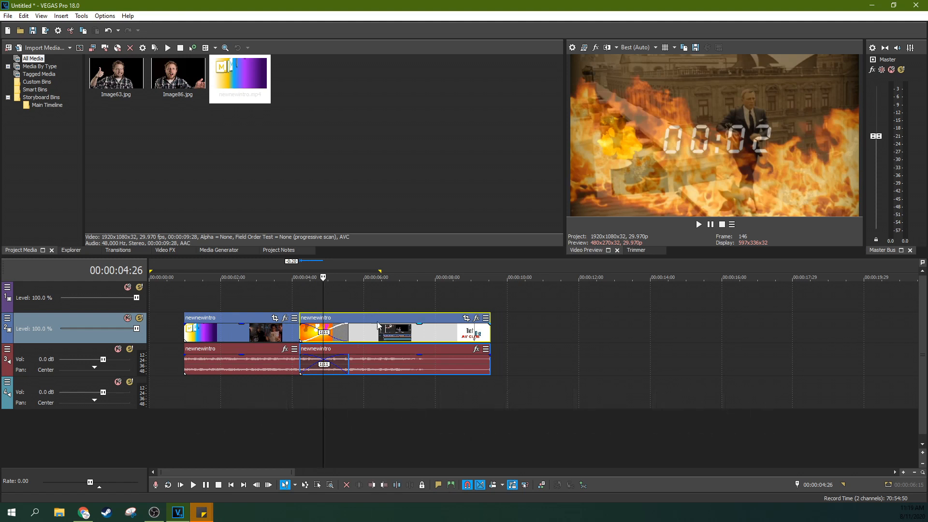
pyautogui.rightClick(329, 336)
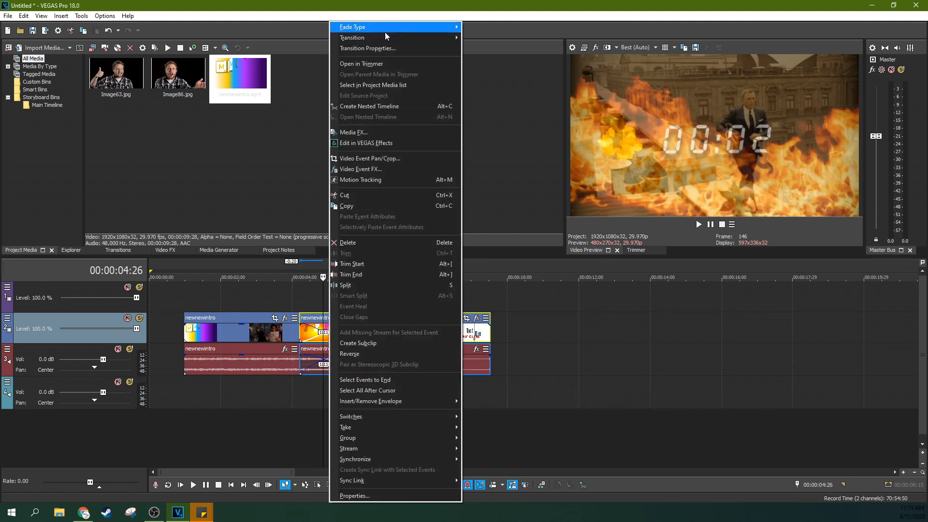
pyautogui.moveTo(388, 30)
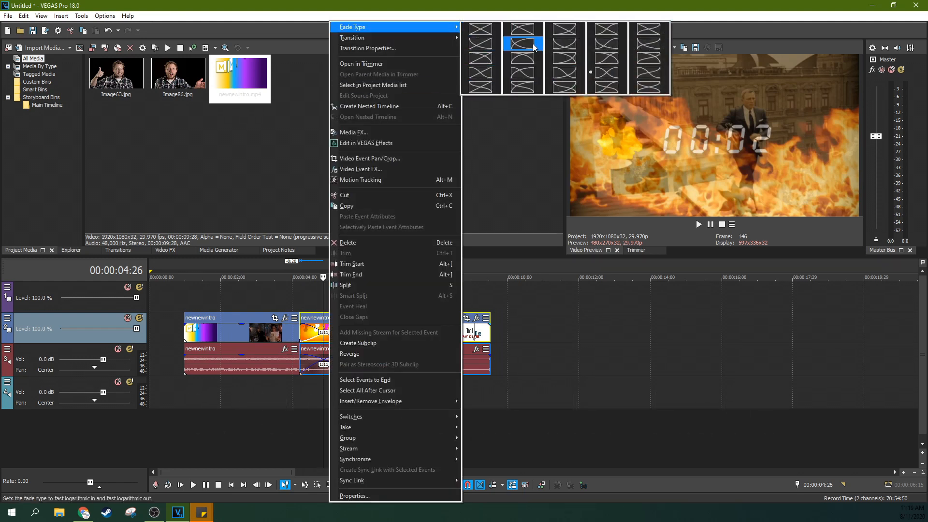
pyautogui.click(482, 336)
# Move the clip's second half to start at about 6.5 seconds and give its video a fade-in of about 2 seconds.
pyautogui.click(482, 335)
pyautogui.moveTo(427, 336); pyautogui.dragTo(504, 334)
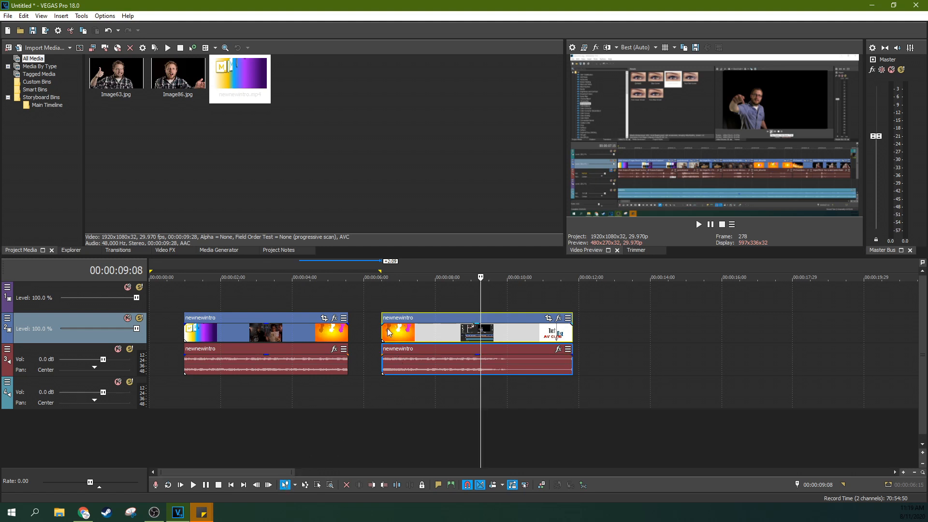
pyautogui.moveTo(383, 322); pyautogui.dragTo(456, 329)
# Play back the start of the second clip to check its video fade-in.
pyautogui.click(380, 306)
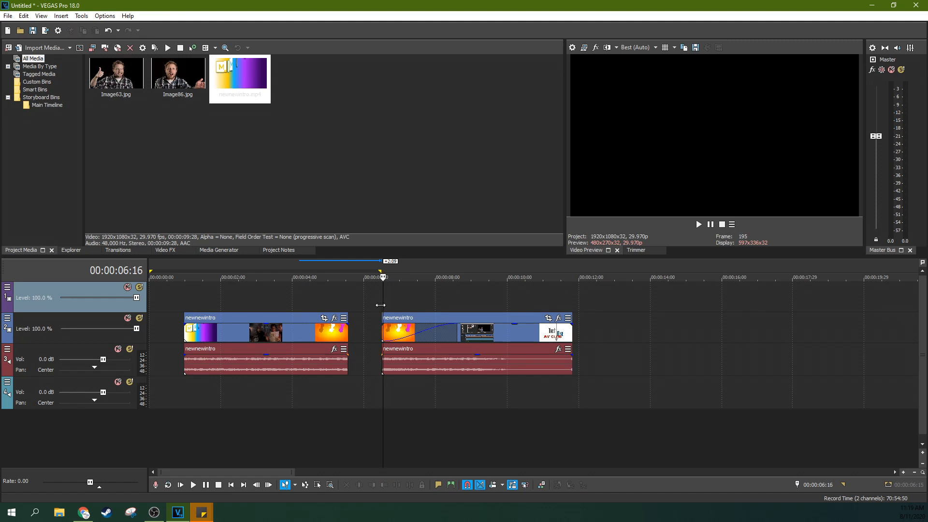
pyautogui.press('space')
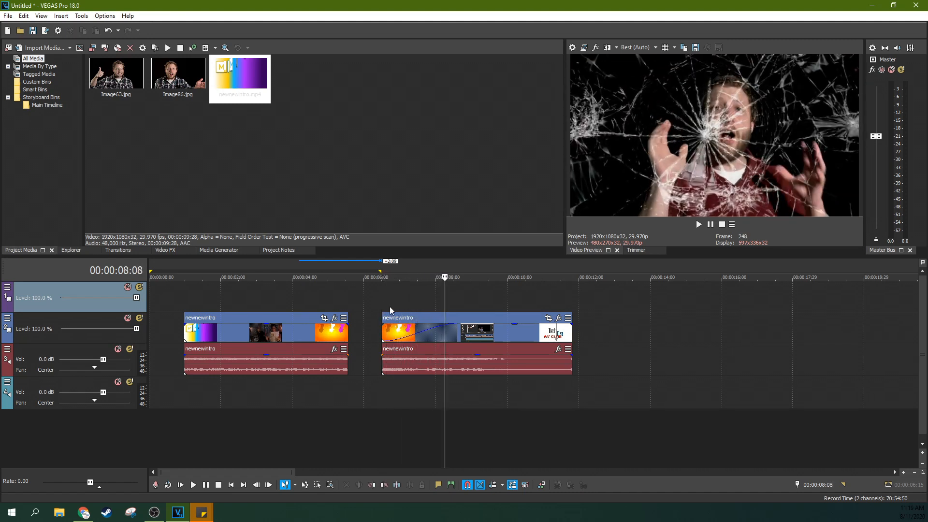
pyautogui.click(390, 306)
pyautogui.click(385, 300)
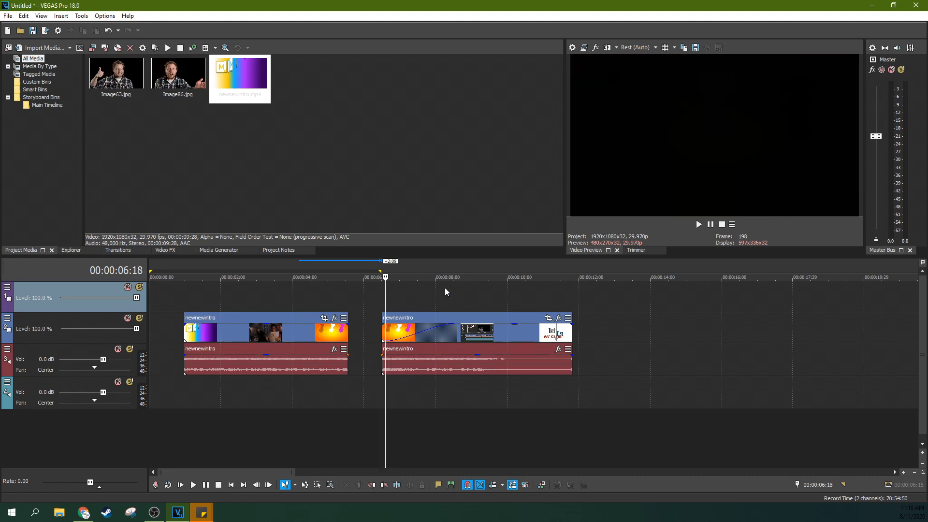
pyautogui.click(698, 225)
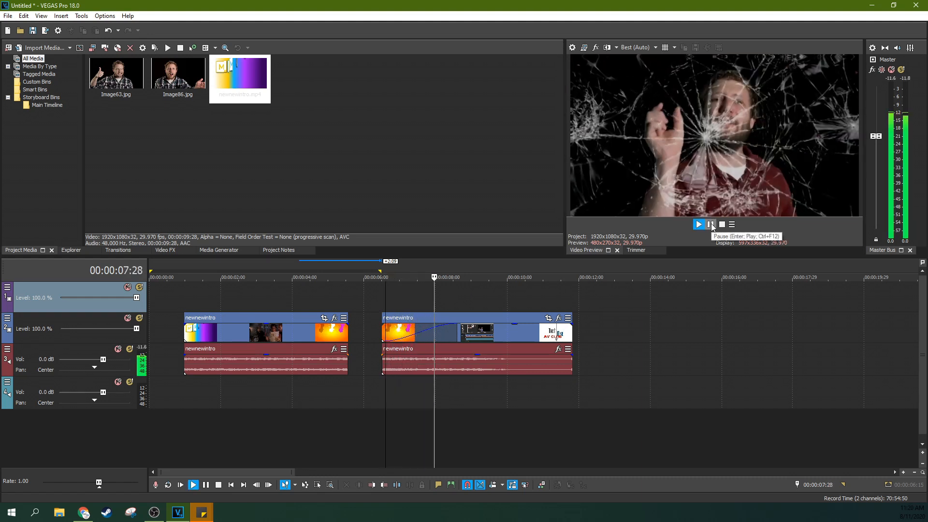
# Lower the opacity of the second clip's video event to roughly half and preview a frame after the fade.
pyautogui.click(402, 322)
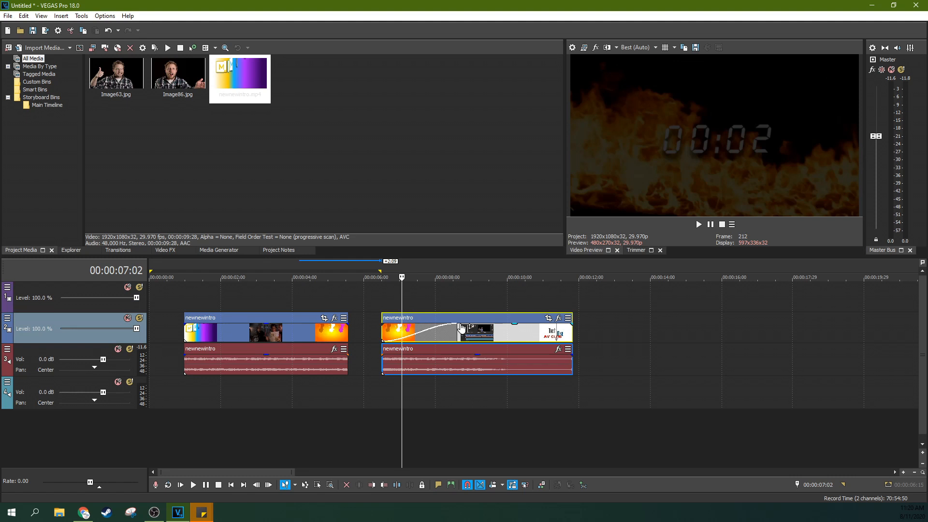
pyautogui.moveTo(454, 328); pyautogui.dragTo(478, 337)
pyautogui.click(490, 333)
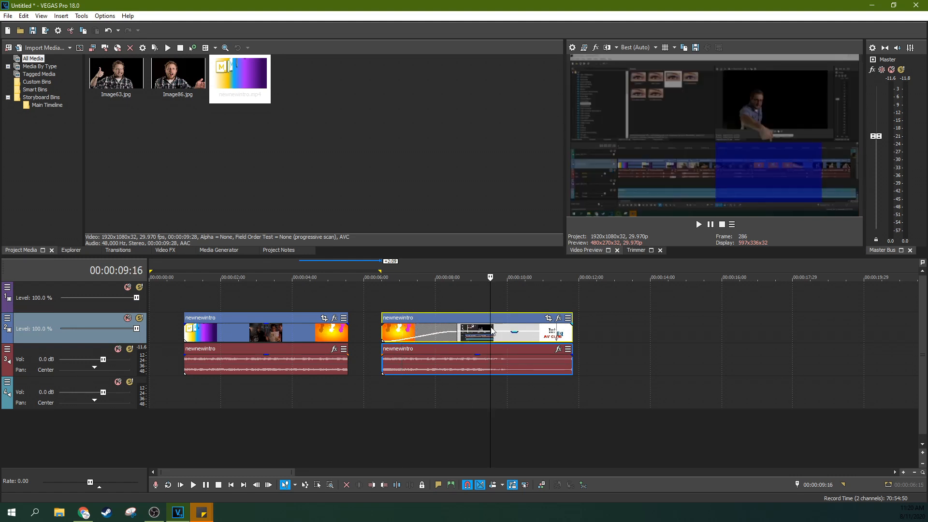
# Stack the semi-transparent second clip on the top video track above the first clip, moving the first clip's audio to the lowest audio track.
pyautogui.moveTo(470, 323); pyautogui.dragTo(271, 295)
pyautogui.moveTo(270, 344); pyautogui.dragTo(270, 384)
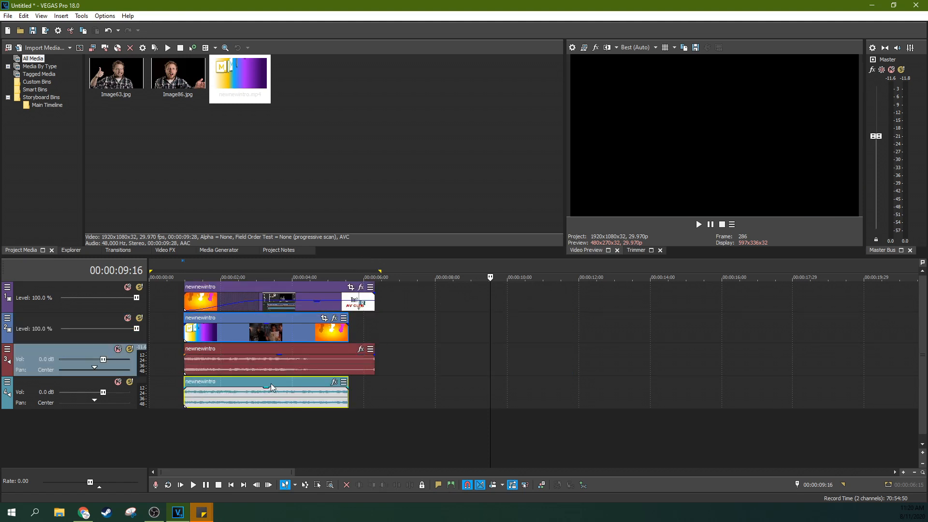
pyautogui.click(265, 354)
pyautogui.click(213, 327)
# Preview the stacked clips at 00:00:01:16 and play them back from 00:00:03:17 to check the blended picture.
pyautogui.click(204, 295)
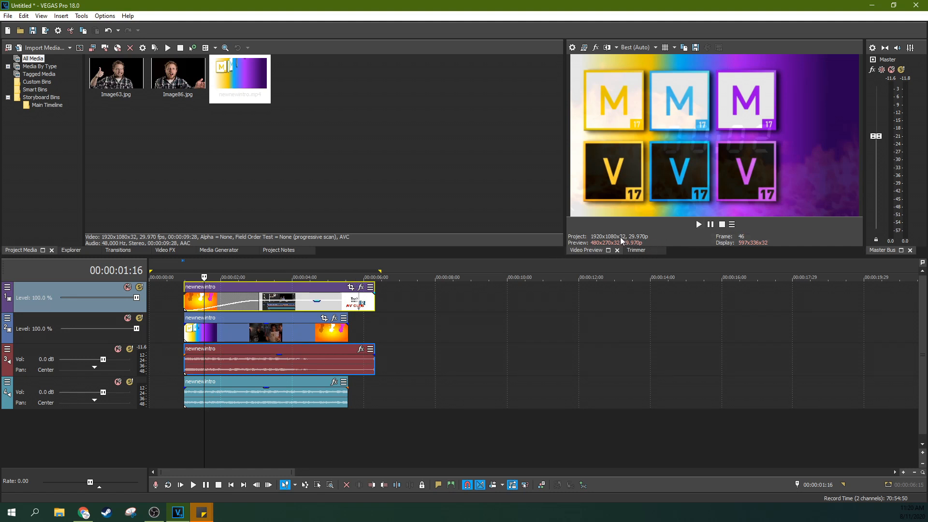
pyautogui.click(277, 295)
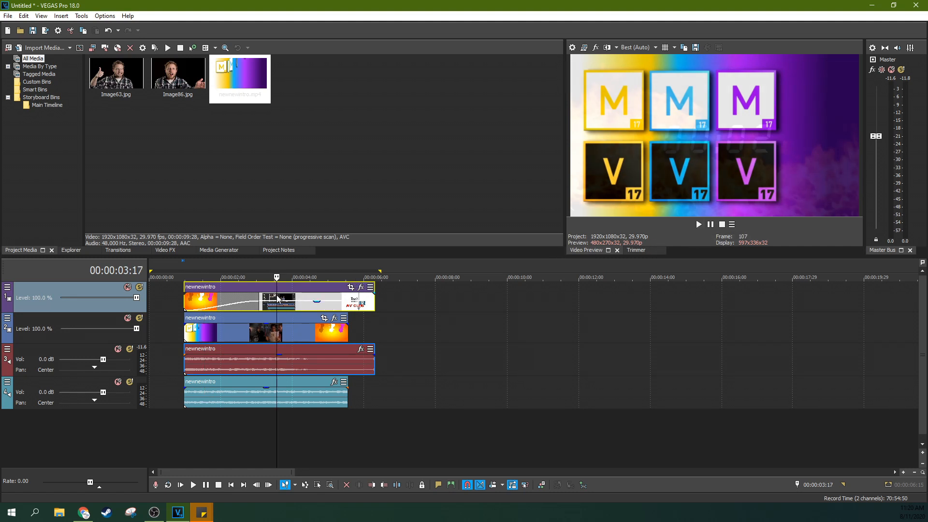
pyautogui.click(698, 224)
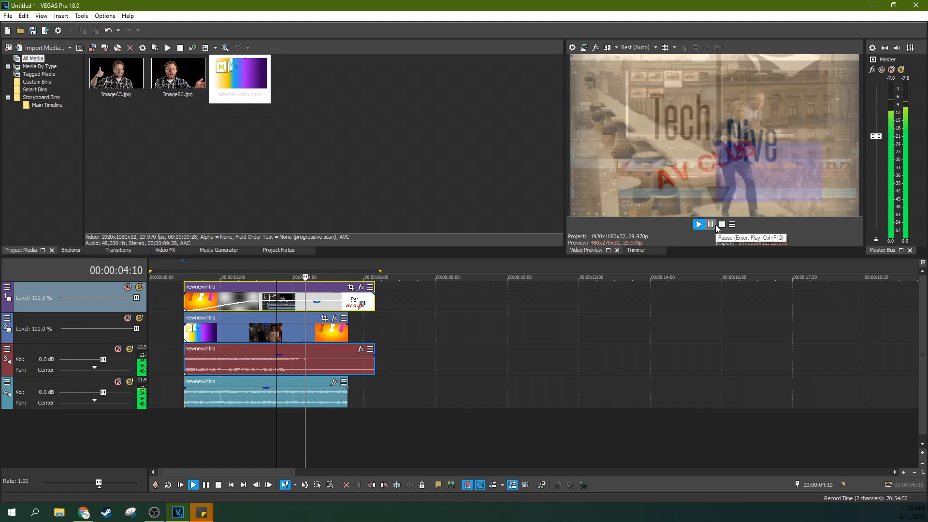
# Pause playback and place the second clip on the second video track, slightly overlapping the end of the first clip at the timeline start.
pyautogui.click(714, 225)
pyautogui.moveTo(286, 296); pyautogui.dragTo(508, 296)
pyautogui.click(423, 370)
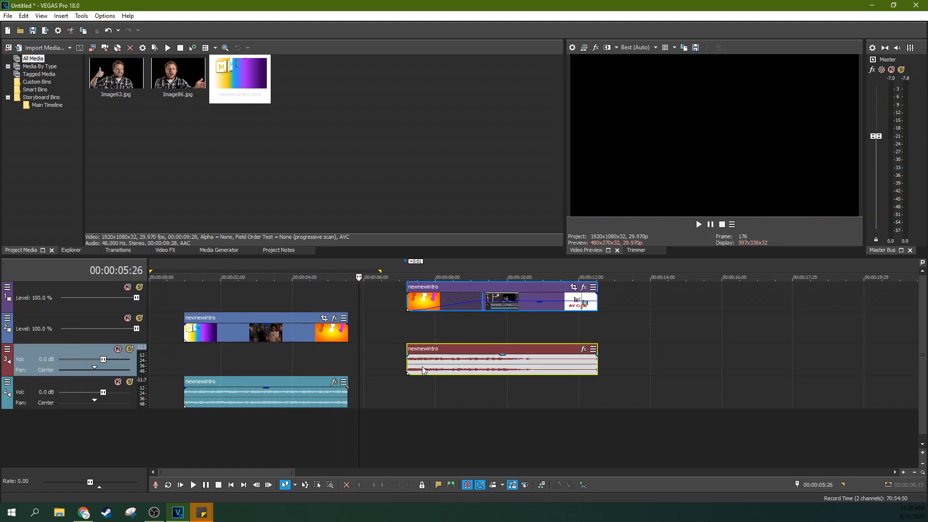
pyautogui.moveTo(120, 334)
pyautogui.mouseDown()
pyautogui.moveTo(112, 295)
pyautogui.moveTo(109, 334)
pyautogui.mouseUp()
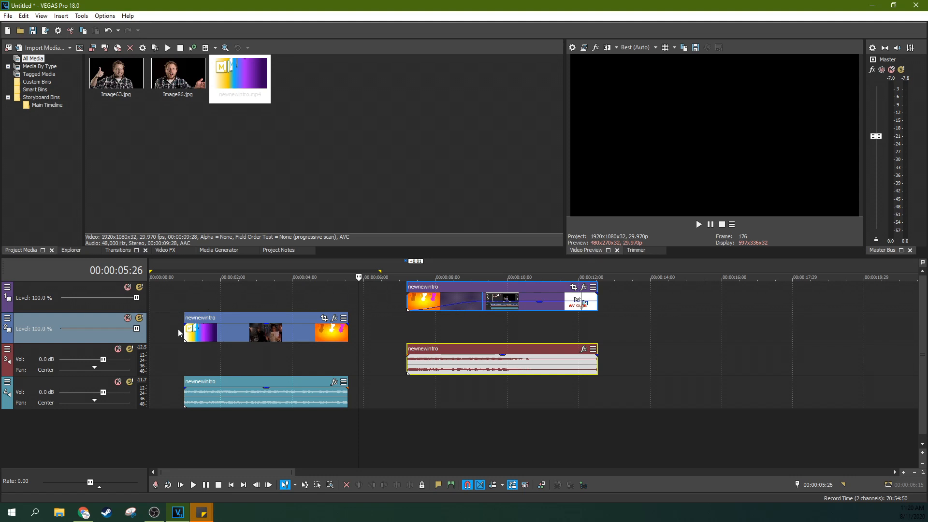
pyautogui.moveTo(446, 303); pyautogui.dragTo(418, 332)
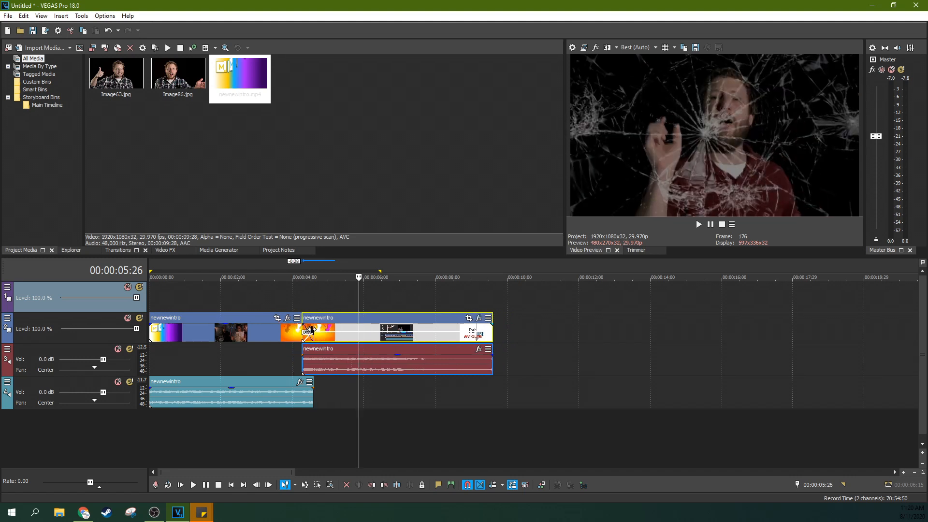
# Try shortening the end of the first clip with auto ripple off, and undo the trim.
pyautogui.moveTo(312, 331); pyautogui.dragTo(243, 332)
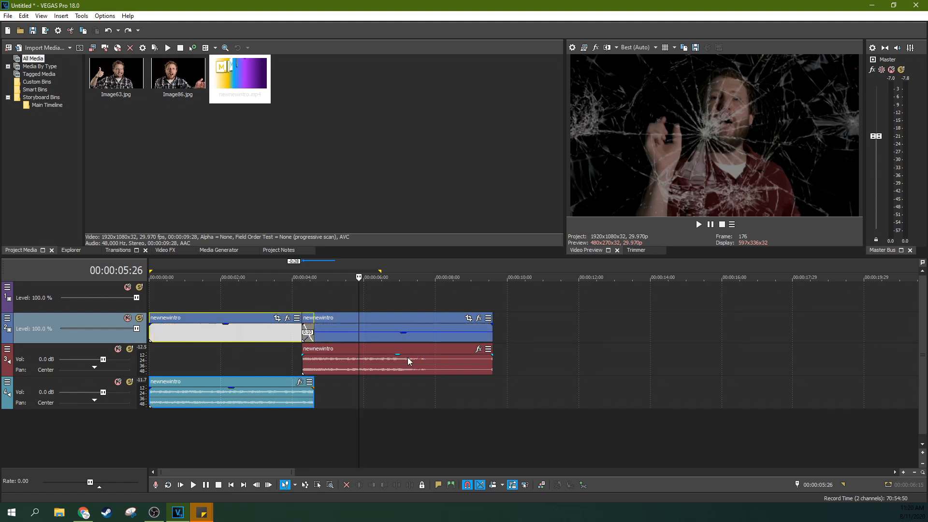
pyautogui.hotkey('ctrl', 'z')
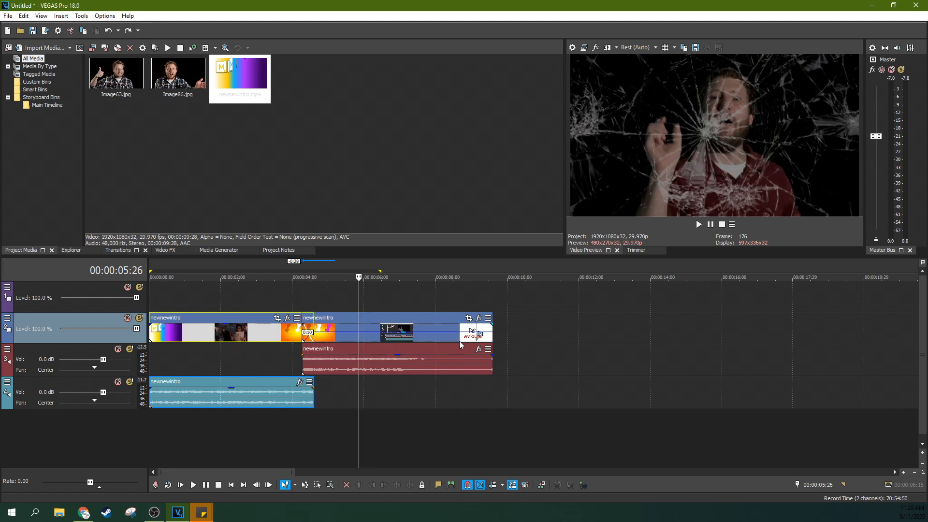
# Turn on auto ripple, try shortening the end of the first clip with the second clip following, and undo the trim.
pyautogui.click(501, 485)
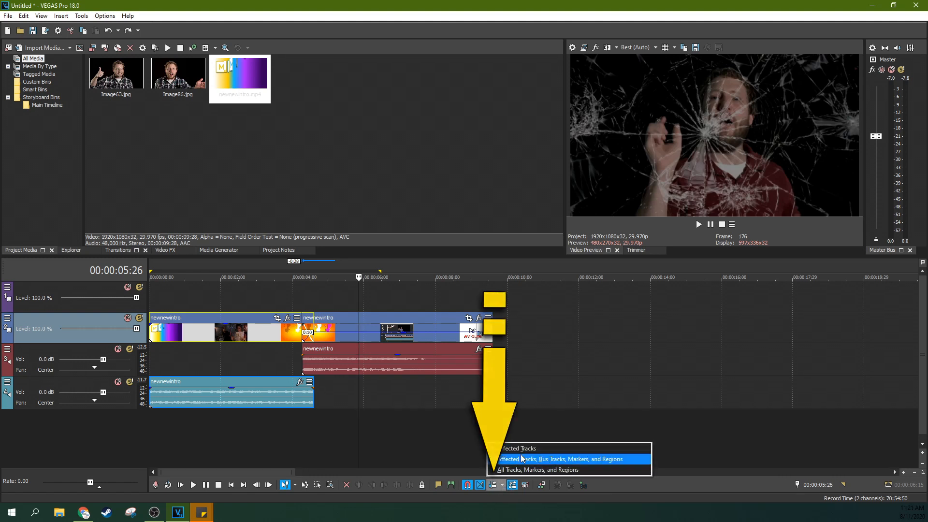
pyautogui.click(482, 402)
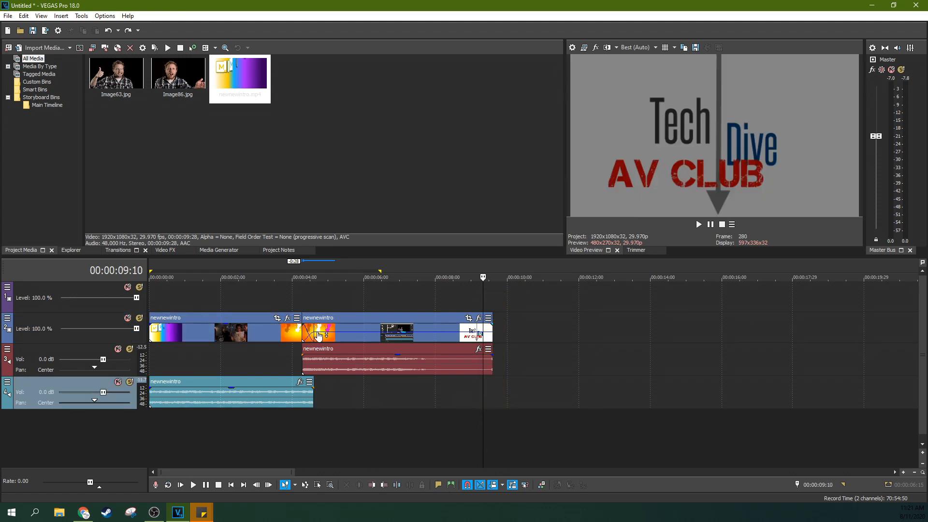
pyautogui.moveTo(314, 334); pyautogui.dragTo(187, 328)
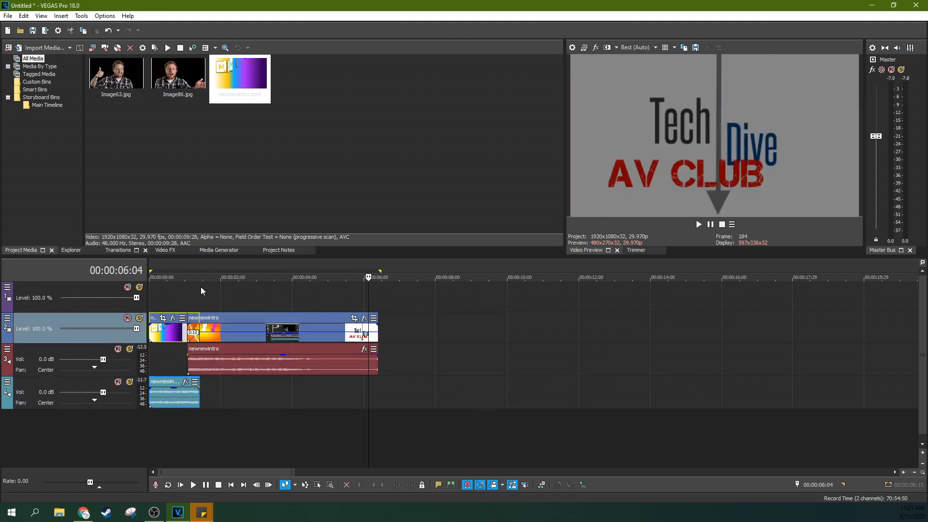
pyautogui.moveTo(105, 89); pyautogui.dragTo(456, 353)
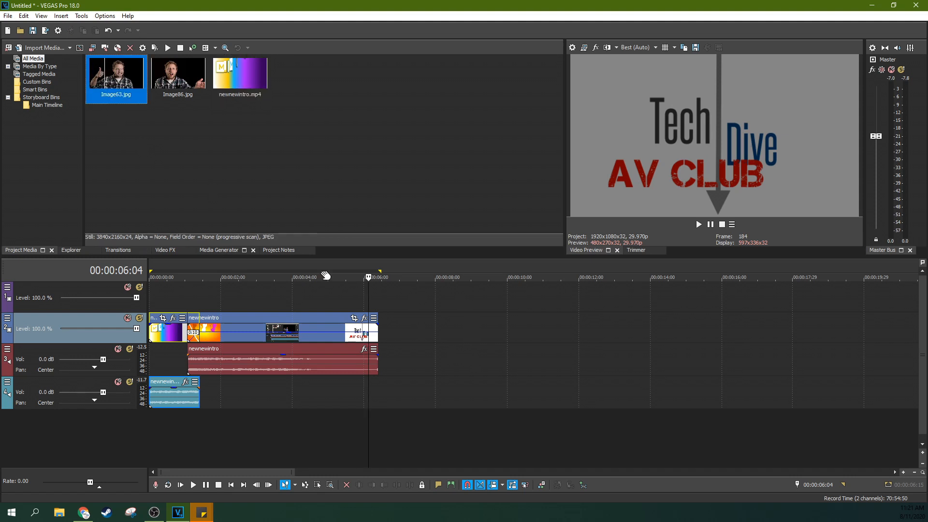
pyautogui.click(251, 294)
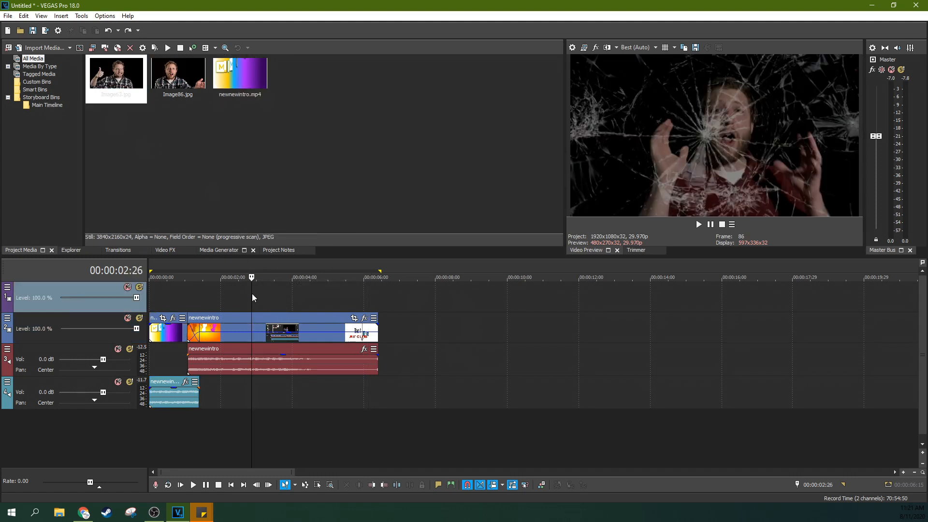
pyautogui.hotkey('ctrl', 'z')
# Add Image63.jpg directly after the second clip on the second video track, and try a rippling trim of the first clip before undoing it.
pyautogui.moveTo(127, 95); pyautogui.dragTo(516, 335)
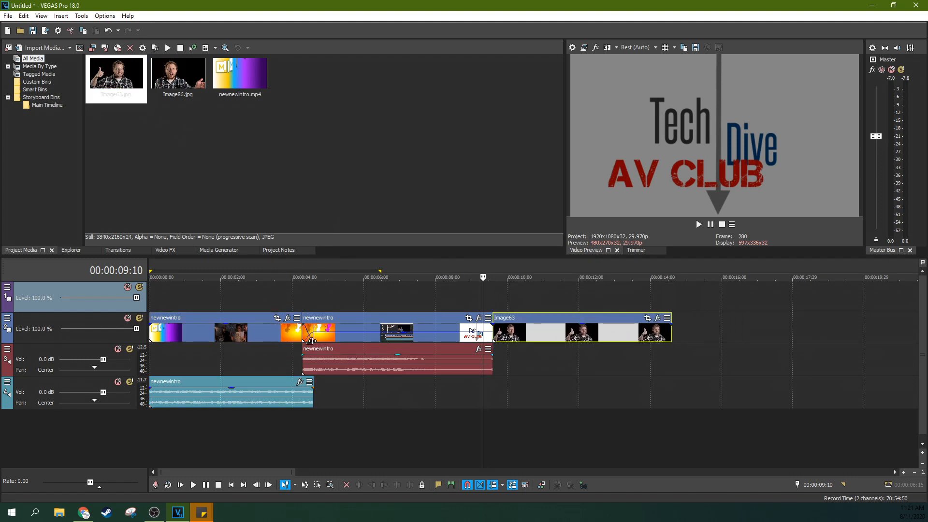
pyautogui.moveTo(312, 326); pyautogui.dragTo(236, 328)
pyautogui.hotkey('ctrl', 'z')
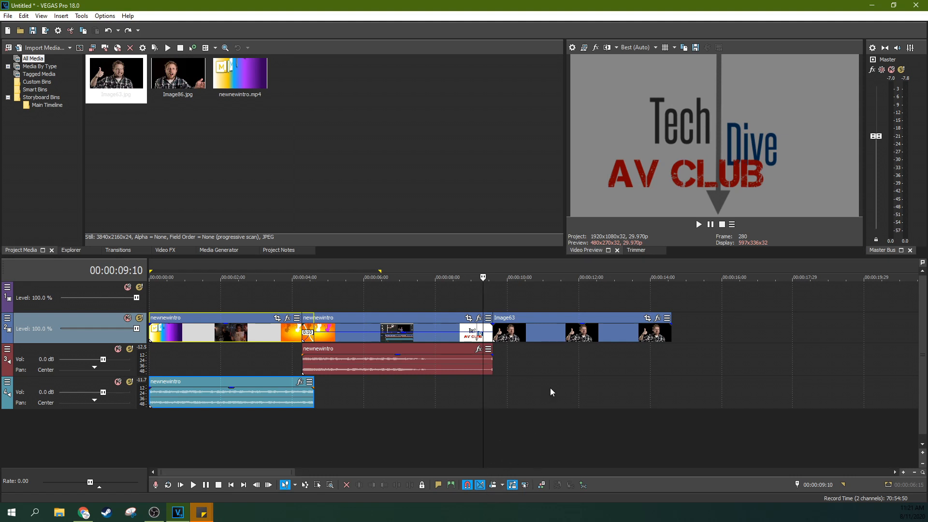
# Turn off auto ripple and snap the Image63 event against the end of the second clip.
pyautogui.moveTo(555, 334)
pyautogui.mouseDown()
pyautogui.moveTo(570, 335)
pyautogui.moveTo(559, 334)
pyautogui.mouseUp()
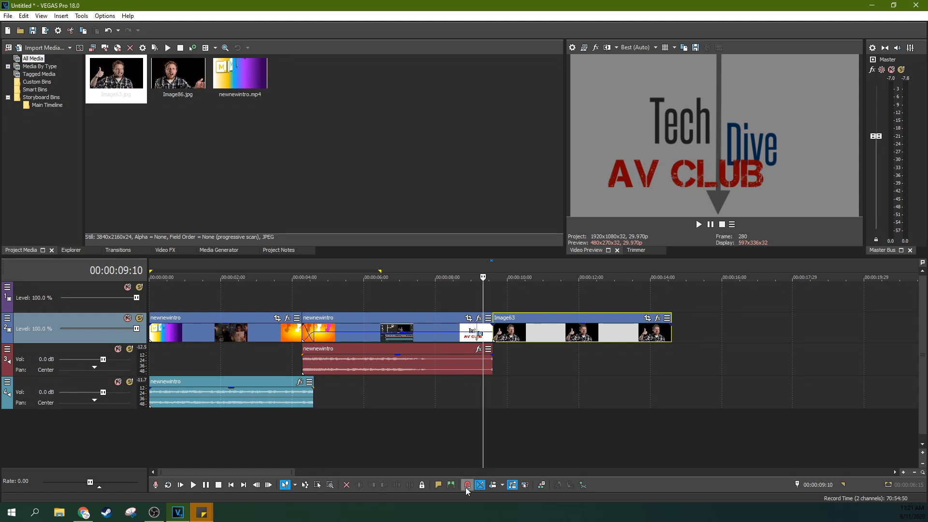
pyautogui.moveTo(566, 338)
pyautogui.mouseDown()
pyautogui.moveTo(592, 338)
pyautogui.moveTo(565, 335)
pyautogui.mouseUp()
# Preview frames across the three clips and examine the context options of the first clip's video, the Image63 event and the second clip's audio.
pyautogui.click(493, 302)
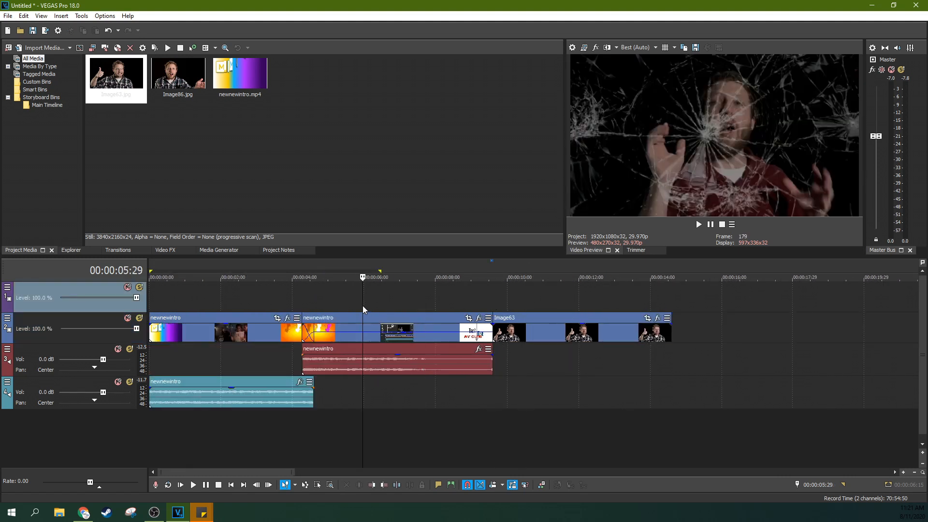
pyautogui.click(233, 360)
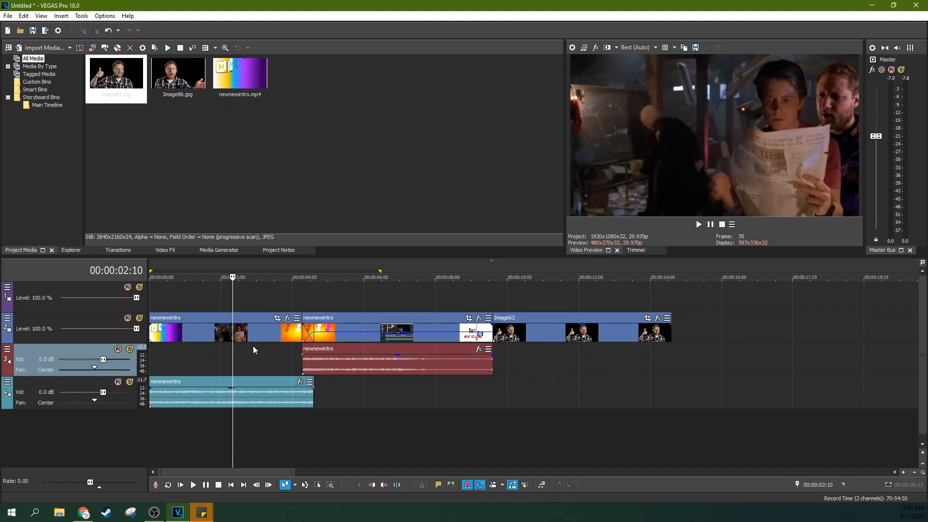
pyautogui.click(262, 338)
pyautogui.click(534, 334)
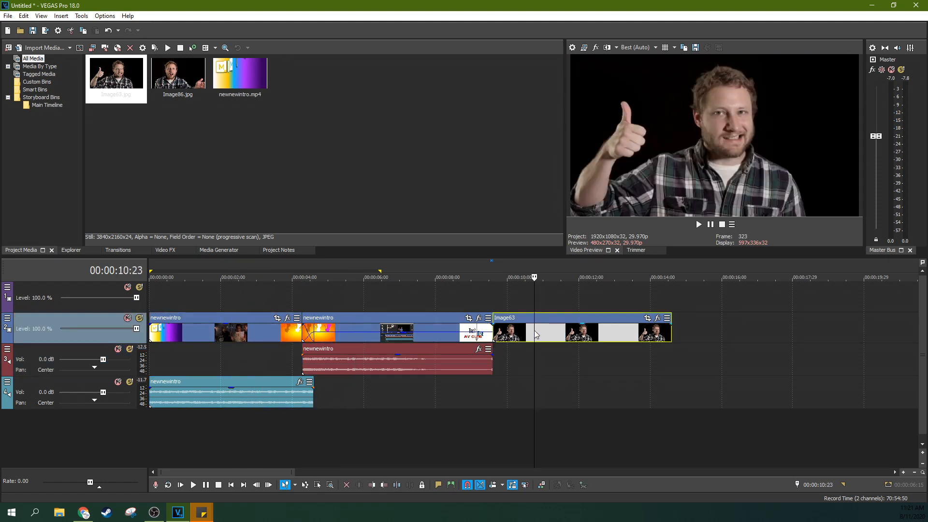
pyautogui.click(577, 309)
pyautogui.click(280, 290)
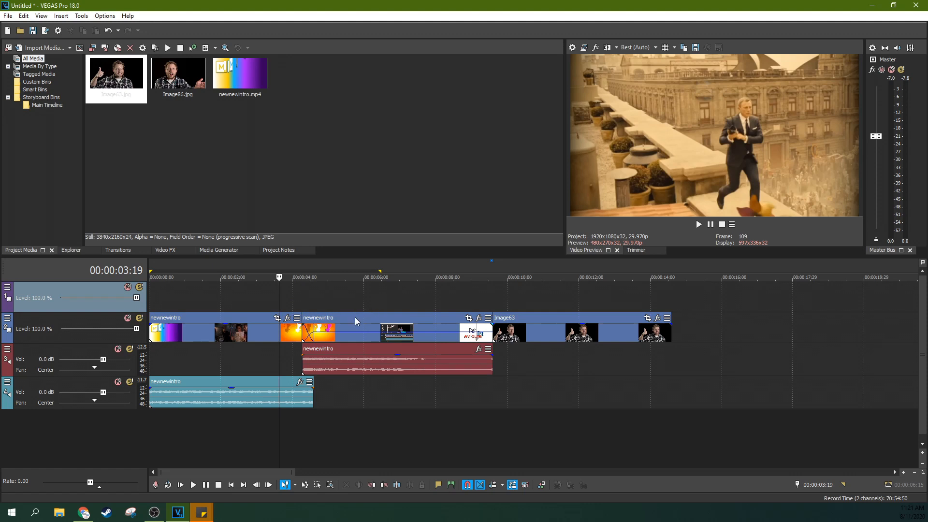
pyautogui.rightClick(241, 331)
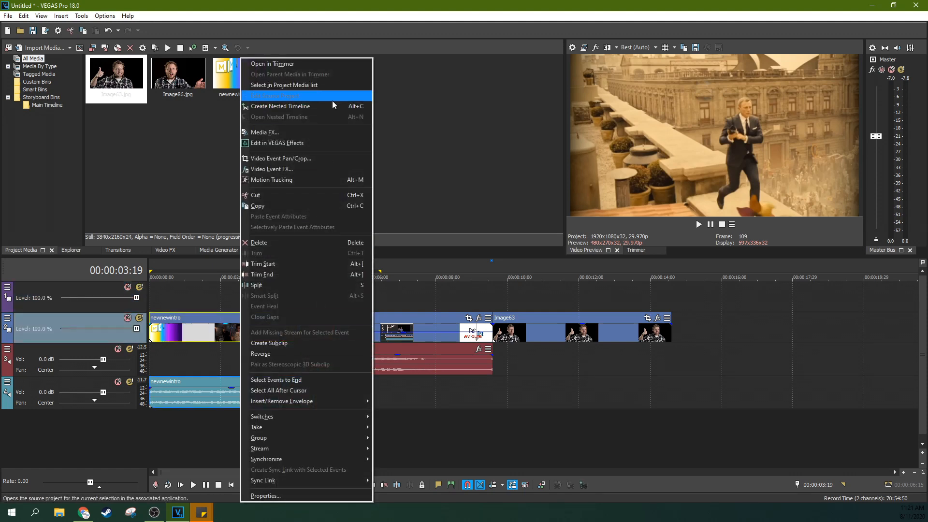
pyautogui.rightClick(578, 344)
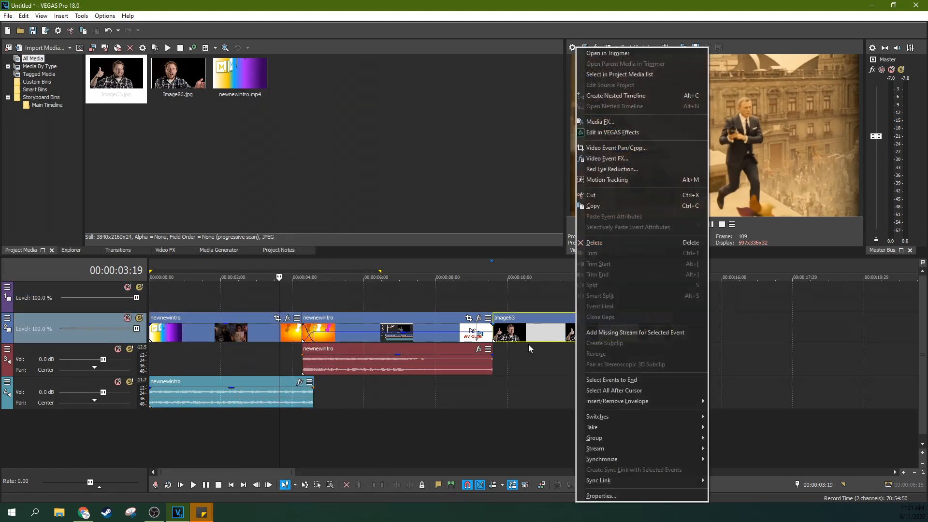
pyautogui.rightClick(453, 362)
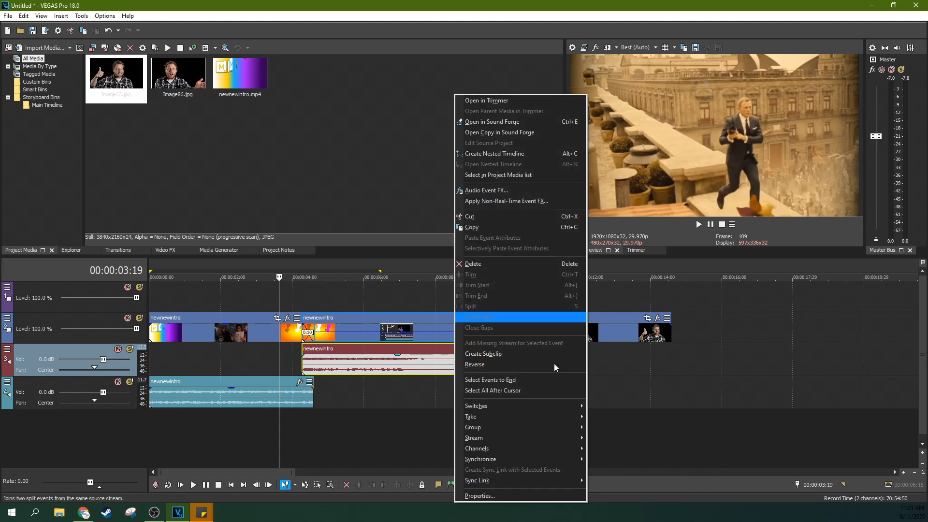
pyautogui.click(425, 367)
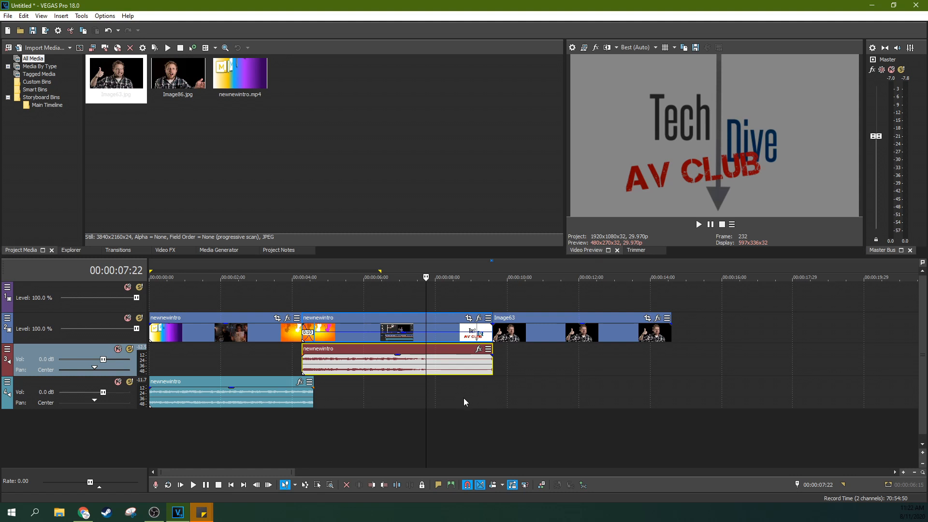
# Move the Image63 event slightly later, butt the second clip against the end of the first without overlap, and preview 00:00:07:03.
pyautogui.moveTo(526, 335); pyautogui.dragTo(537, 341)
pyautogui.moveTo(425, 335)
pyautogui.mouseDown()
pyautogui.moveTo(448, 334)
pyautogui.moveTo(421, 347)
pyautogui.moveTo(437, 346)
pyautogui.mouseUp()
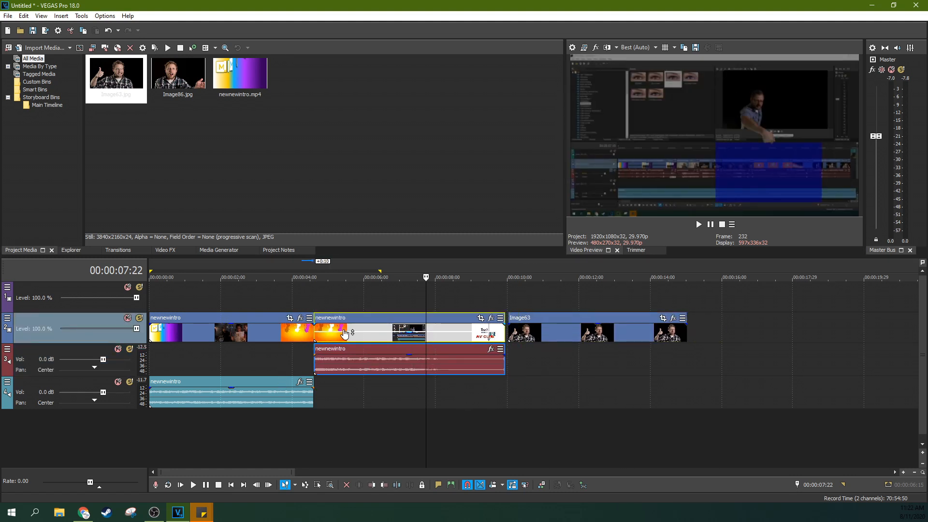
pyautogui.click(376, 334)
pyautogui.click(385, 339)
pyautogui.click(403, 337)
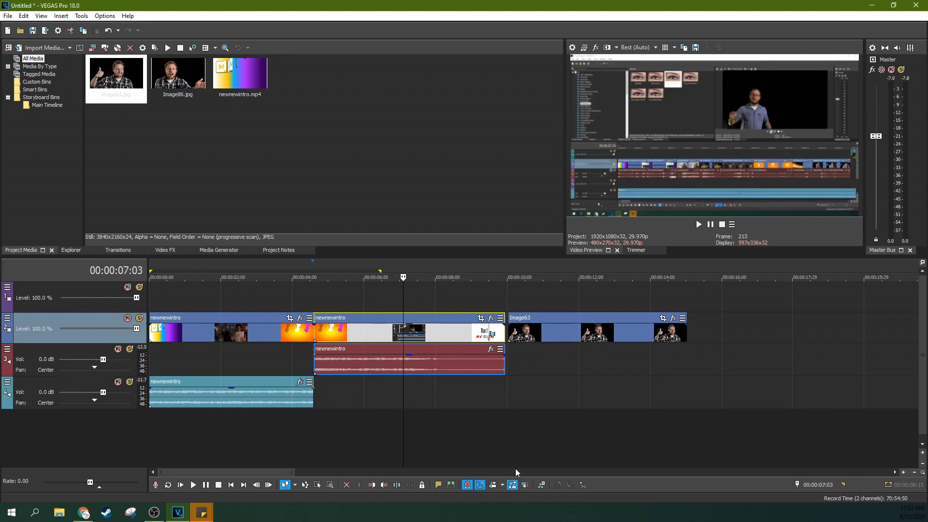
# Move the second clip's audio 14 frames earlier with event grouping ignored, and restore grouping to move the whole clip 3 frames later.
pyautogui.click(528, 484)
pyautogui.moveTo(491, 371); pyautogui.dragTo(430, 368)
pyautogui.click(525, 484)
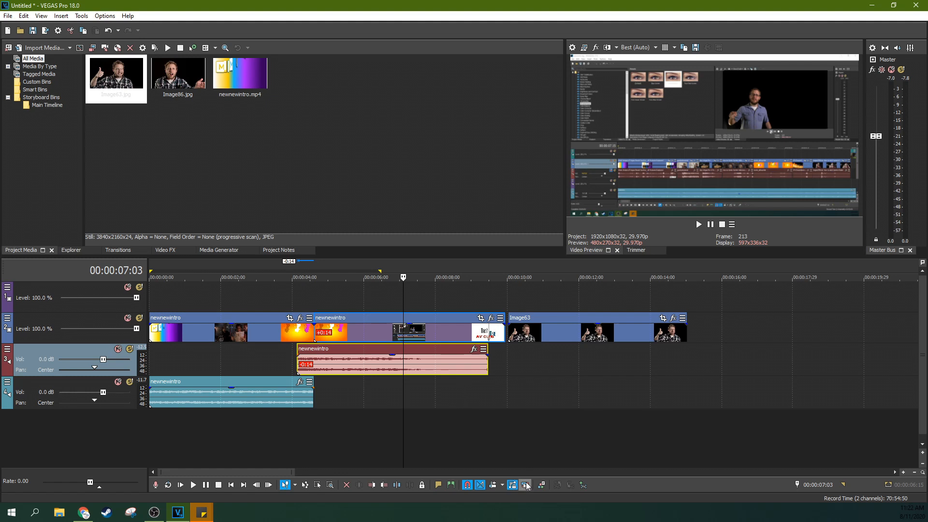
pyautogui.moveTo(402, 320); pyautogui.dragTo(419, 330)
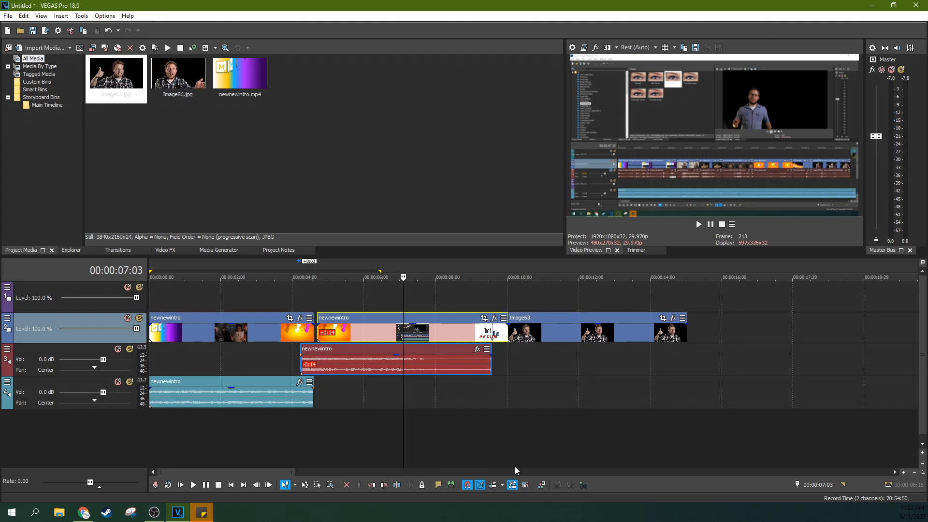
# Delete only the second clip's audio with event grouping ignored, and close the gaps between the three events on the second video track.
pyautogui.click(524, 484)
pyautogui.click(434, 369)
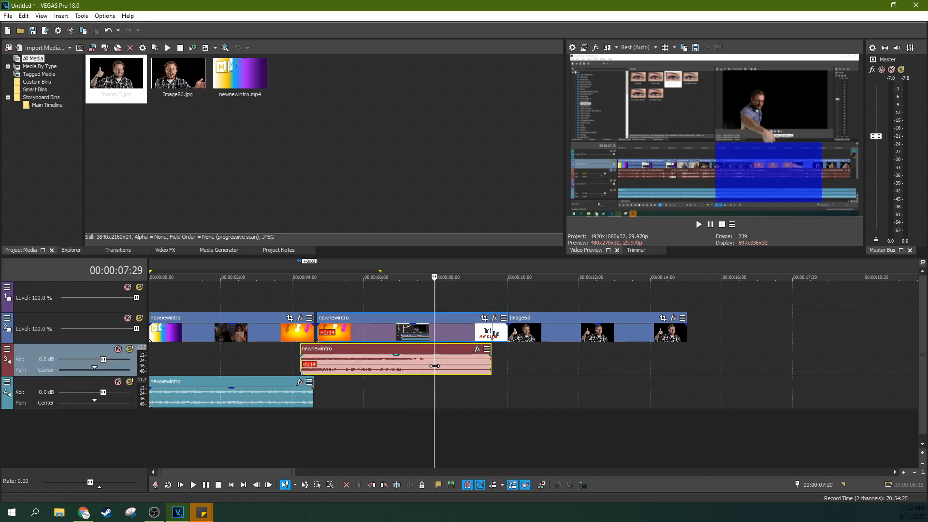
pyautogui.press('Delete')
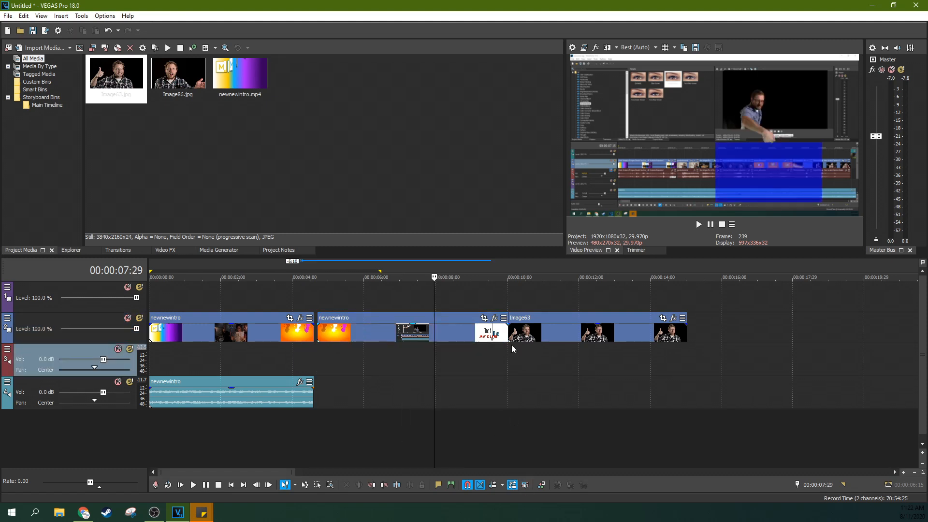
pyautogui.moveTo(396, 331); pyautogui.dragTo(391, 335)
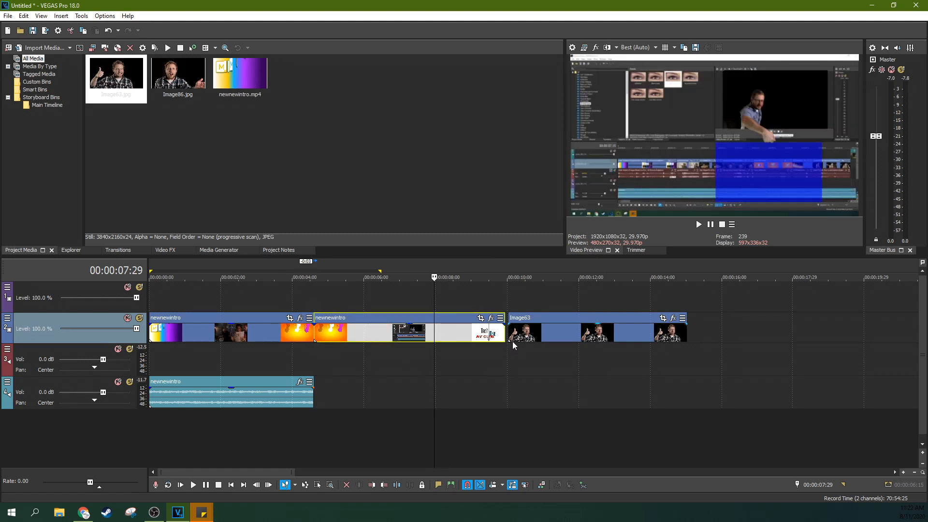
pyautogui.moveTo(512, 341); pyautogui.dragTo(510, 343)
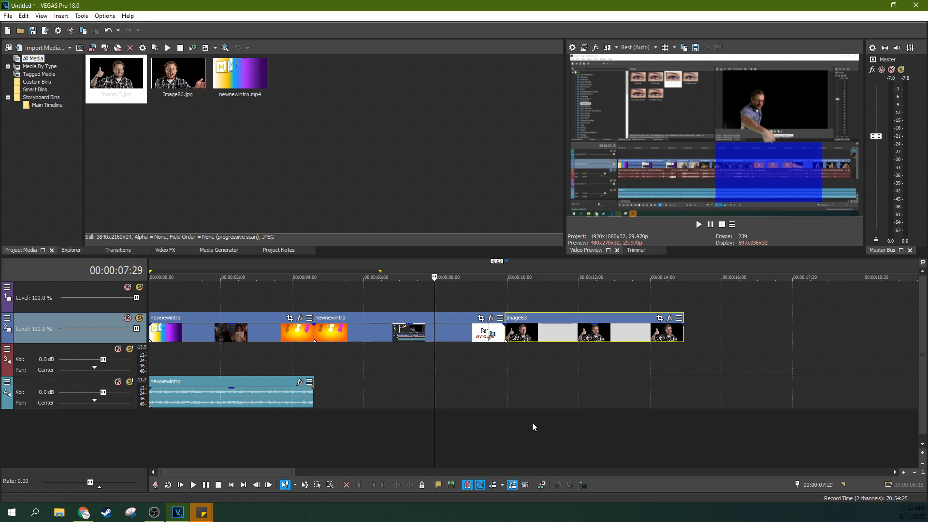
# Open the color grading controls for the Image63 event to view them, and close them again.
pyautogui.click(537, 485)
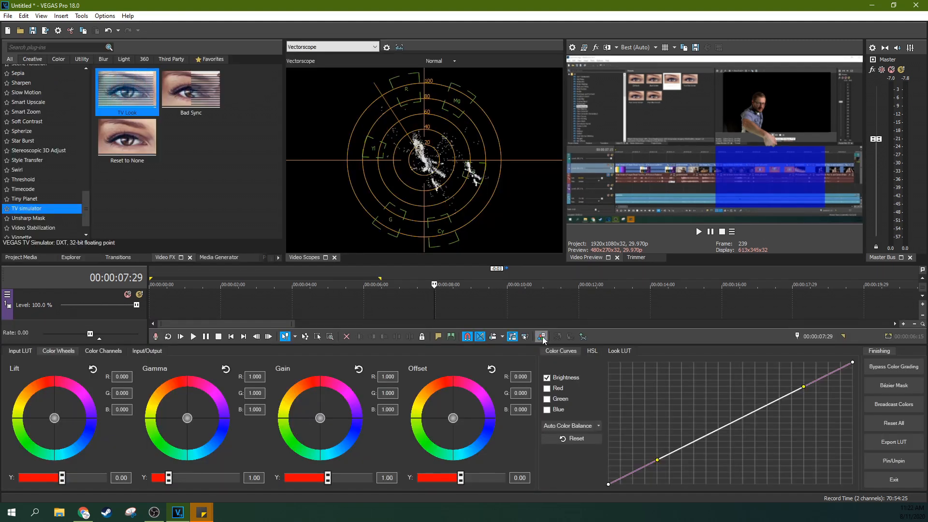
pyautogui.click(541, 337)
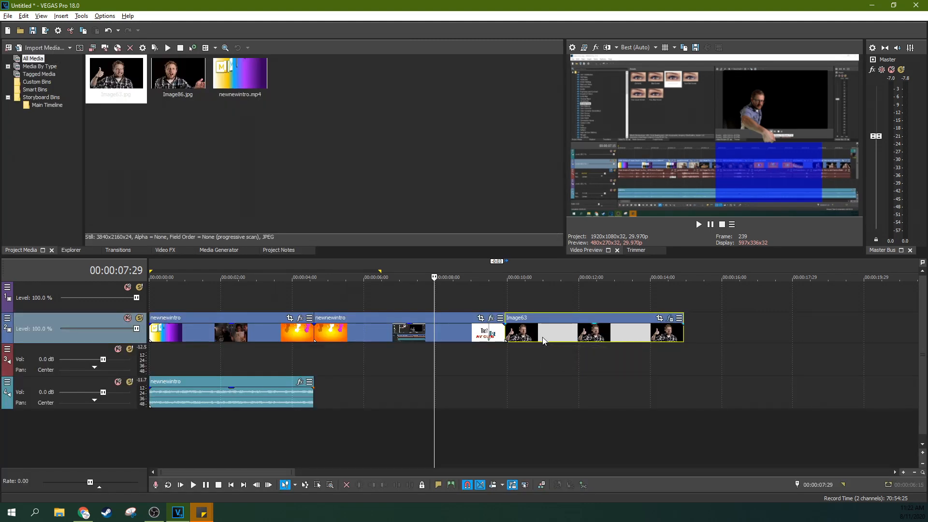
# Place the playhead at 00:00:04:09 and shuttle playback in reverse and forward with pauses across the join between the first two clips.
pyautogui.click(302, 363)
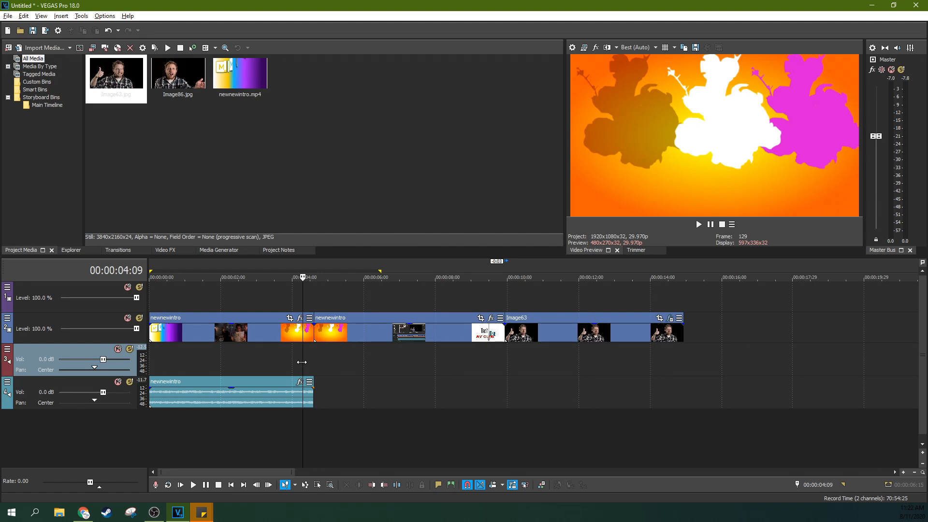
pyautogui.press('j')
pyautogui.press('k')
pyautogui.press('l')
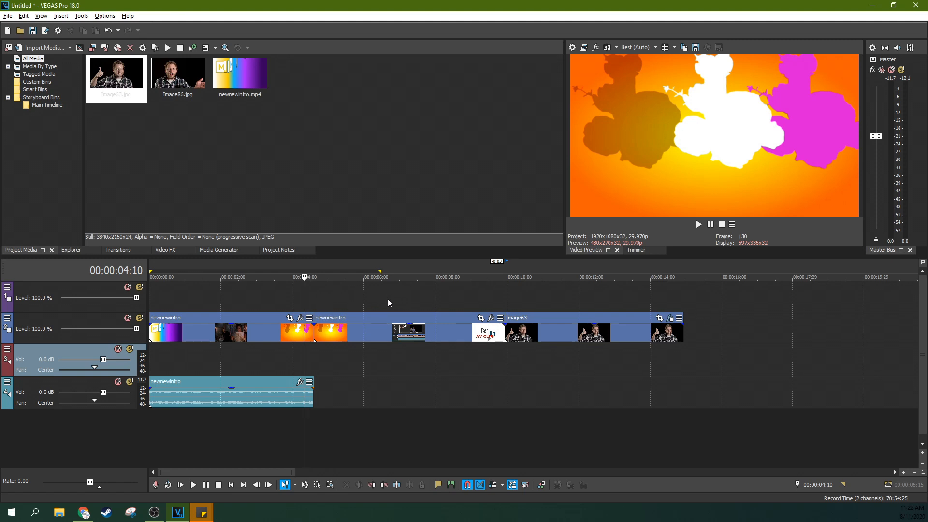
pyautogui.press('l')
pyautogui.press('k')
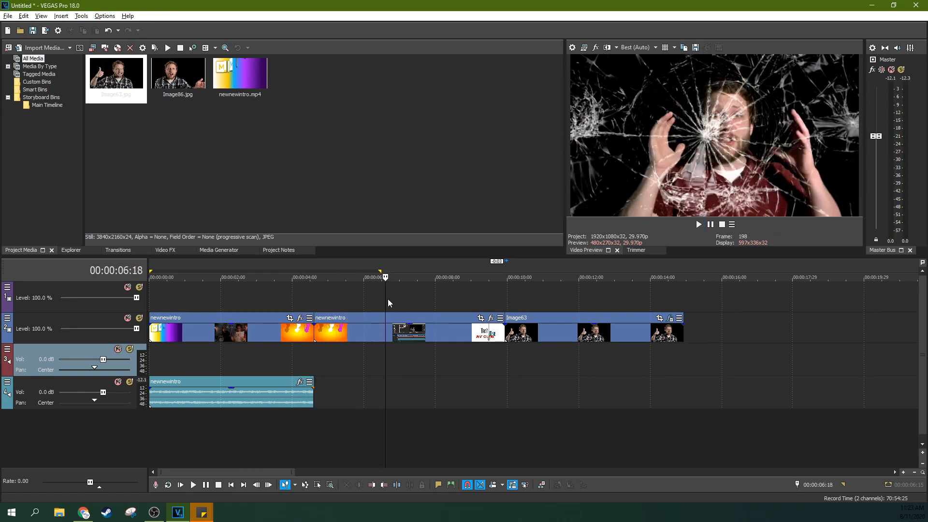
pyautogui.press('j')
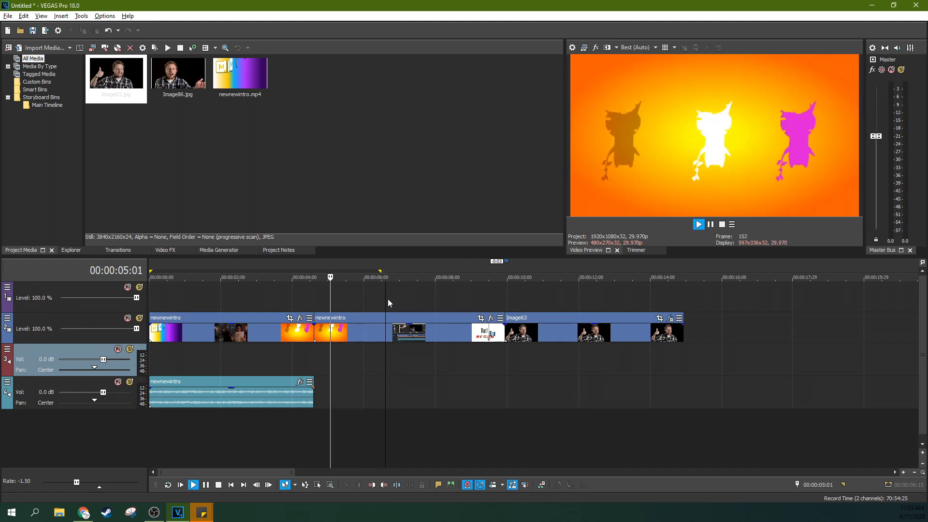
# Pause the reverse shuttle, play briefly forward from 00:00:01:19, and place the playhead at 00:00:00:17.
pyautogui.press('k')
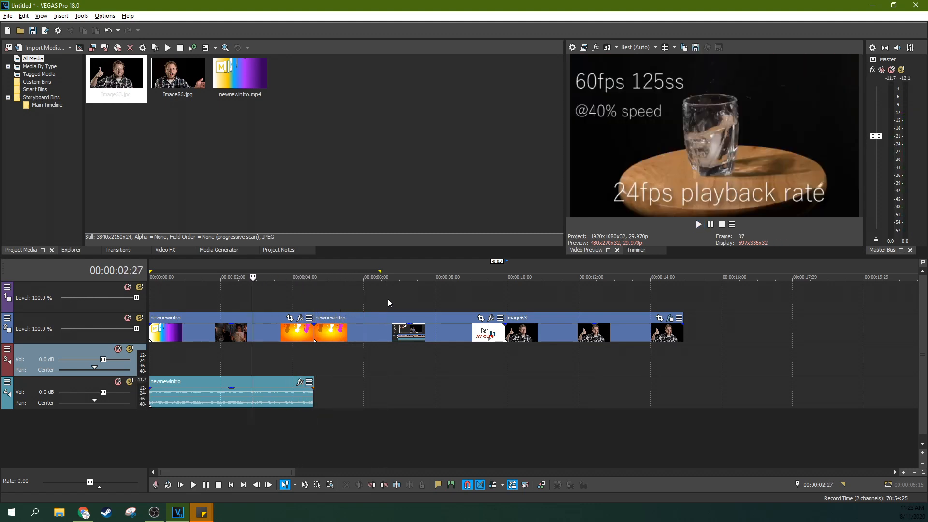
pyautogui.click(222, 366)
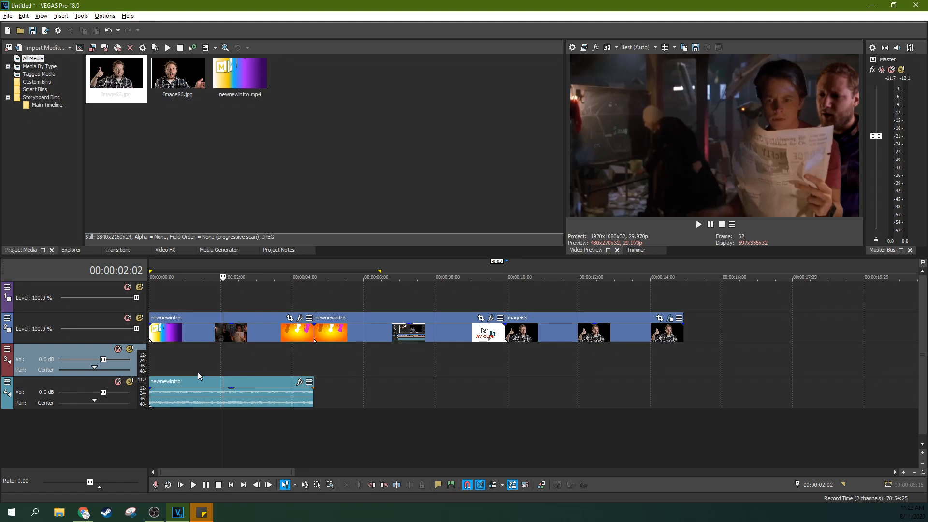
pyautogui.click(208, 363)
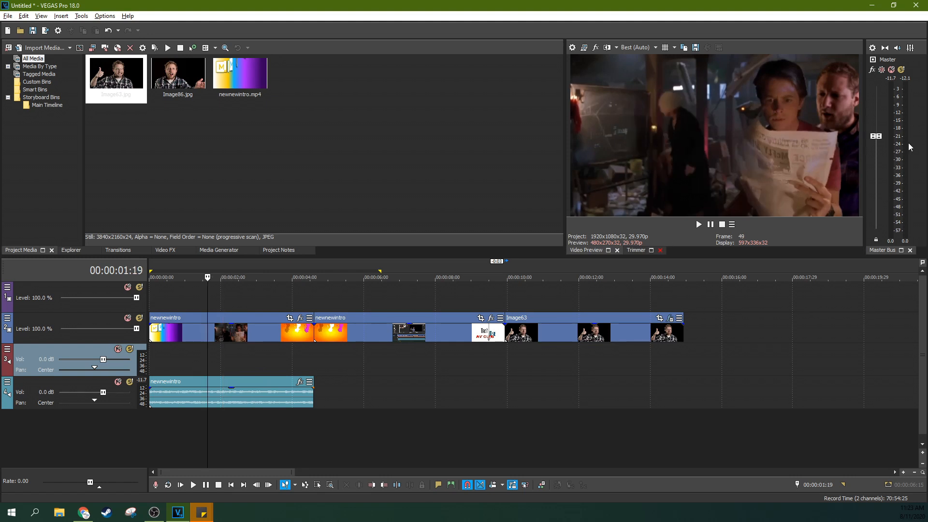
pyautogui.press('l')
pyautogui.press('space')
pyautogui.click(169, 361)
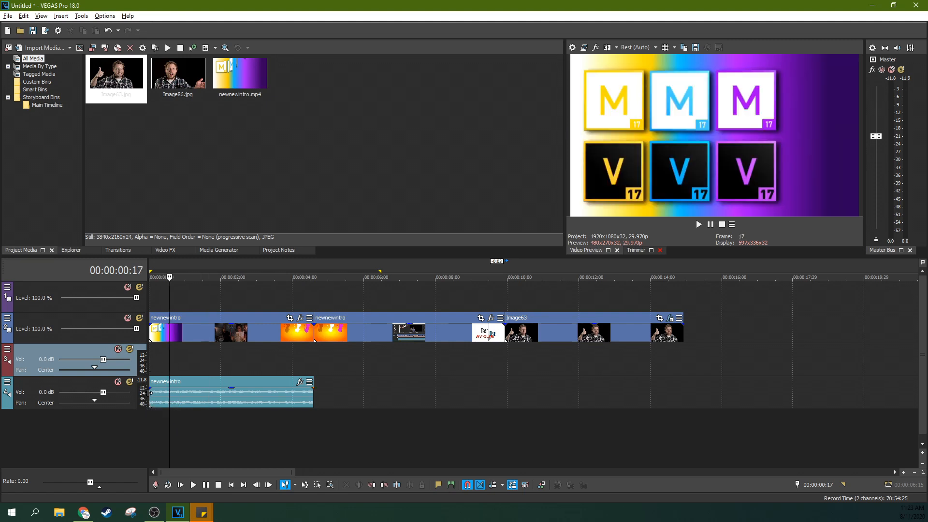
# Add a fade-in of about one second to the second newnewintro clip and apply the default Barn Door transition to it.
pyautogui.moveTo(315, 325); pyautogui.dragTo(352, 326)
pyautogui.click(118, 250)
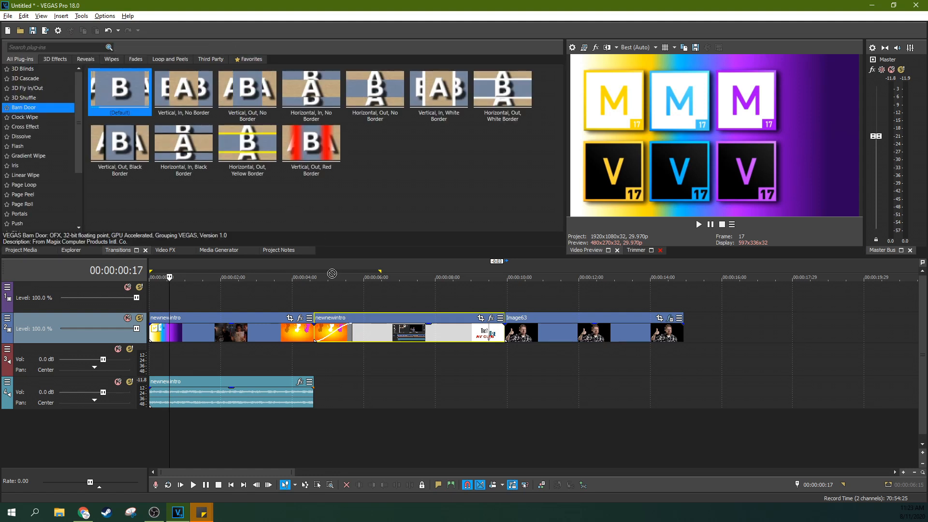
pyautogui.moveTo(120, 89); pyautogui.dragTo(343, 327)
# Step frame by frame through the Barn Door transition around 00:00:05:00, then view its border settings and close its properties.
pyautogui.click(328, 352)
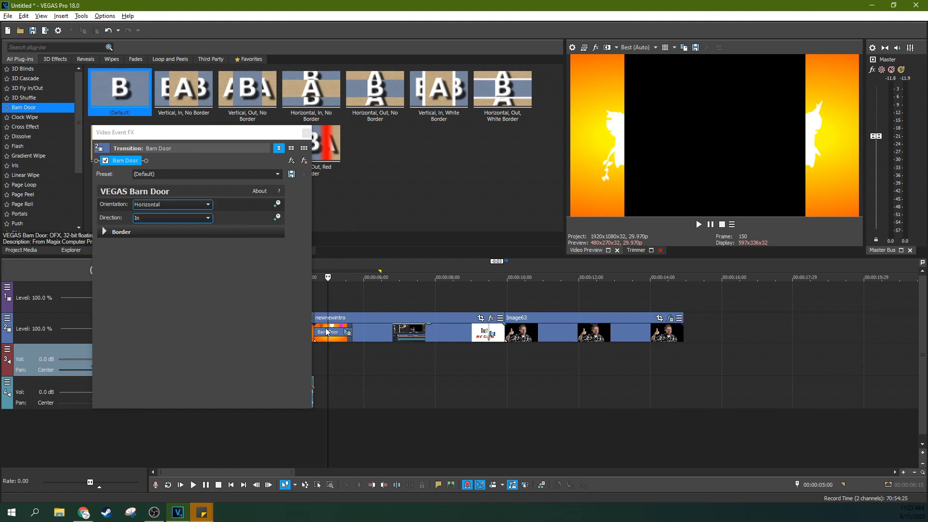
pyautogui.press('Left')
pyautogui.press('Left')
pyautogui.press('Left')
pyautogui.press('Left')
pyautogui.press('Left')
pyautogui.press('Left')
pyautogui.press('Left')
pyautogui.press('Left')
pyautogui.press('Left')
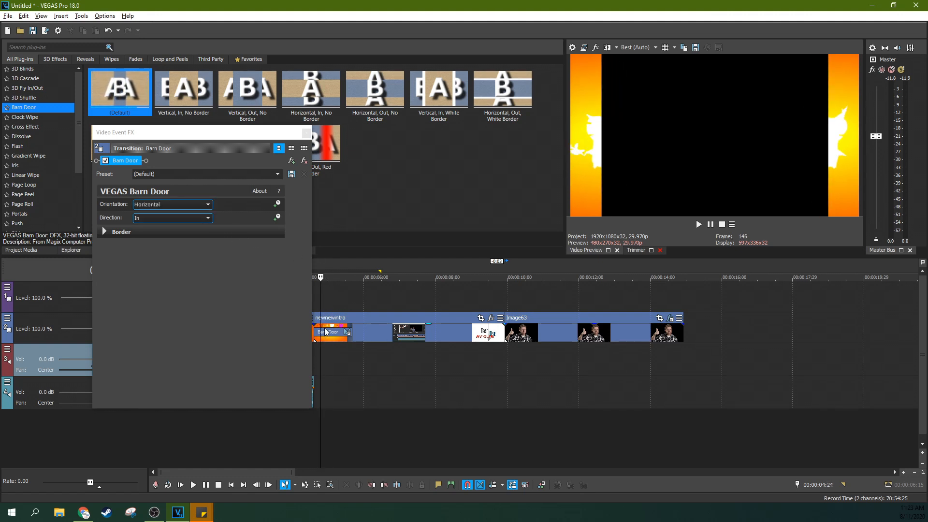
pyautogui.press('Right')
pyautogui.press('Right')
pyautogui.press('Right')
pyautogui.press('Right')
pyautogui.press('Right')
pyautogui.press('Right')
pyautogui.press('Right')
pyautogui.press('Right')
pyautogui.press('Right')
pyautogui.press('Right')
pyautogui.press('Right')
pyautogui.press('Right')
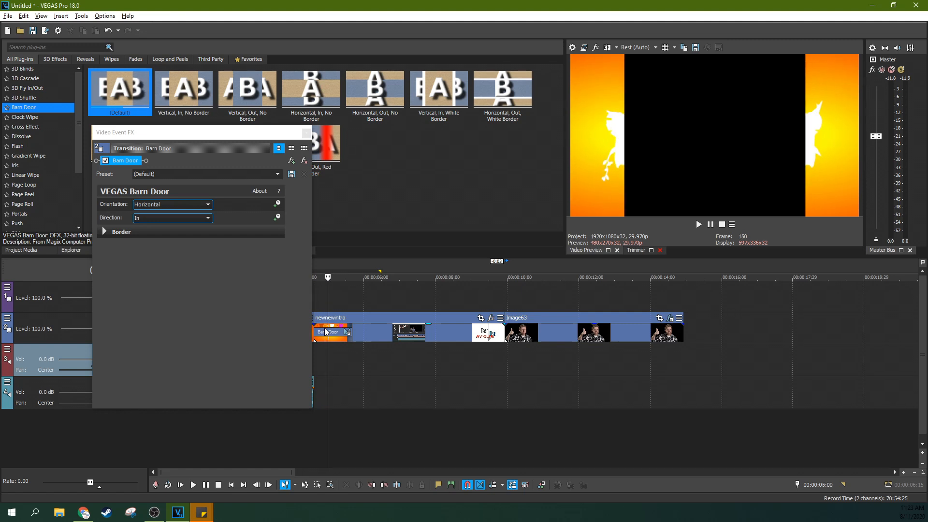
pyautogui.press('Right')
pyautogui.press('Right')
pyautogui.press('Right')
pyautogui.press('Right')
pyautogui.press('Right')
pyautogui.press('Right')
pyautogui.press('Right')
pyautogui.press('Right')
pyautogui.press('Right')
pyautogui.press('Right')
pyautogui.press('Right')
pyautogui.press('Right')
pyautogui.press('Right')
pyautogui.press('Right')
pyautogui.press('Right')
pyautogui.press('Right')
pyautogui.press('Right')
pyautogui.press('Right')
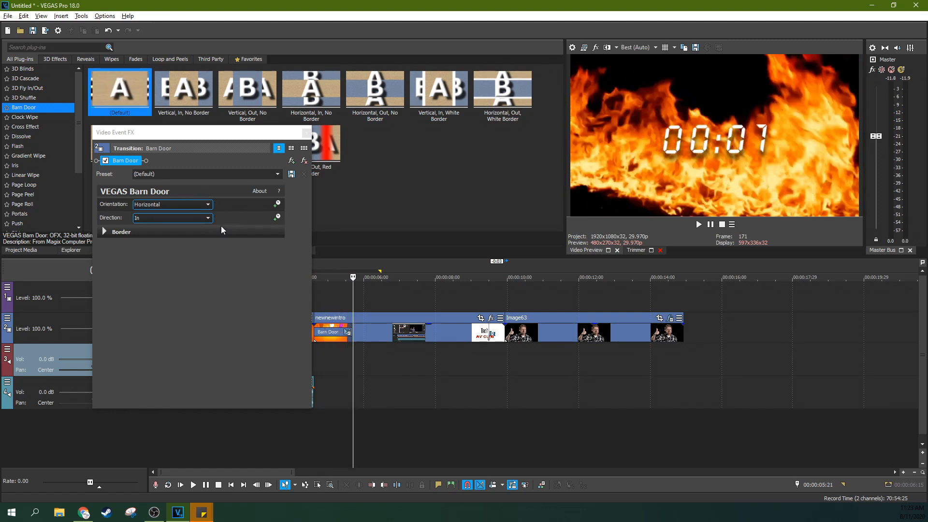
pyautogui.click(104, 231)
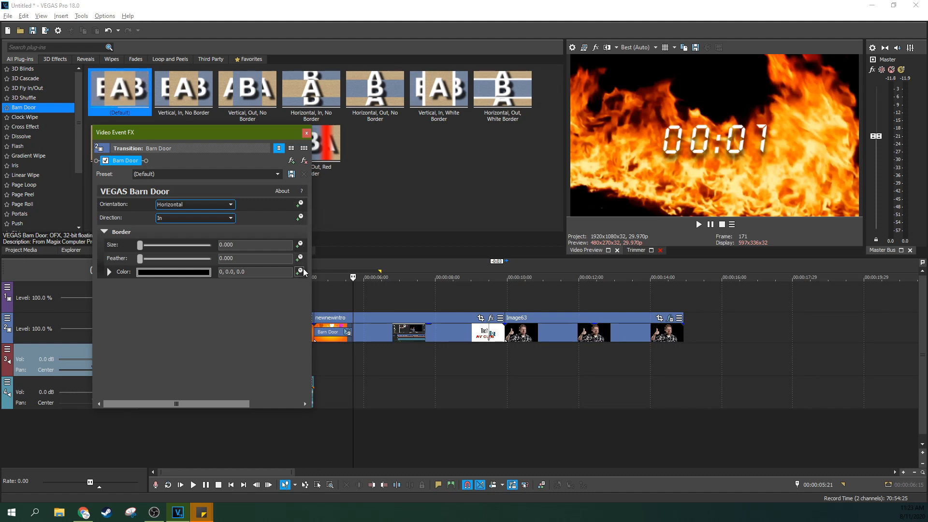
pyautogui.click(306, 133)
# Overlap Image63 with the second clip by 1:23 and apply the Linear Wipe preset Top-Down, Soft Edge to the overlap.
pyautogui.moveTo(531, 337); pyautogui.dragTo(469, 337)
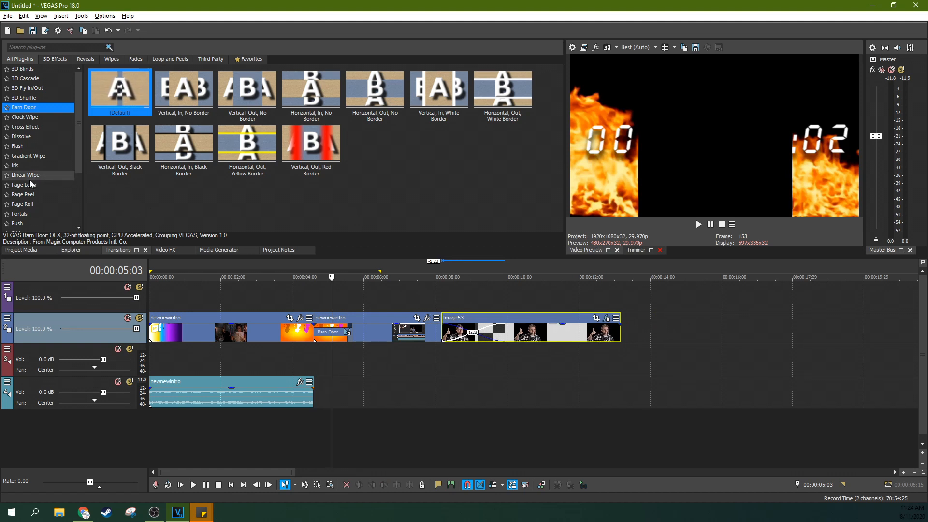
pyautogui.click(29, 176)
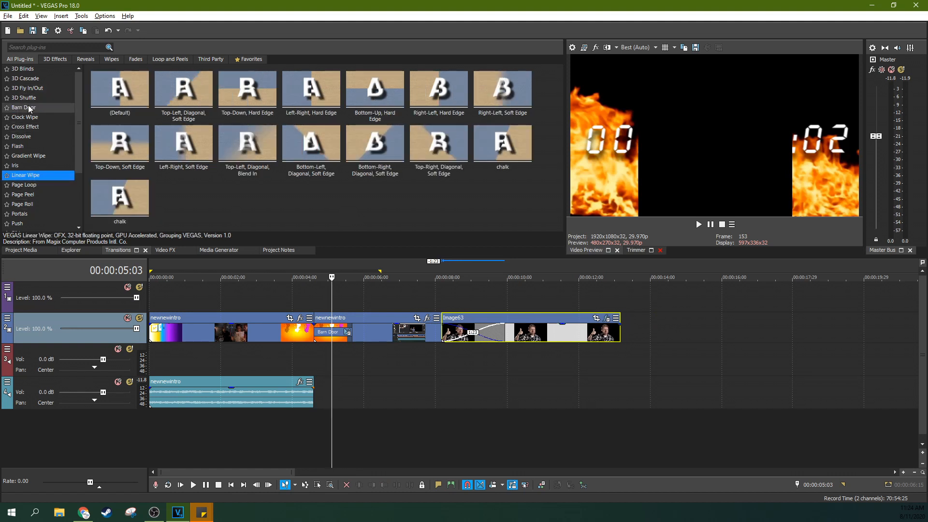
pyautogui.click(50, 49)
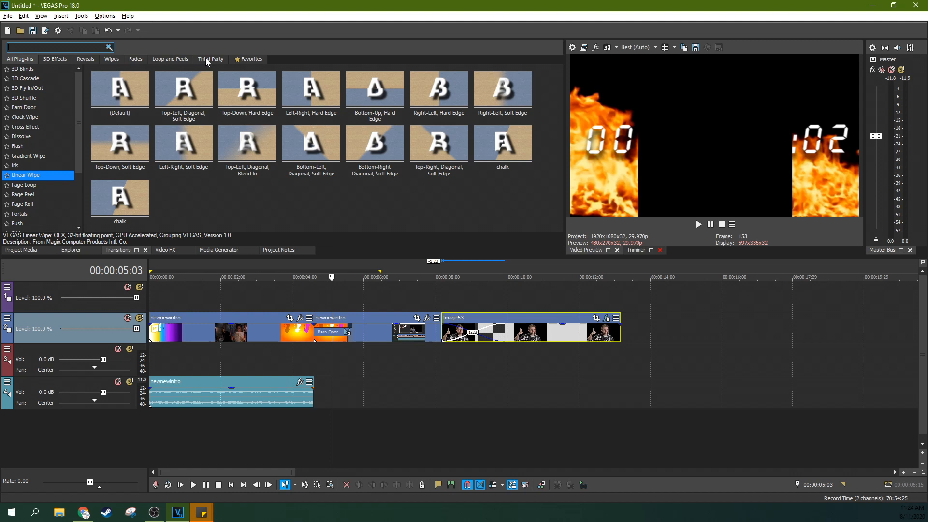
pyautogui.click(55, 59)
pyautogui.click(85, 59)
pyautogui.click(112, 59)
pyautogui.click(21, 62)
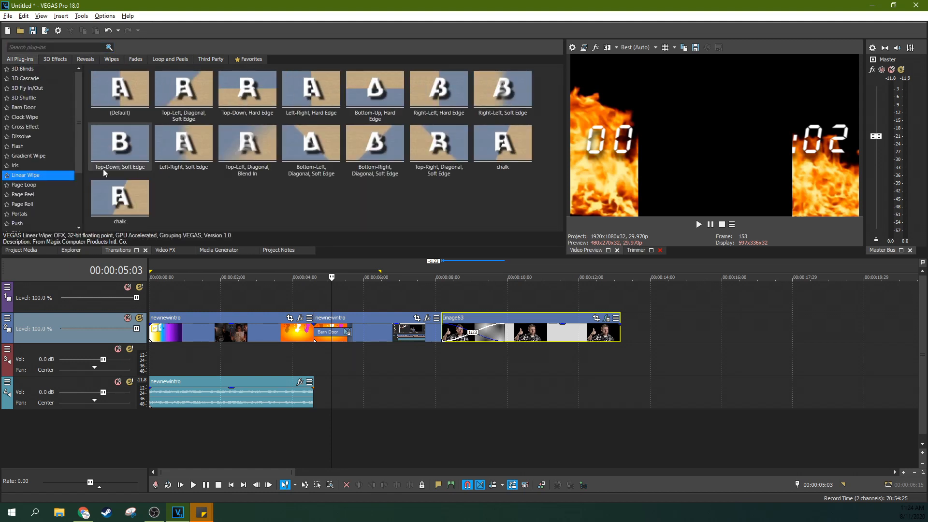
pyautogui.moveTo(119, 145); pyautogui.dragTo(463, 333)
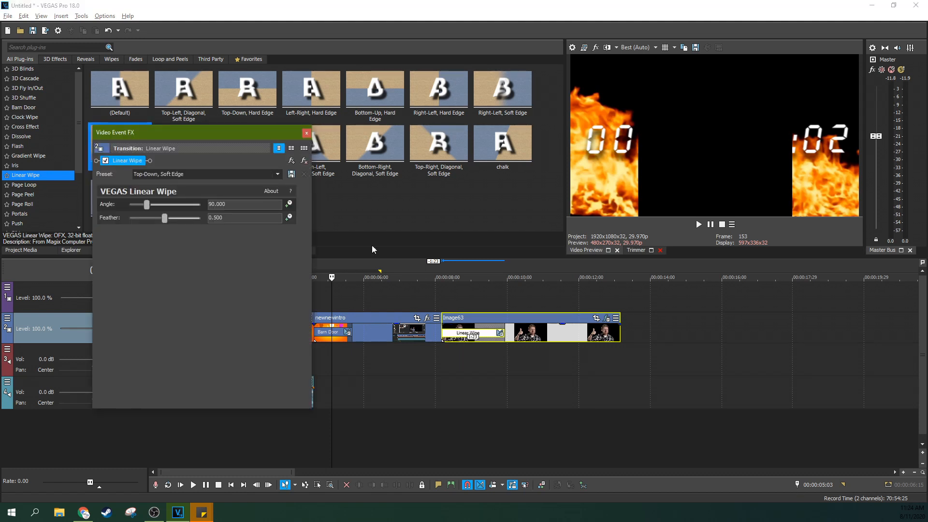
# Save the Linear Wipe settings as a preset named Tosomthing and close the transition properties.
pyautogui.click(233, 177)
pyautogui.write('Top-')
pyautogui.click(291, 174)
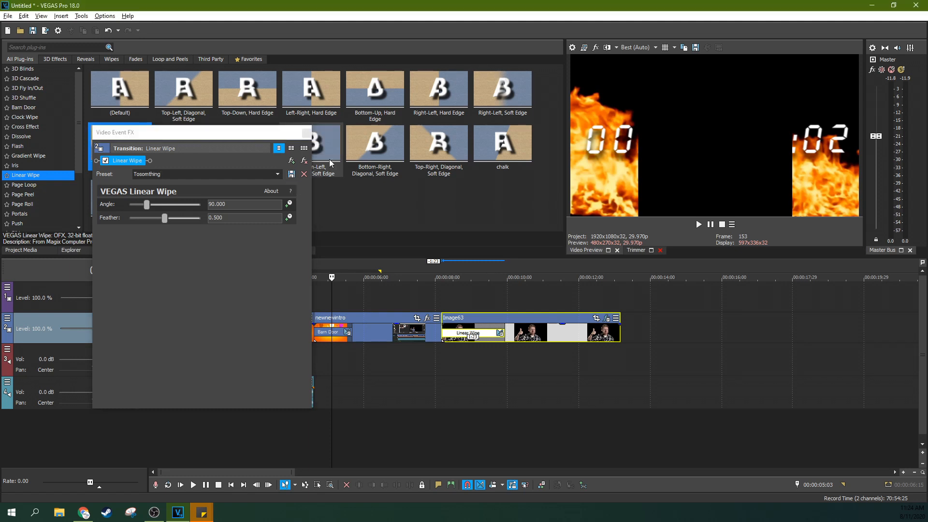
pyautogui.click(306, 133)
# Replace the overlap's transition with the chalk Linear Wipe preset and preview it at 00:00:08:14.
pyautogui.moveTo(115, 201); pyautogui.dragTo(464, 341)
pyautogui.click(457, 306)
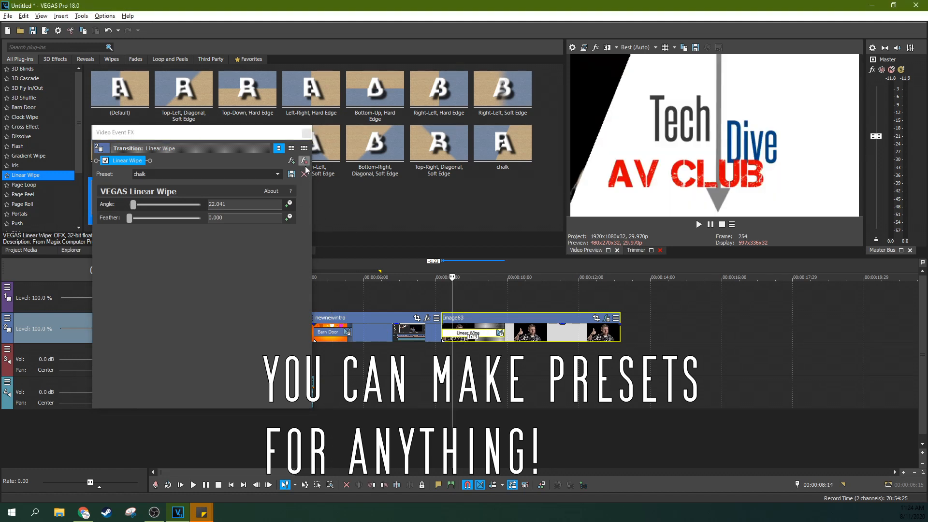
pyautogui.click(306, 132)
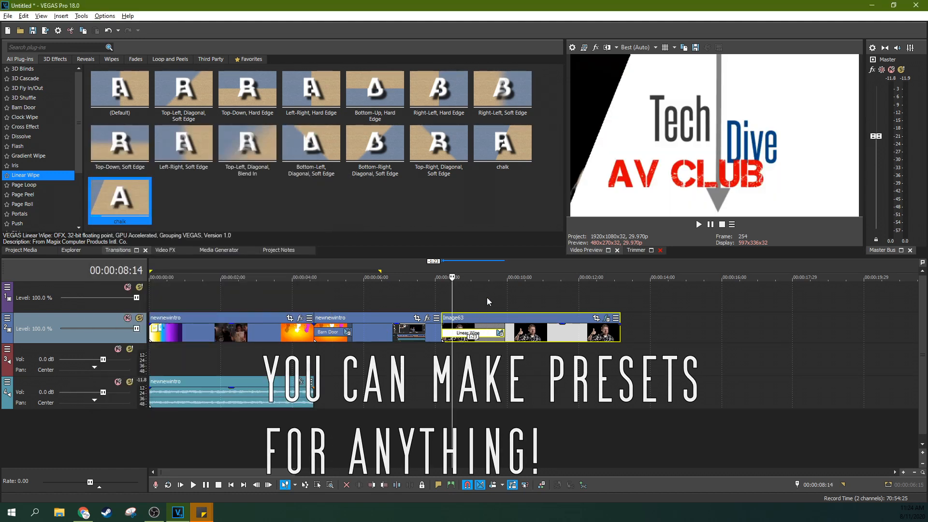
# Remove the Linear Wipe transition from the overlap and check the plain crossfade at 00:00:09:05 and 00:00:08:18.
pyautogui.click(500, 334)
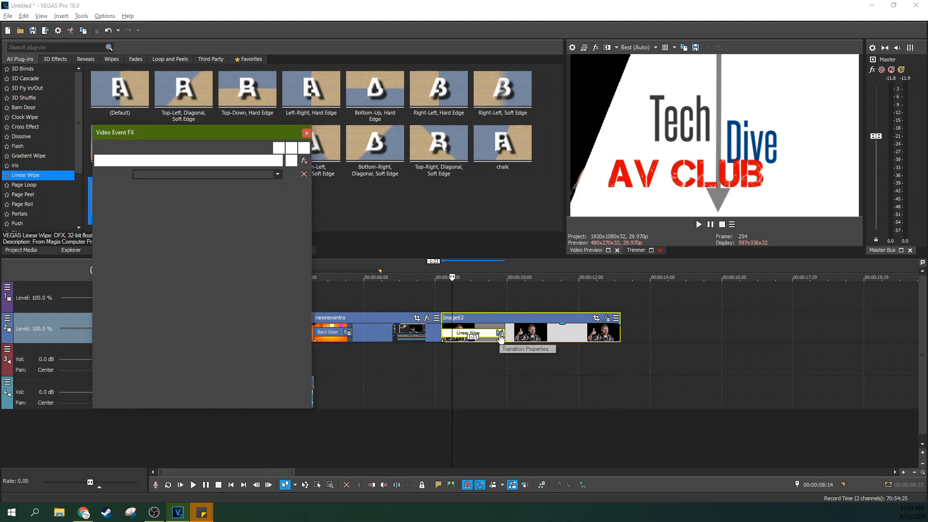
pyautogui.click(304, 162)
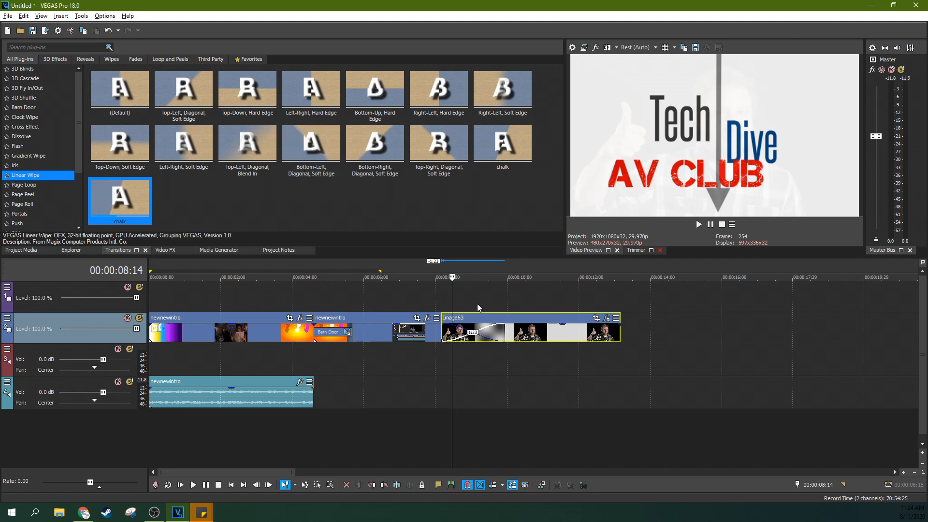
pyautogui.click(477, 304)
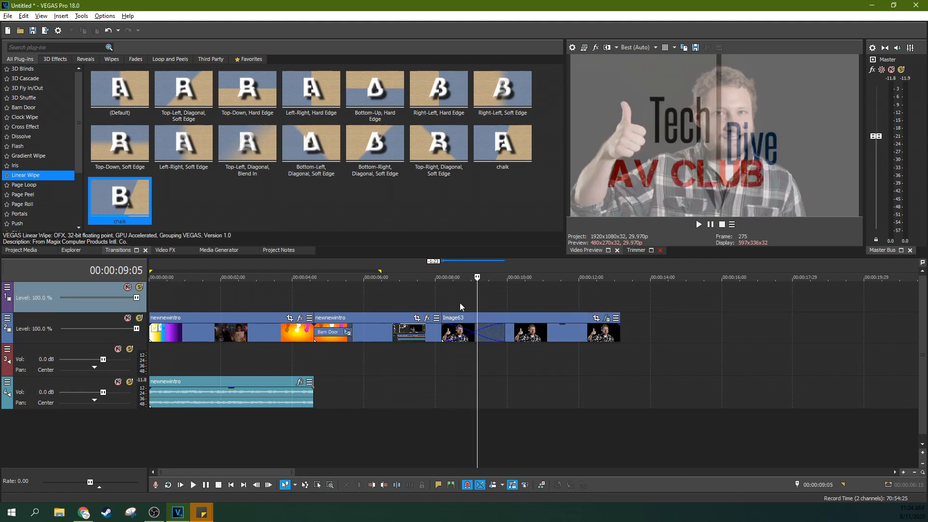
pyautogui.click(457, 303)
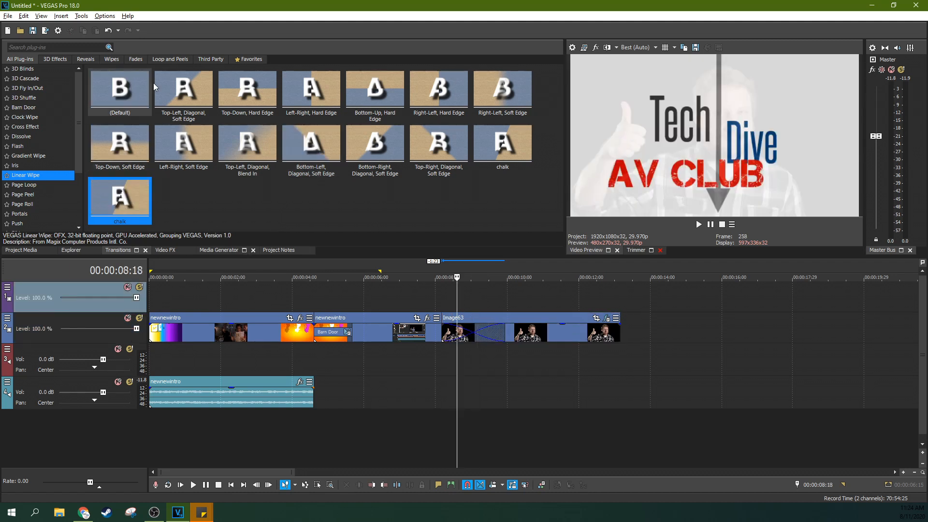
# Apply the TV Simulator effect with the TV Look preset to Image63, preview the crossfade, and close the effect settings.
pyautogui.click(166, 249)
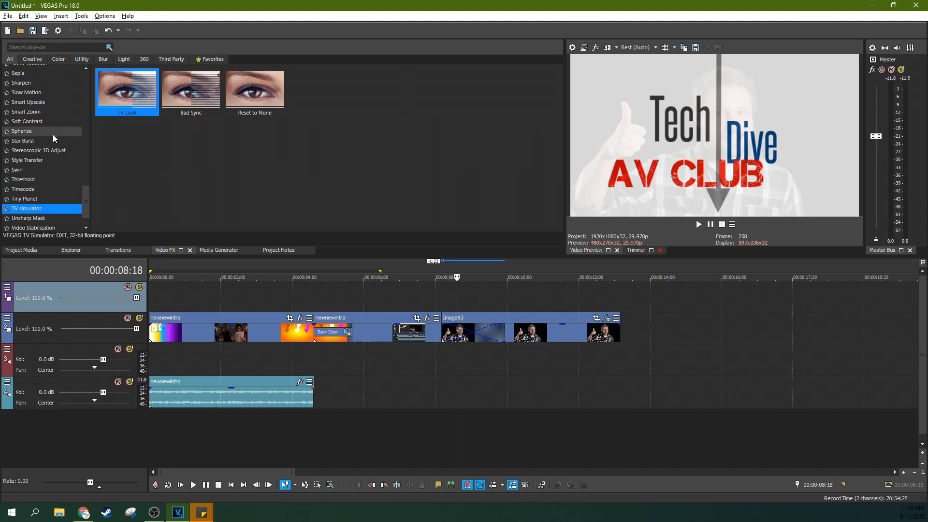
pyautogui.moveTo(147, 101); pyautogui.dragTo(518, 338)
pyautogui.click(410, 303)
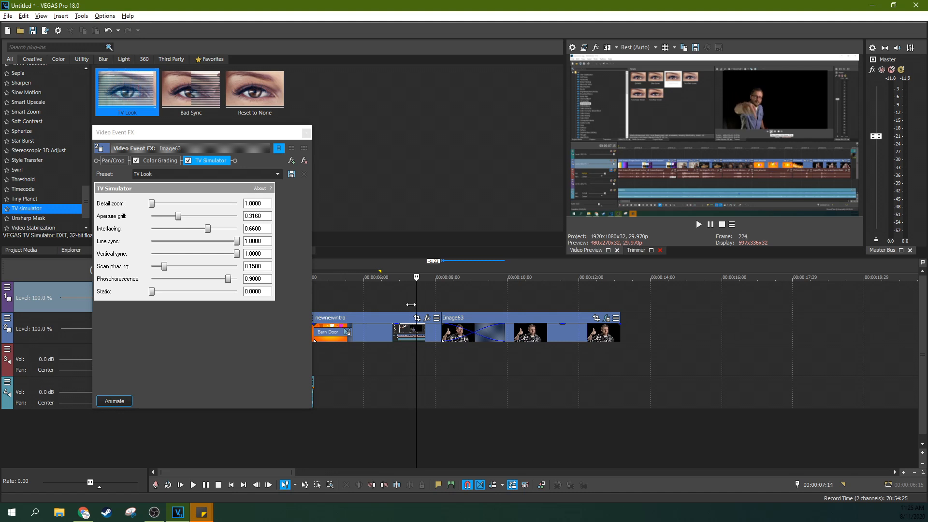
pyautogui.press('Return')
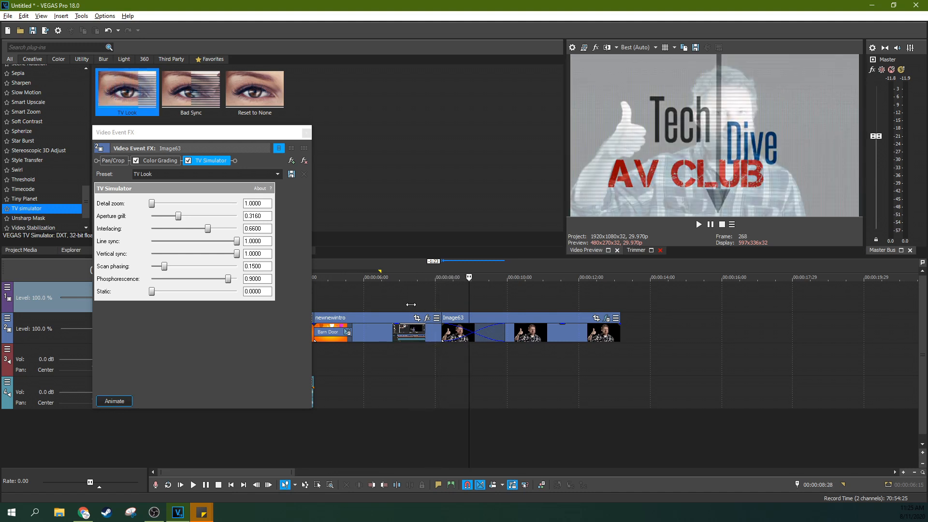
pyautogui.click(307, 133)
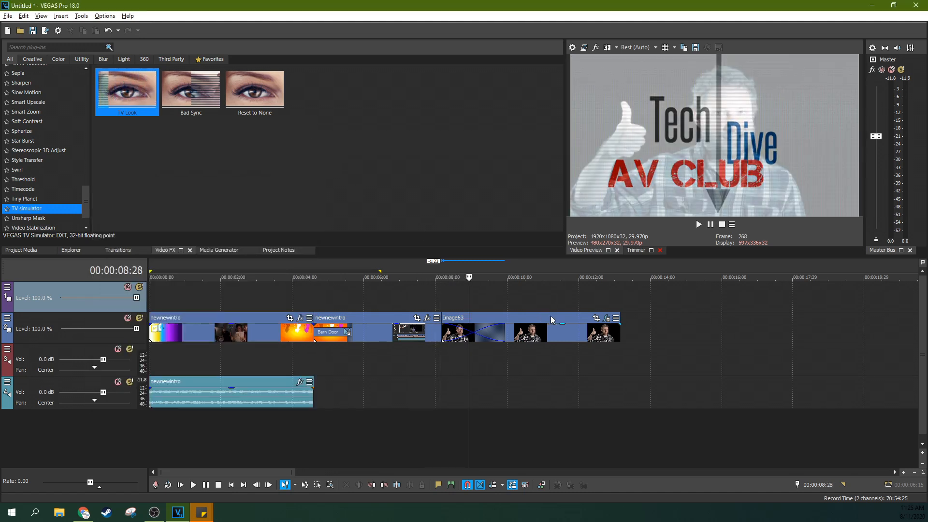
# Remove Color Grading from Image63's effect chain, keeping only TV Simulator, and close the effect settings.
pyautogui.click(607, 318)
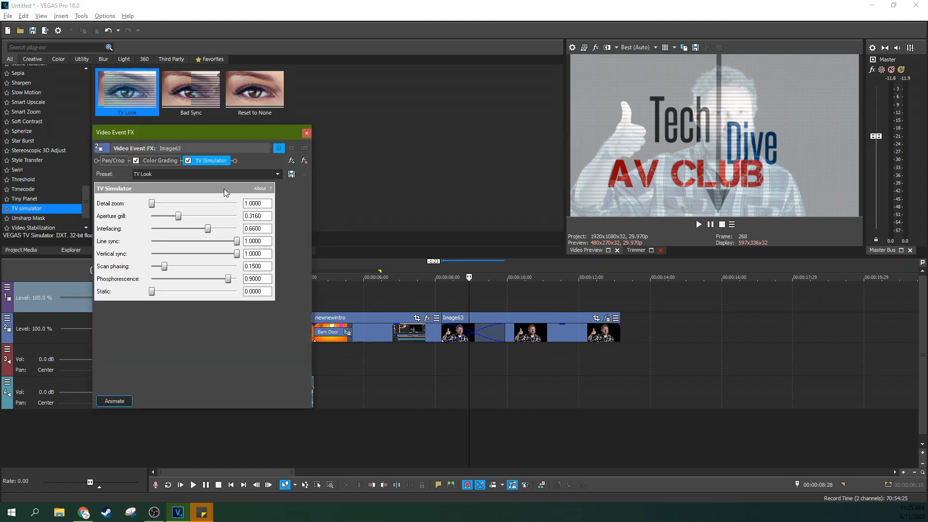
pyautogui.click(154, 159)
pyautogui.click(196, 159)
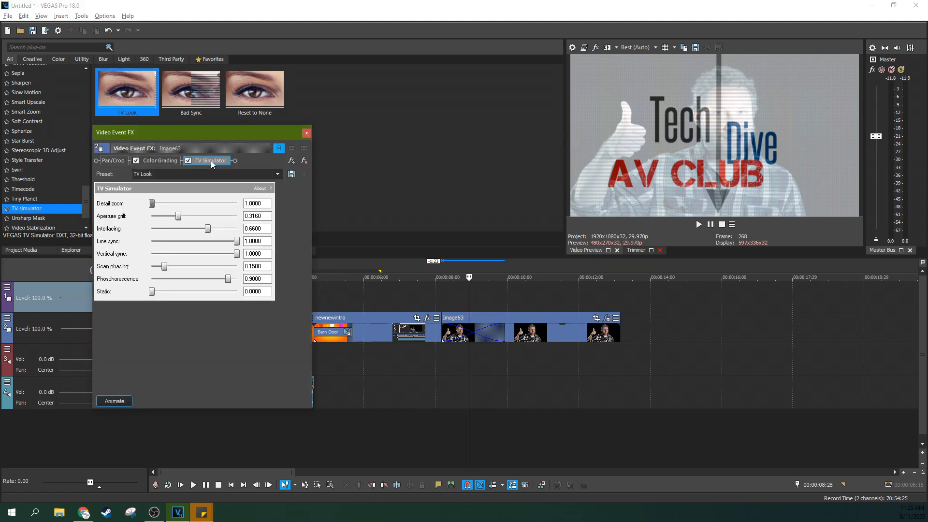
pyautogui.click(168, 161)
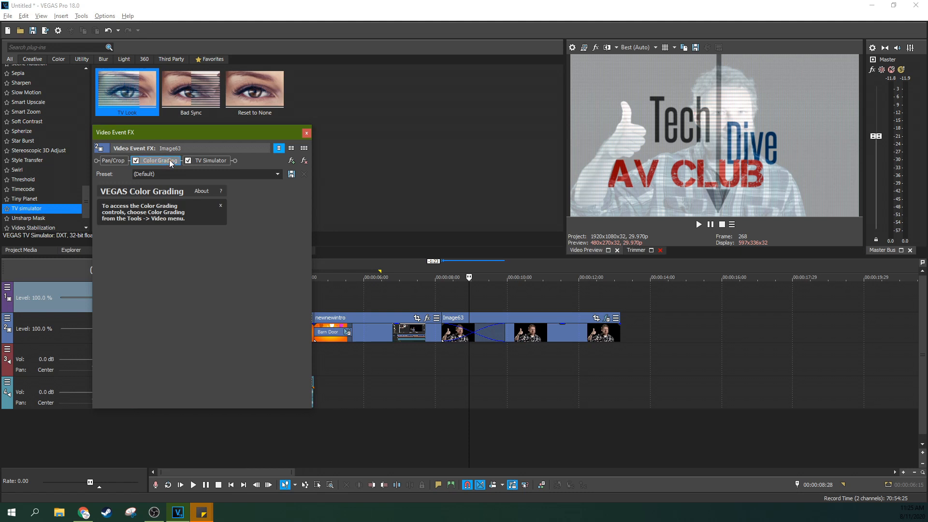
pyautogui.click(302, 161)
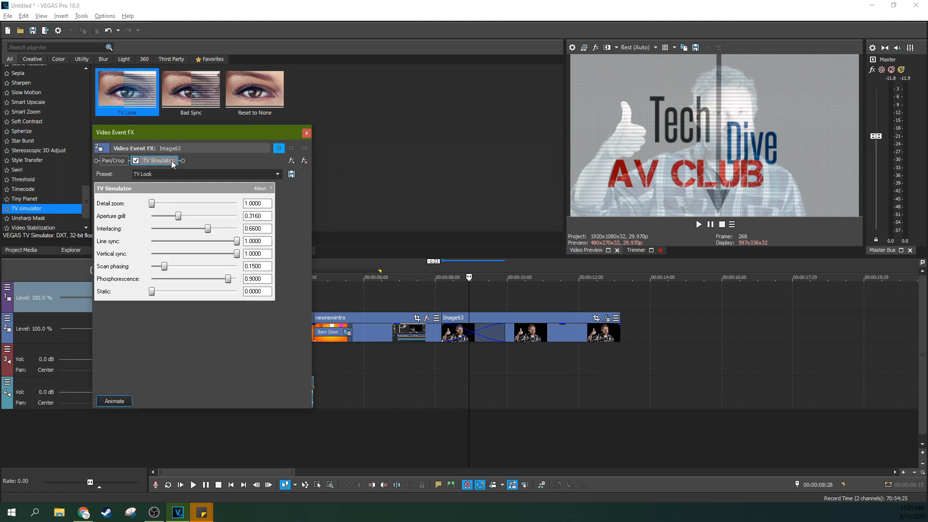
pyautogui.click(305, 133)
# Apply the Star Burst effect with the Simple 4 Point preset to Image63 and preview it at 00:00:09:23.
pyautogui.click(22, 140)
pyautogui.moveTo(191, 90); pyautogui.dragTo(550, 334)
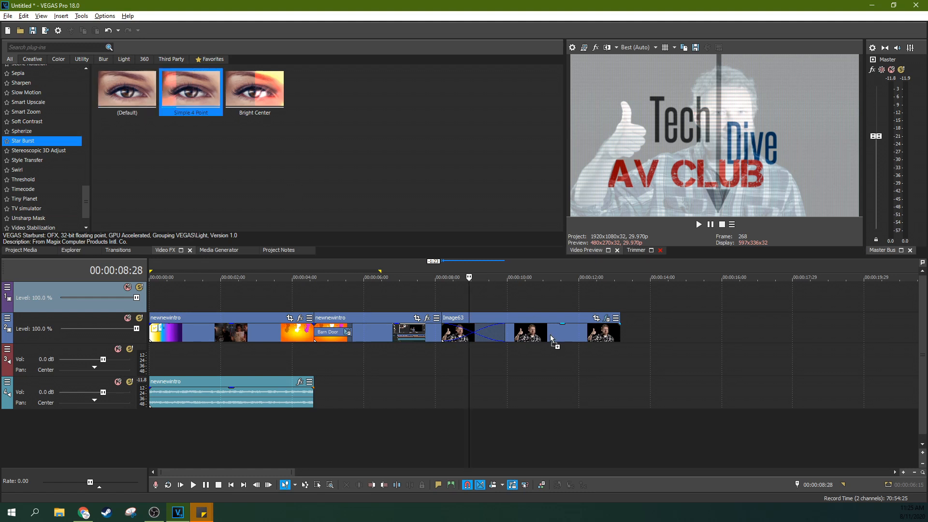
pyautogui.click(535, 312)
pyautogui.click(498, 306)
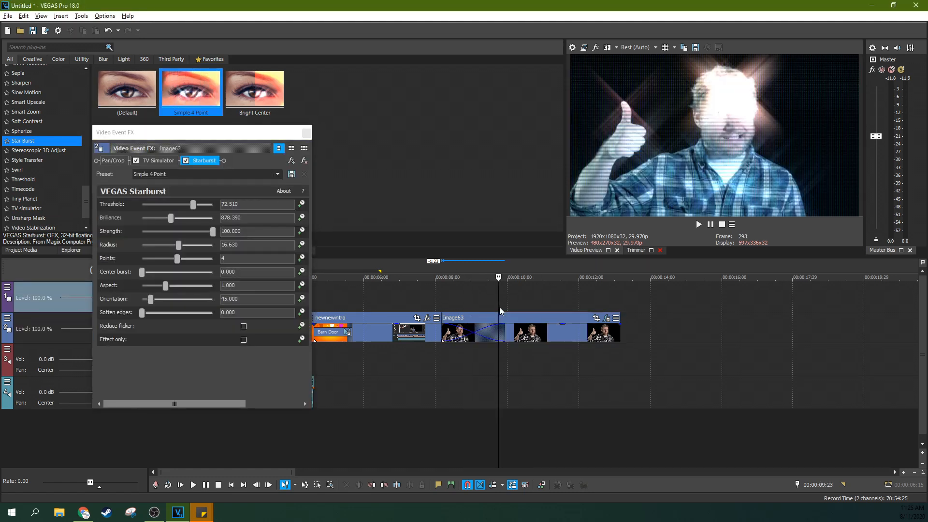
# With the playhead at 00:00:10:16, move Starburst ahead of TV Simulator in Image63's effect chain.
pyautogui.click(526, 304)
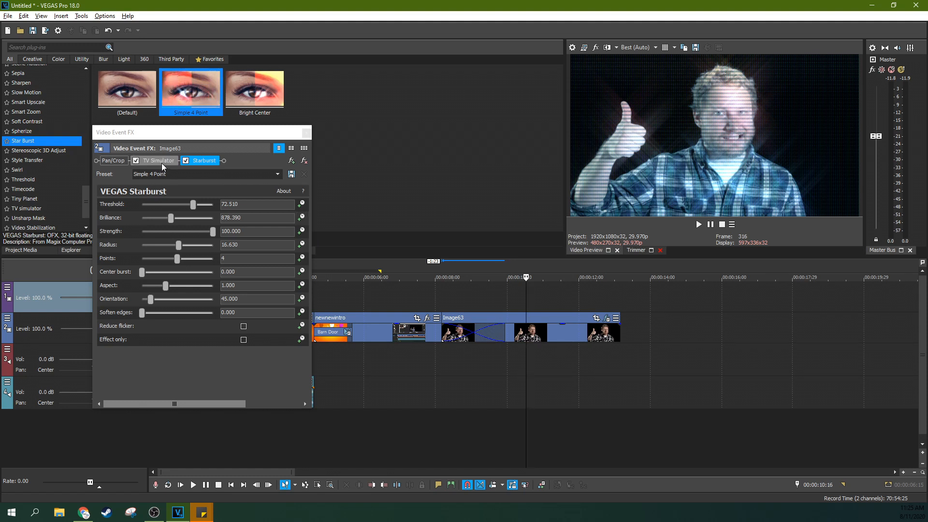
pyautogui.moveTo(203, 160); pyautogui.dragTo(144, 163)
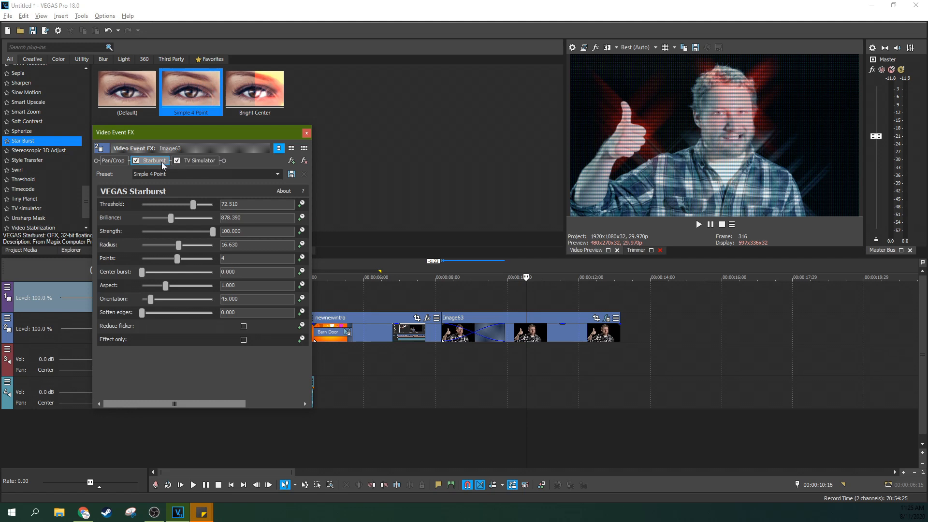
pyautogui.moveTo(148, 160)
pyautogui.mouseDown()
pyautogui.moveTo(141, 161)
pyautogui.moveTo(150, 159)
pyautogui.mouseUp()
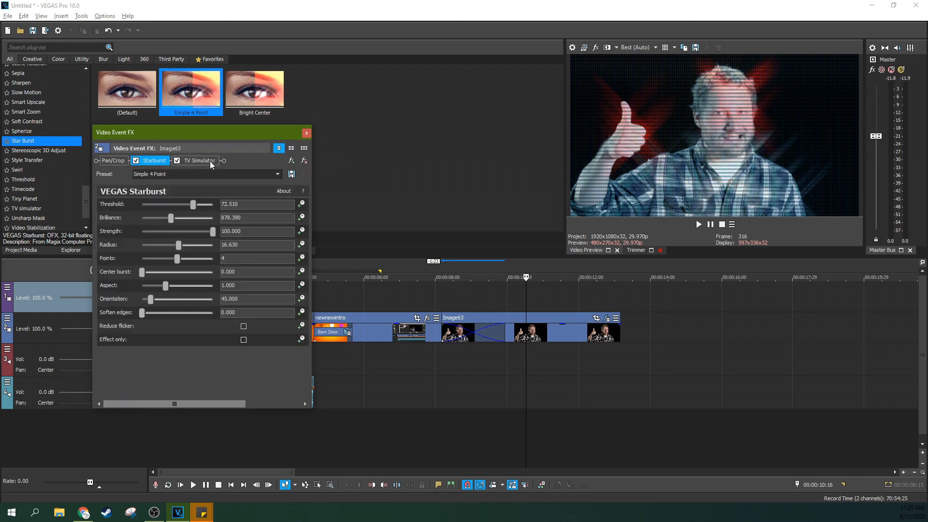
# Remove Starburst and TV Simulator from Image63's effect chain and close the effect settings.
pyautogui.click(304, 161)
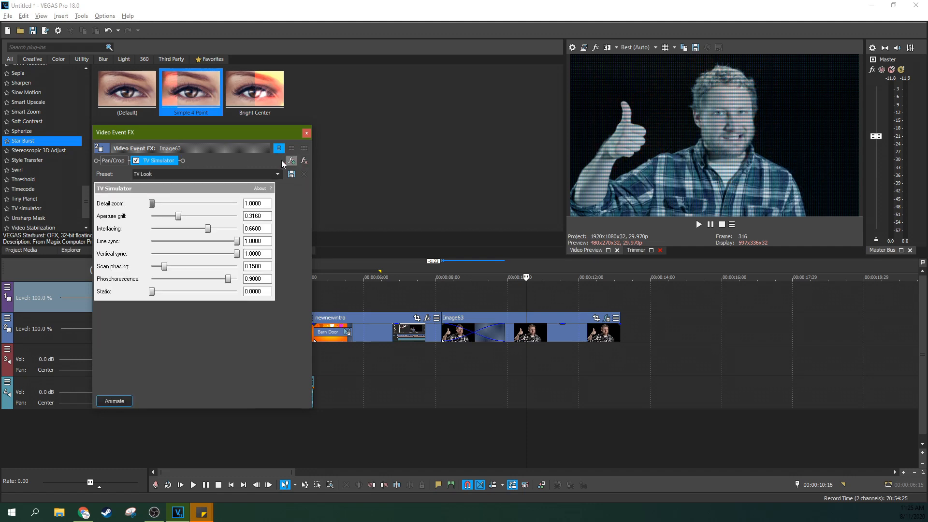
pyautogui.click(304, 161)
pyautogui.click(307, 134)
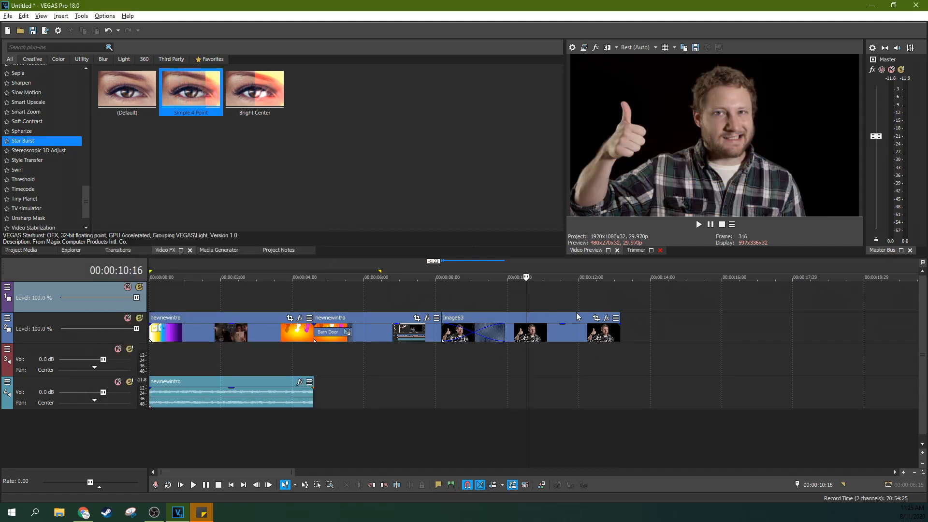
# Apply the Star Burst effect with the Bright Center preset to Image63, and enable animation for its Threshold, set to 71.429.
pyautogui.moveTo(255, 90); pyautogui.dragTo(426, 285)
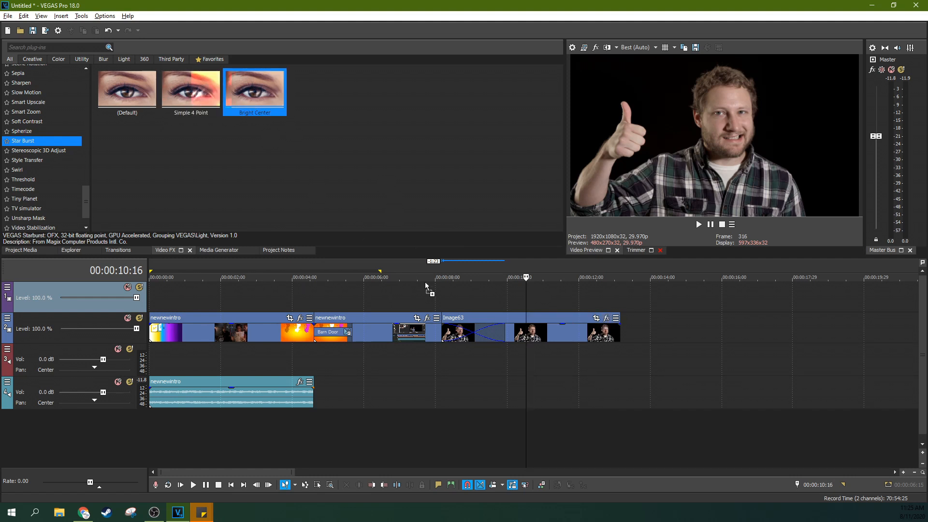
pyautogui.moveTo(567, 340); pyautogui.dragTo(567, 338)
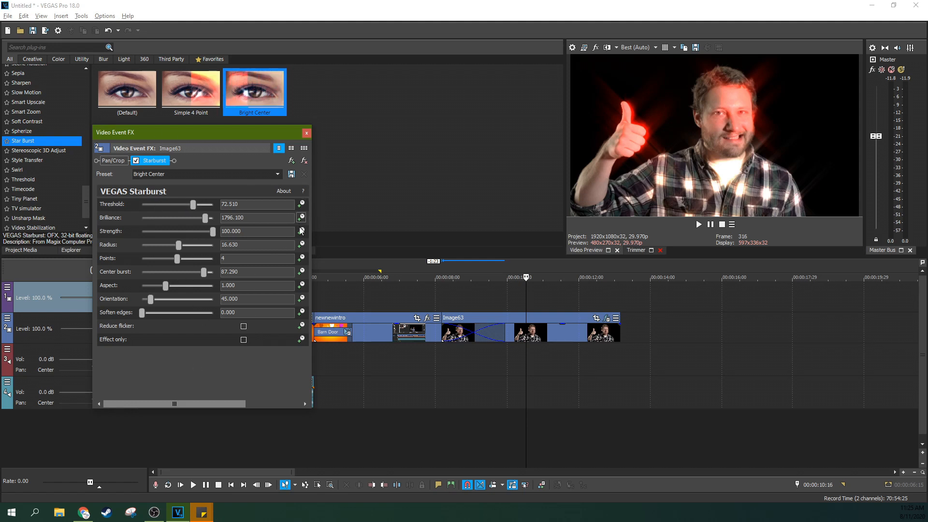
pyautogui.click(301, 203)
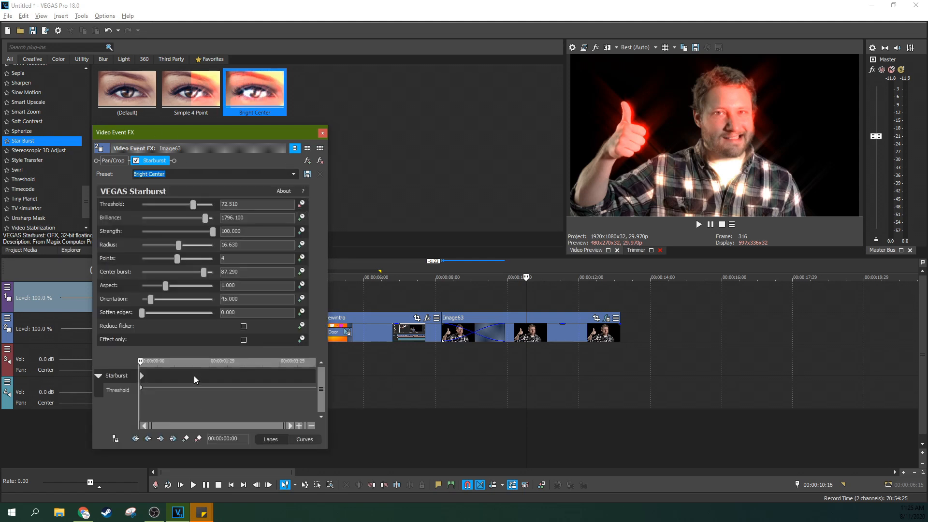
pyautogui.click(210, 381)
pyautogui.click(251, 375)
pyautogui.click(150, 375)
pyautogui.click(141, 376)
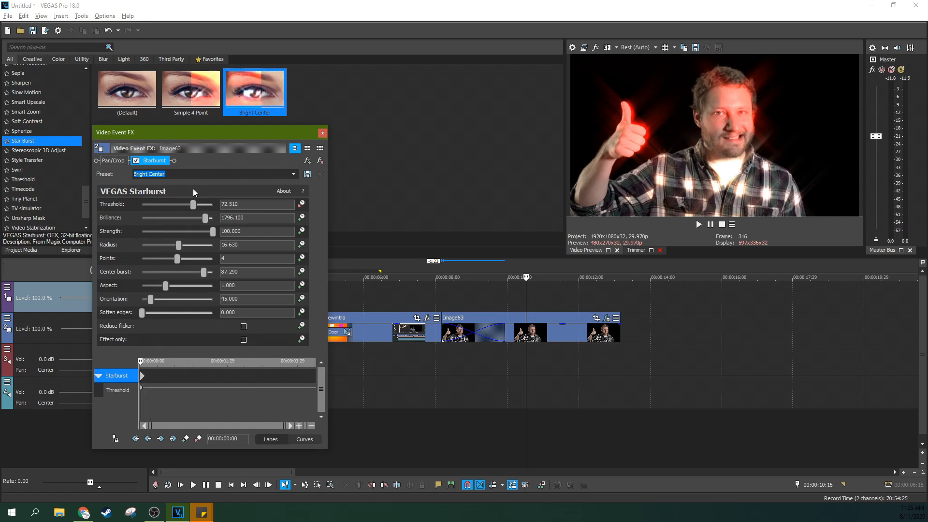
pyautogui.moveTo(192, 205); pyautogui.dragTo(192, 208)
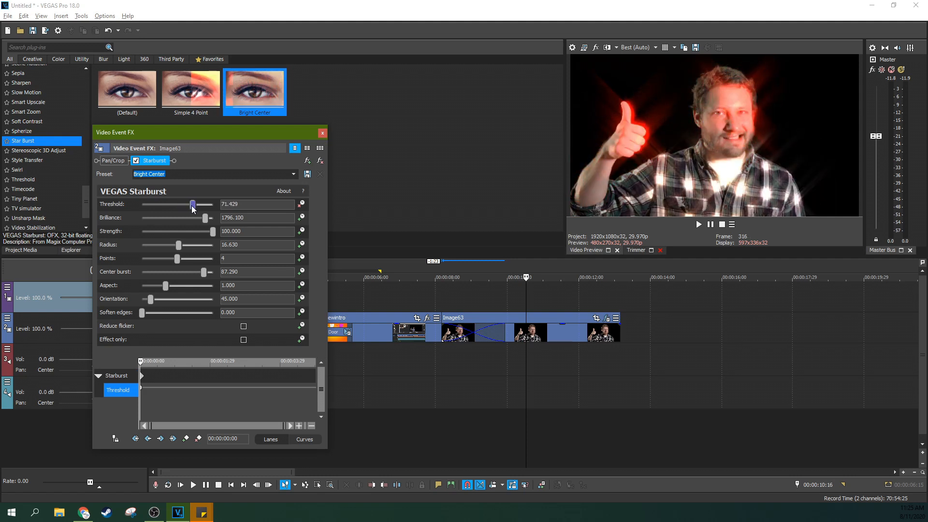
# Toggle Starburst off and on to compare Image63 with and without it, and remove it from the effect chain.
pyautogui.click(137, 160)
pyautogui.click(136, 160)
pyautogui.click(136, 160)
pyautogui.click(136, 161)
pyautogui.click(136, 161)
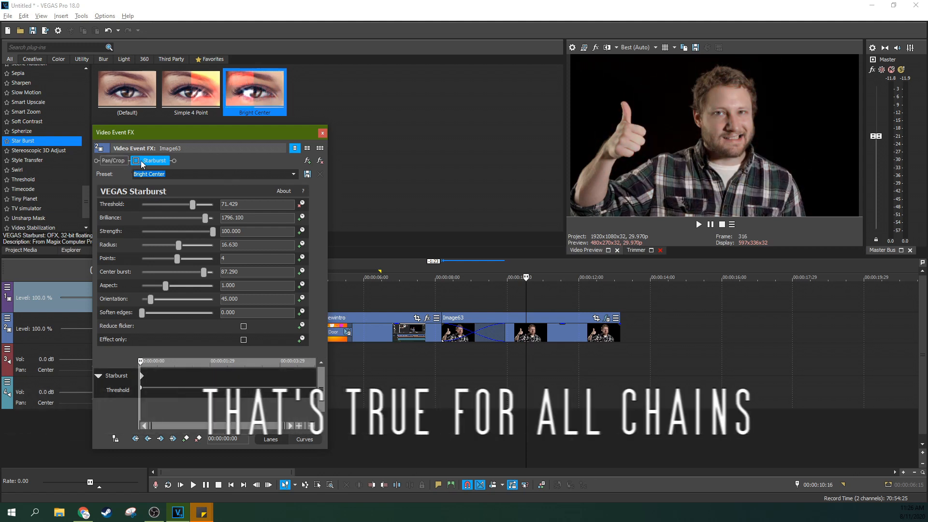
pyautogui.click(136, 161)
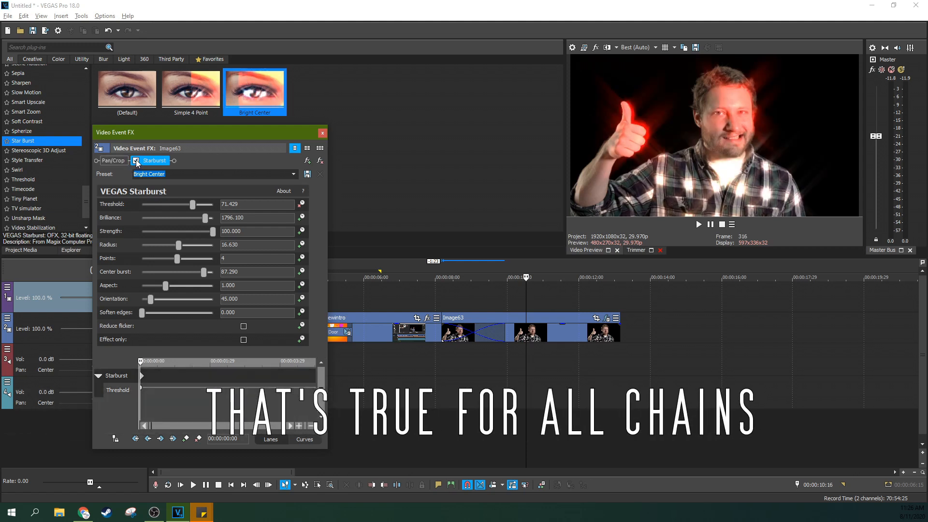
pyautogui.click(136, 159)
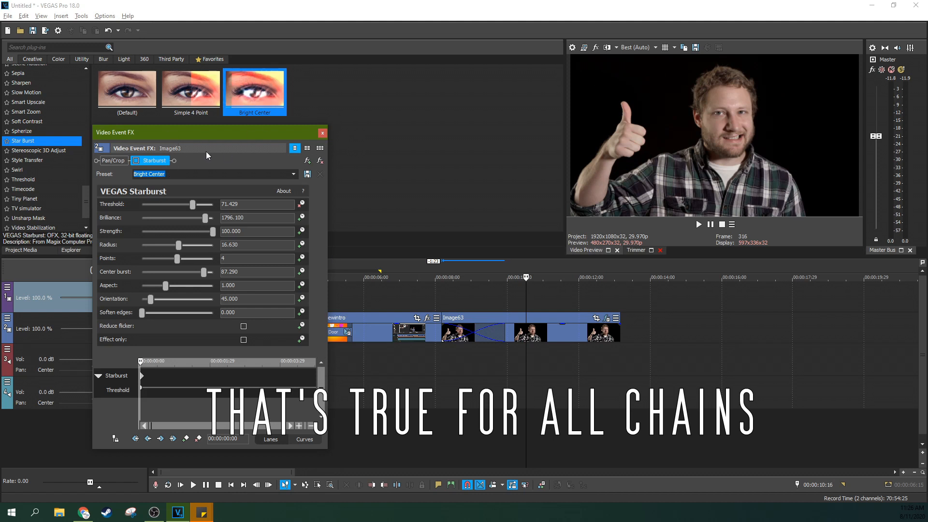
pyautogui.click(135, 161)
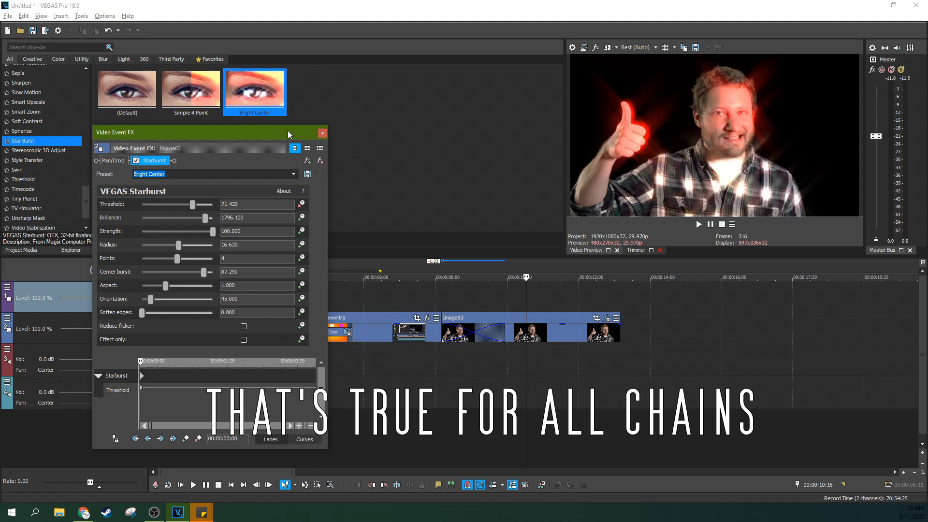
pyautogui.click(319, 160)
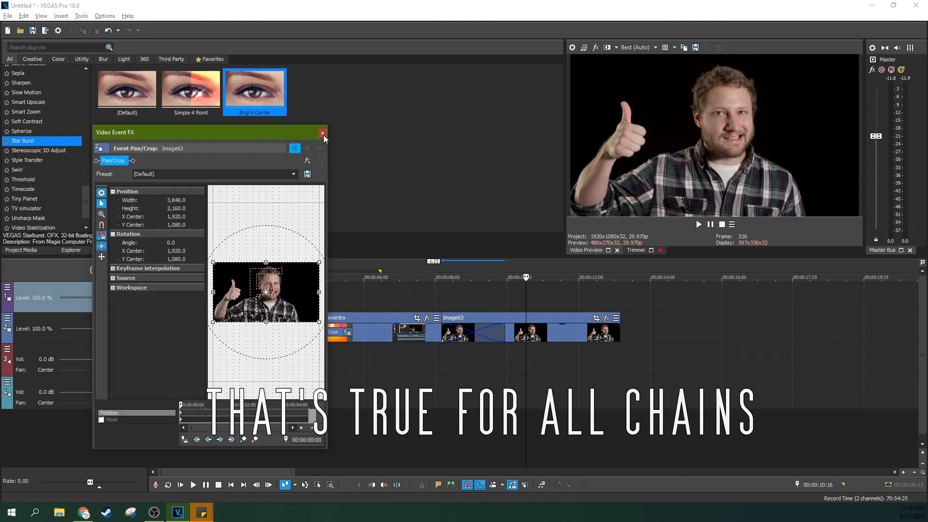
pyautogui.click(323, 134)
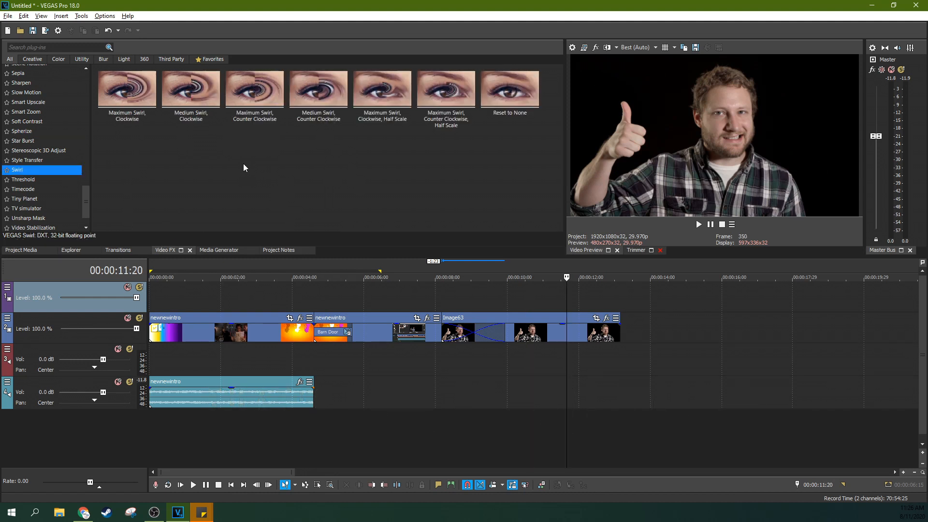
# Apply Swirl with the Maximum Swirl, Counter Clockwise preset to Image63, preview nearby points, and remove it from the event's chain.
pyautogui.moveTo(258, 94); pyautogui.dragTo(530, 339)
pyautogui.click(547, 280)
pyautogui.click(521, 297)
pyautogui.click(416, 297)
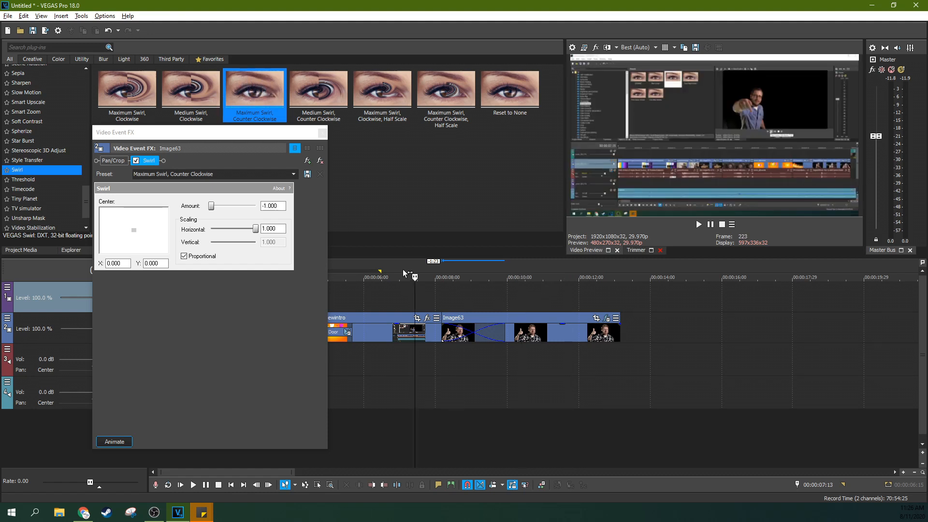
pyautogui.click(321, 161)
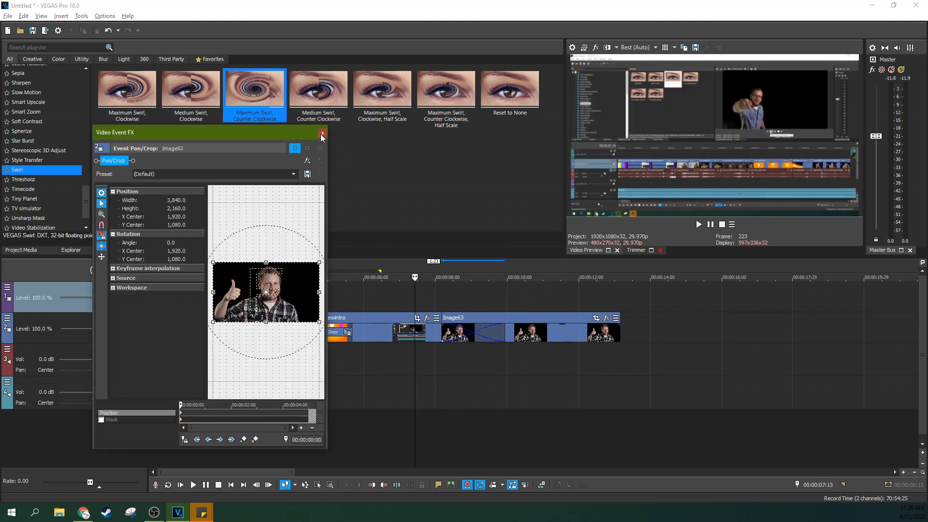
pyautogui.click(321, 132)
# Apply Swirl with the Maximum Swirl, Counter Clockwise preset to all of track 2 and preview it at several points.
pyautogui.moveTo(65, 324); pyautogui.dragTo(65, 325)
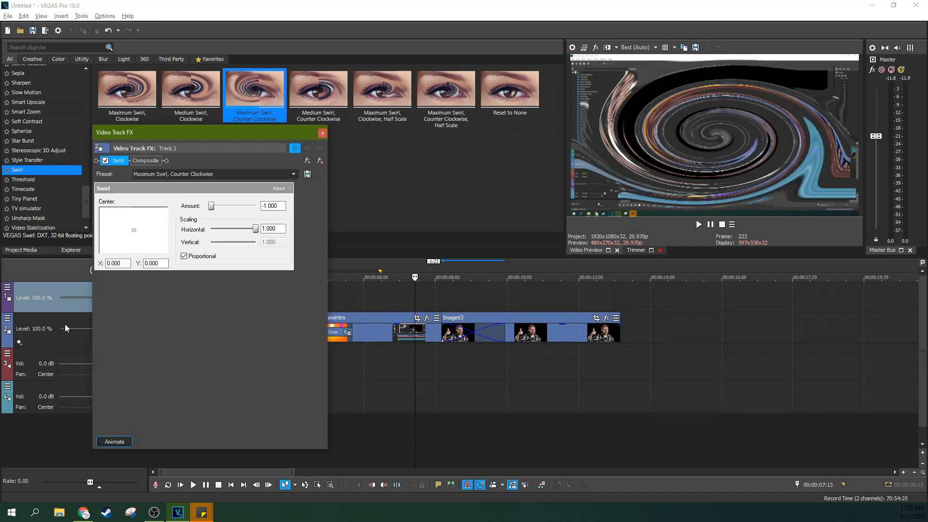
pyautogui.click(322, 133)
pyautogui.click(263, 303)
pyautogui.click(347, 303)
pyautogui.click(468, 303)
pyautogui.click(533, 317)
# Move Image63 up to track 1, starting shortly after the 00:00:02:00 mark, and preview the timeline at 00:00:02:04.
pyautogui.moveTo(530, 312); pyautogui.dragTo(331, 303)
pyautogui.click(286, 301)
pyautogui.click(262, 306)
pyautogui.click(225, 303)
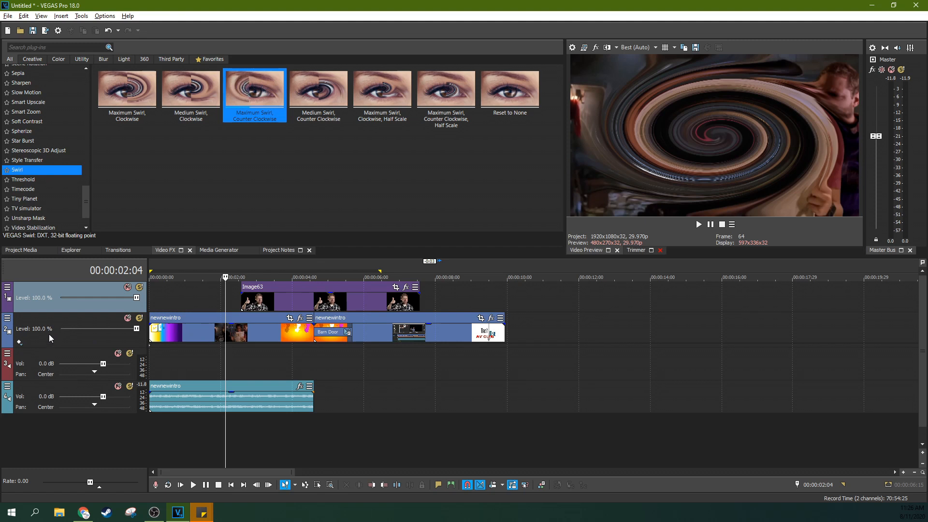
# Open the Track FX of track 2 and remove Swirl from its chain.
pyautogui.click(7, 319)
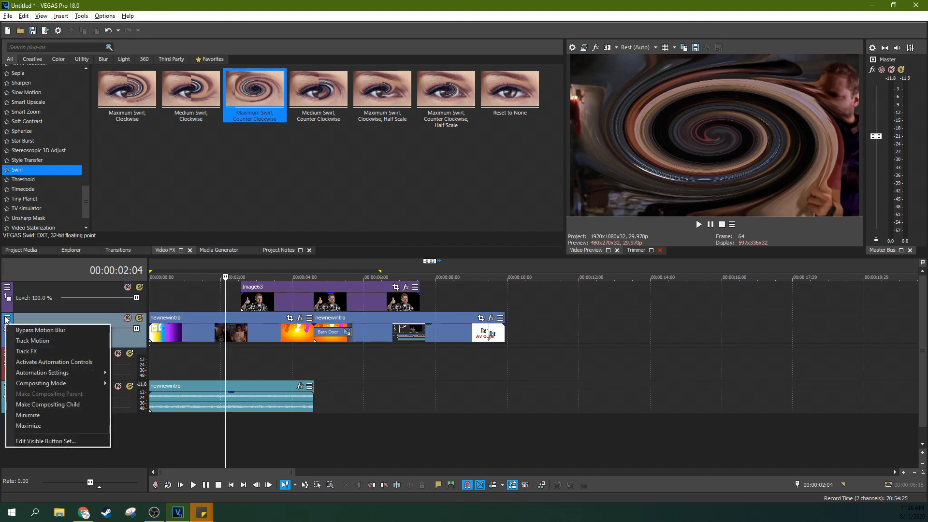
pyautogui.click(41, 351)
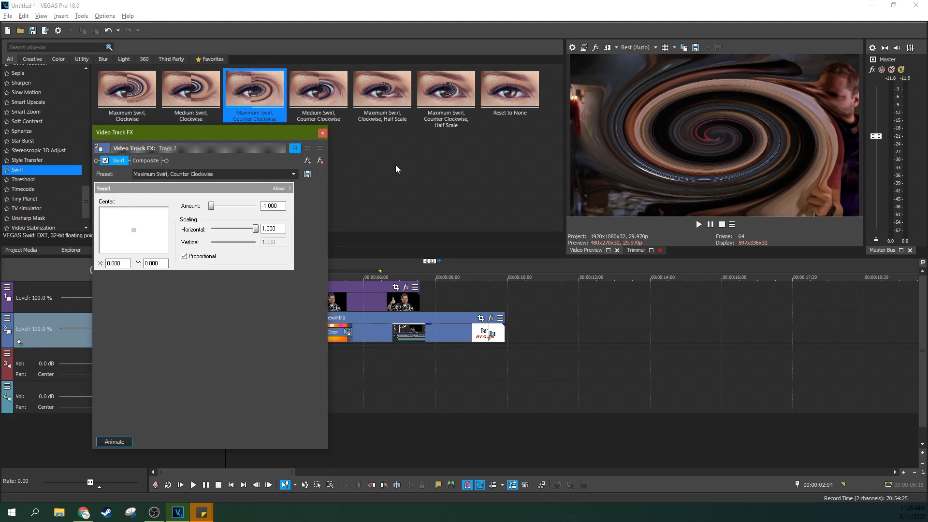
pyautogui.click(319, 160)
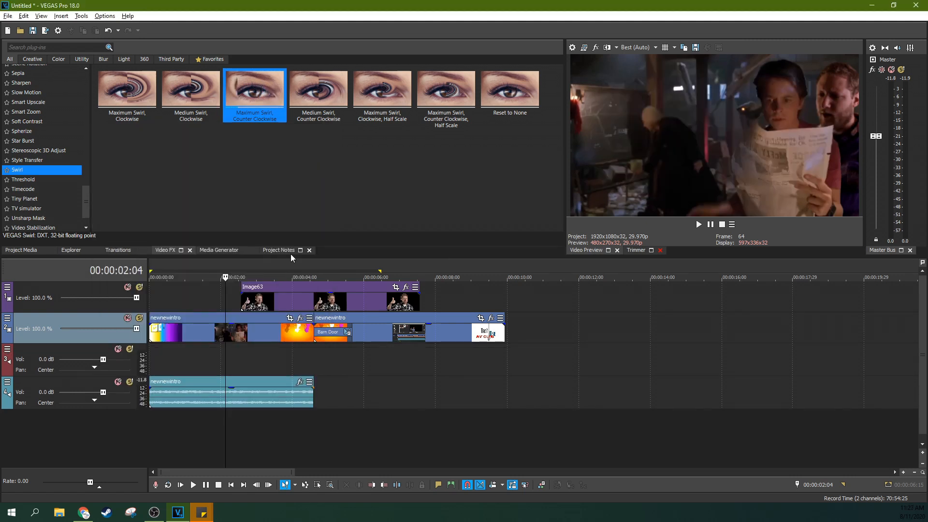
# Apply Swirl with the Maximum Swirl, Counter Clockwise preset to the whole project's video output, and remove it from the output chain.
pyautogui.moveTo(253, 100); pyautogui.dragTo(601, 48)
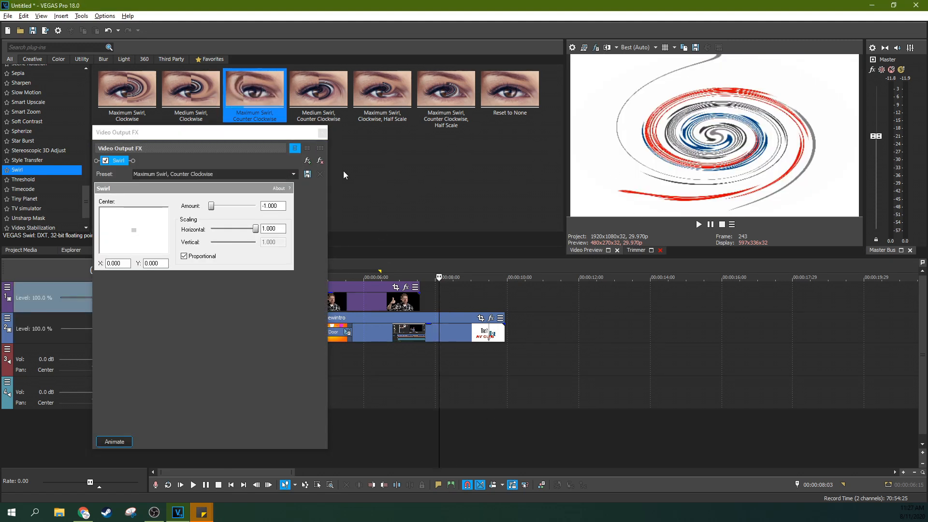
pyautogui.click(319, 161)
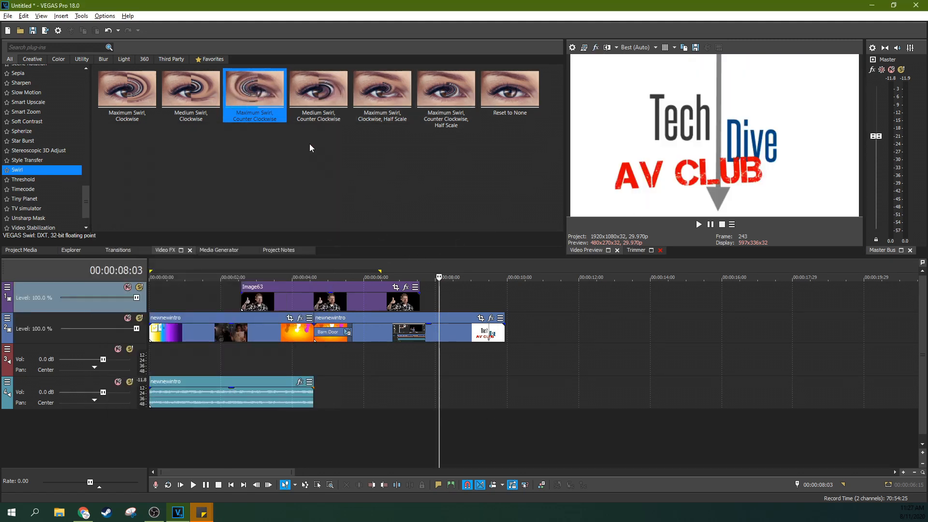
# Split the first newnewintro clip at 00:00:01:07 and 00:00:01:28, and delete the section between the two cuts.
pyautogui.click(171, 295)
pyautogui.click(194, 329)
pyautogui.press('s')
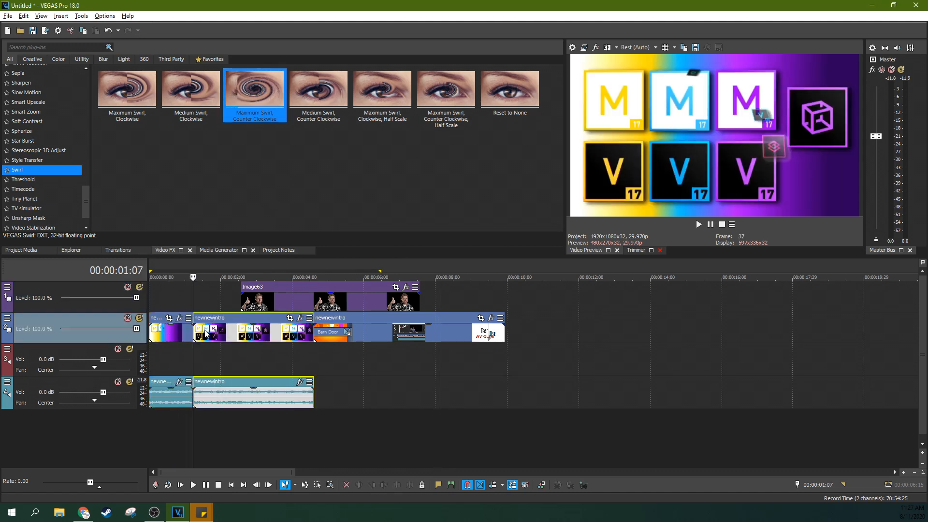
pyautogui.click(218, 337)
pyautogui.press('s')
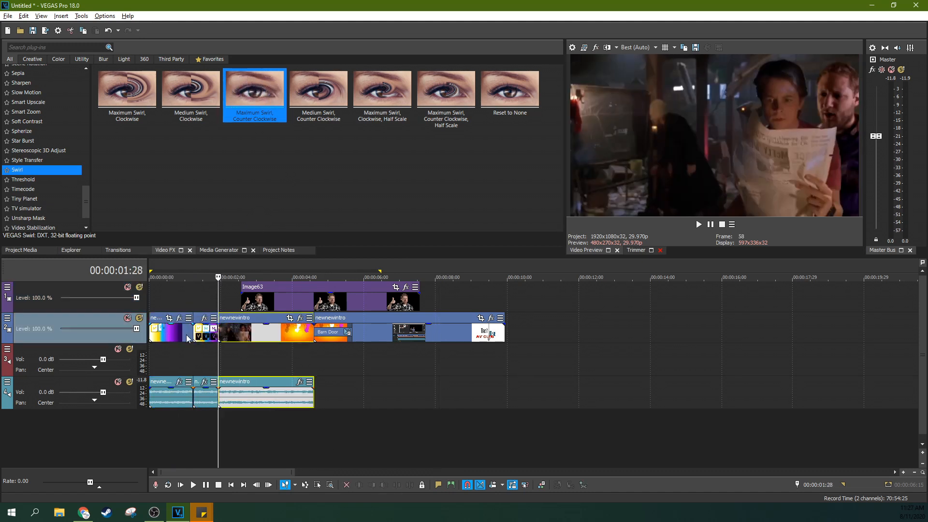
pyautogui.click(208, 331)
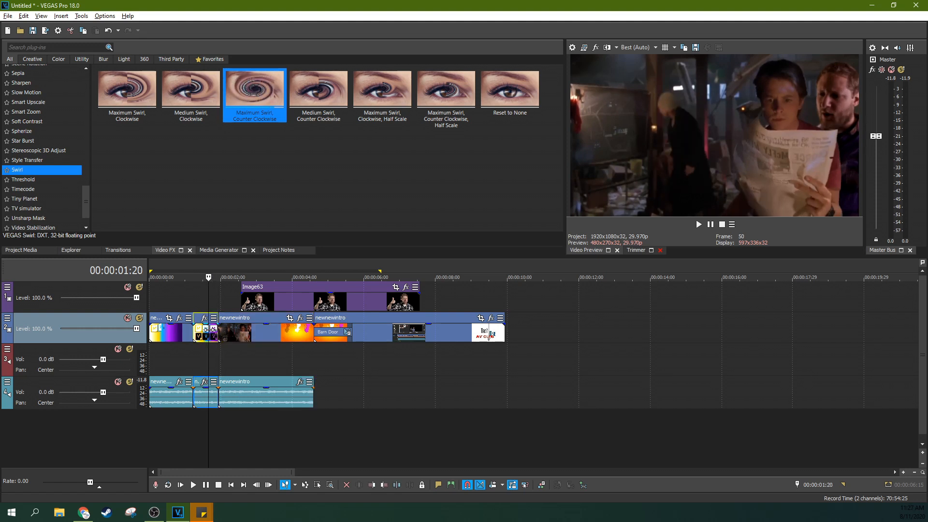
pyautogui.press('Delete')
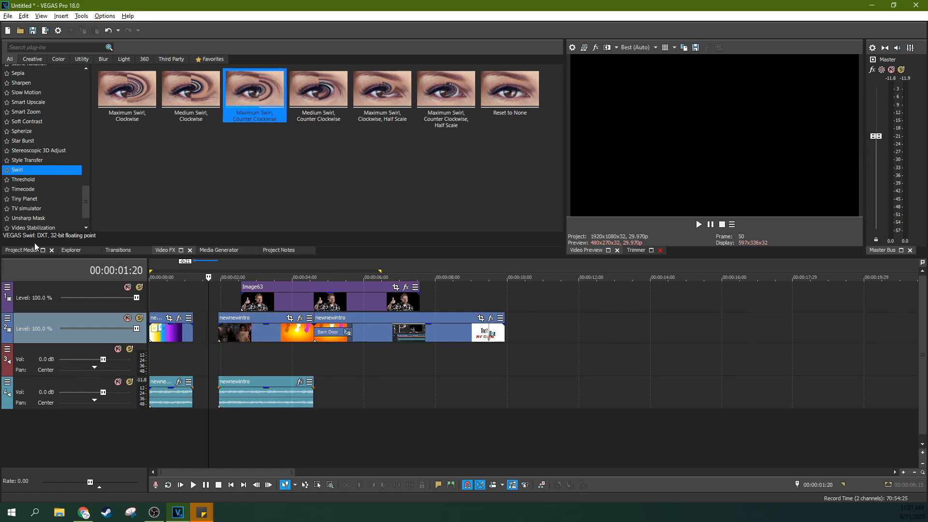
# Add Image63 from the project media to track 2 after the last clip, and shift it closer to that clip.
pyautogui.click(17, 251)
pyautogui.moveTo(146, 99); pyautogui.dragTo(533, 373)
pyautogui.click(546, 333)
pyautogui.click(559, 335)
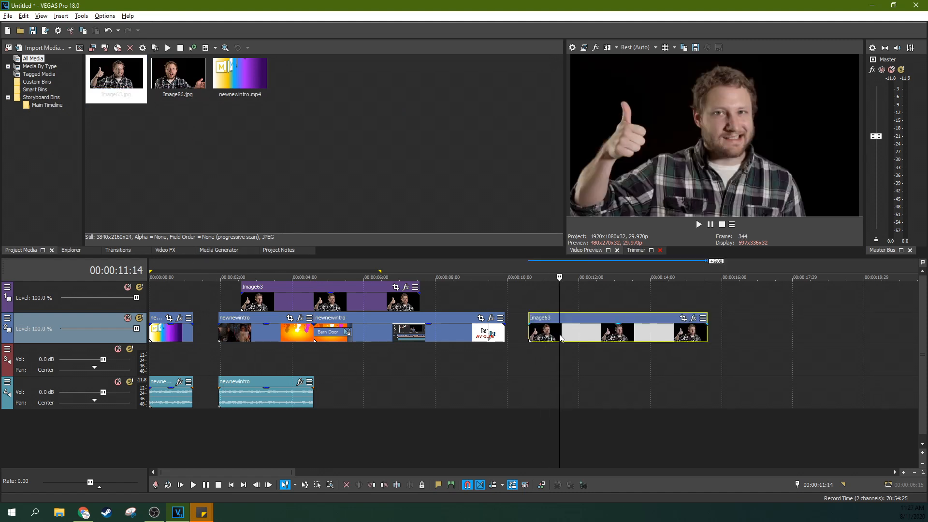
pyautogui.moveTo(596, 331); pyautogui.dragTo(548, 334)
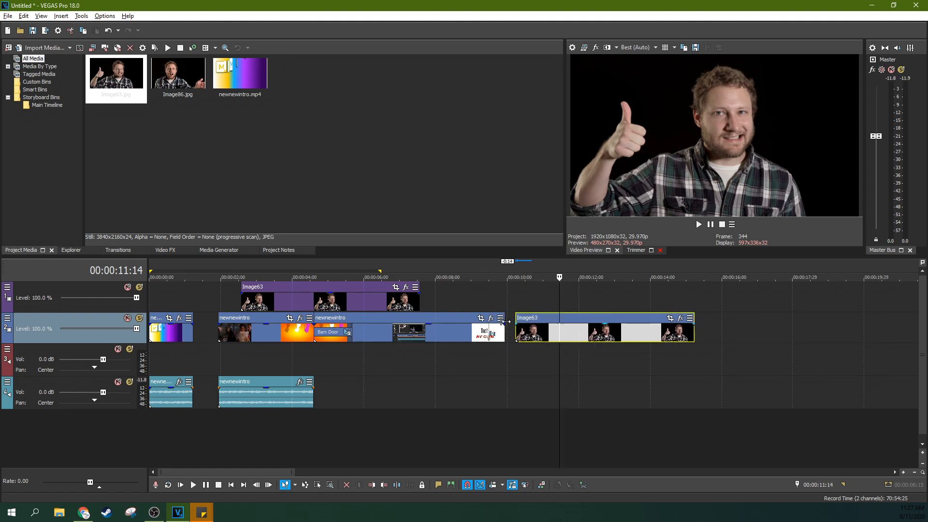
# Try adjusting the start of the second newnewintro audio event on track 4.
pyautogui.click(180, 331)
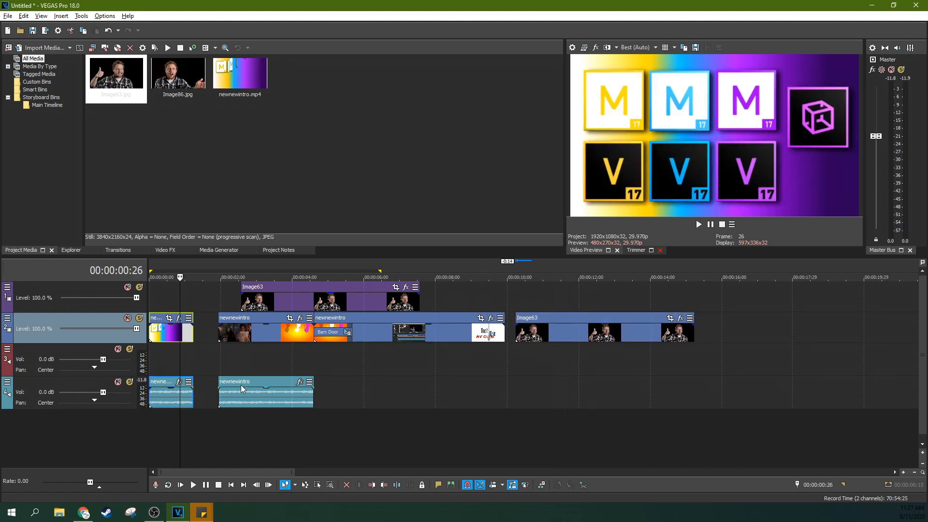
pyautogui.moveTo(220, 388); pyautogui.dragTo(173, 396)
pyautogui.click(235, 401)
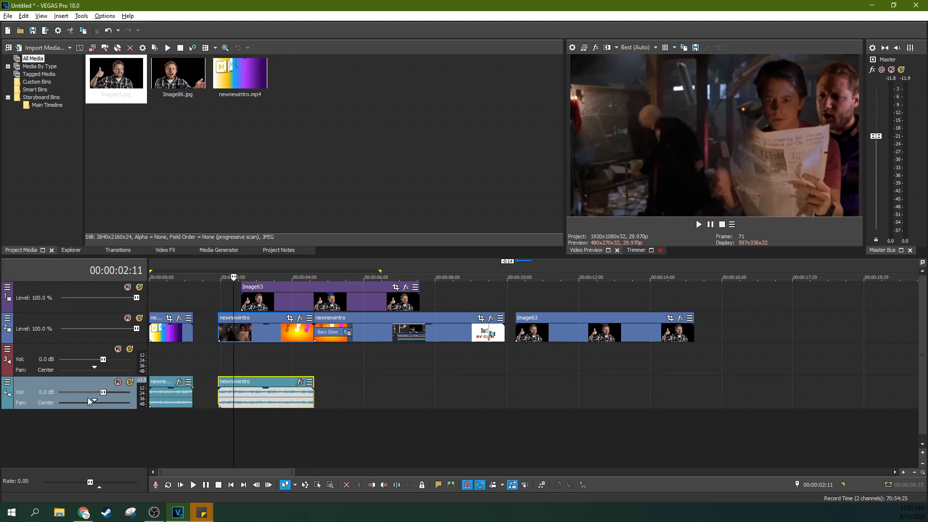
# Try different volume levels on the two audio tracks, and reset both to 0.0 dB.
pyautogui.moveTo(74, 393); pyautogui.dragTo(77, 391)
pyautogui.moveTo(105, 358)
pyautogui.mouseDown()
pyautogui.moveTo(79, 360)
pyautogui.moveTo(103, 361)
pyautogui.mouseUp()
pyautogui.doubleClick(103, 360)
pyautogui.doubleClick(77, 391)
# Add a fade-in to the newnewintro video event that follows the gap on track 2.
pyautogui.moveTo(217, 320); pyautogui.dragTo(284, 338)
pyautogui.click(285, 329)
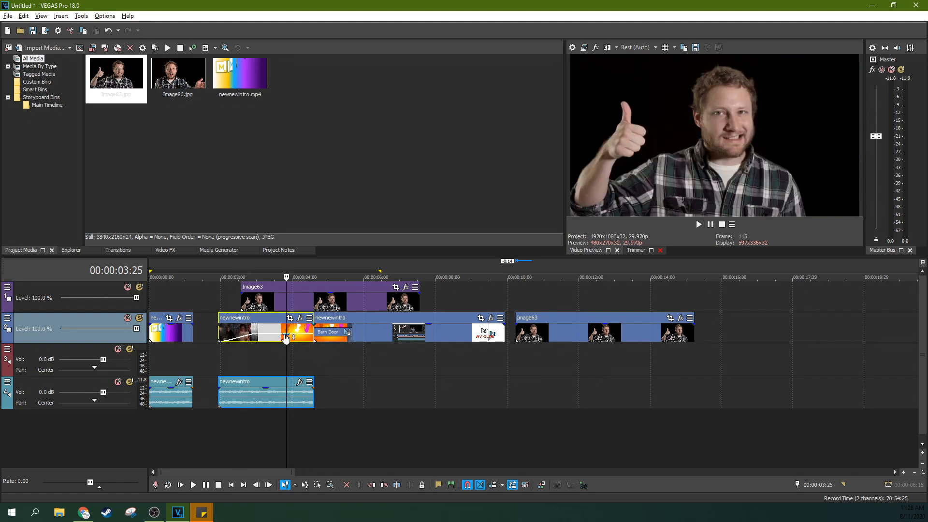
# Try a lower level on track 1 and restore it to 100.0 %, and shift the last Image63 event on track 2 slightly later.
pyautogui.moveTo(325, 293)
pyautogui.mouseDown()
pyautogui.moveTo(332, 303)
pyautogui.moveTo(332, 290)
pyautogui.mouseUp()
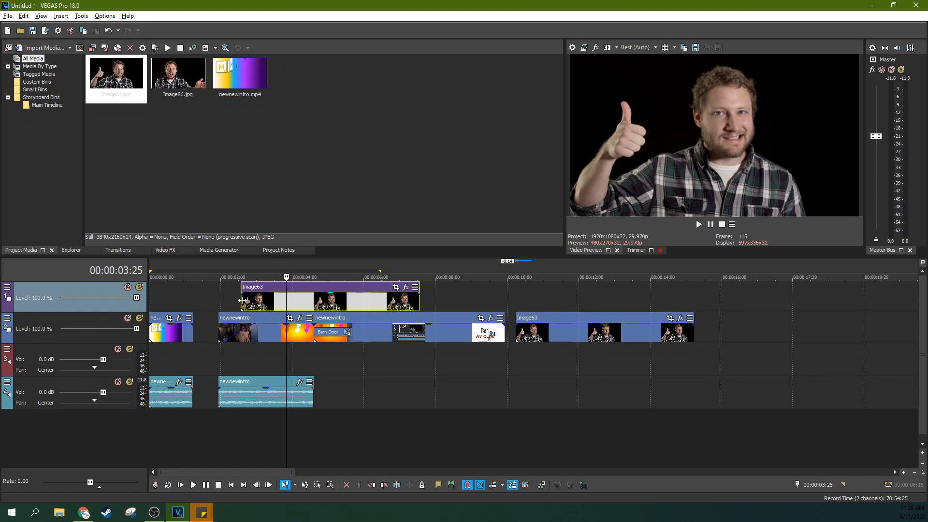
pyautogui.moveTo(135, 298); pyautogui.dragTo(98, 297)
pyautogui.moveTo(541, 313); pyautogui.dragTo(565, 327)
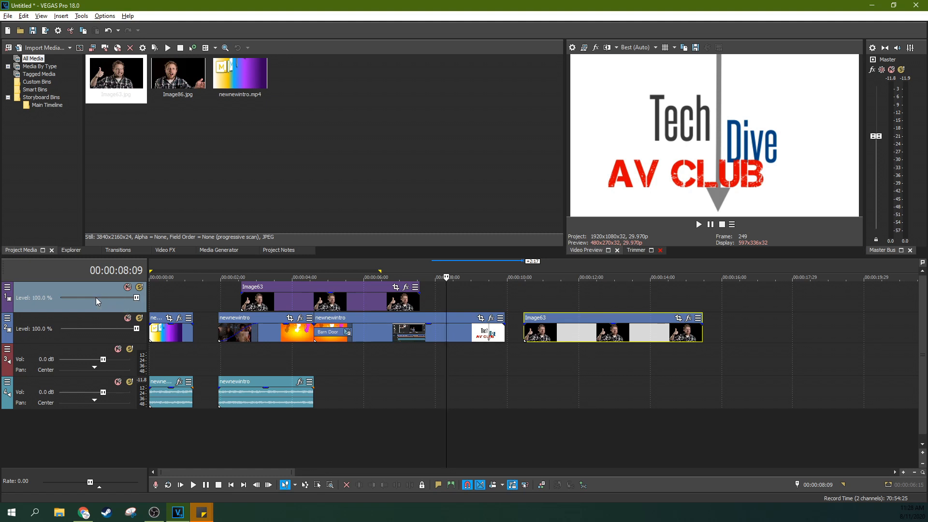
pyautogui.moveTo(102, 297); pyautogui.dragTo(146, 298)
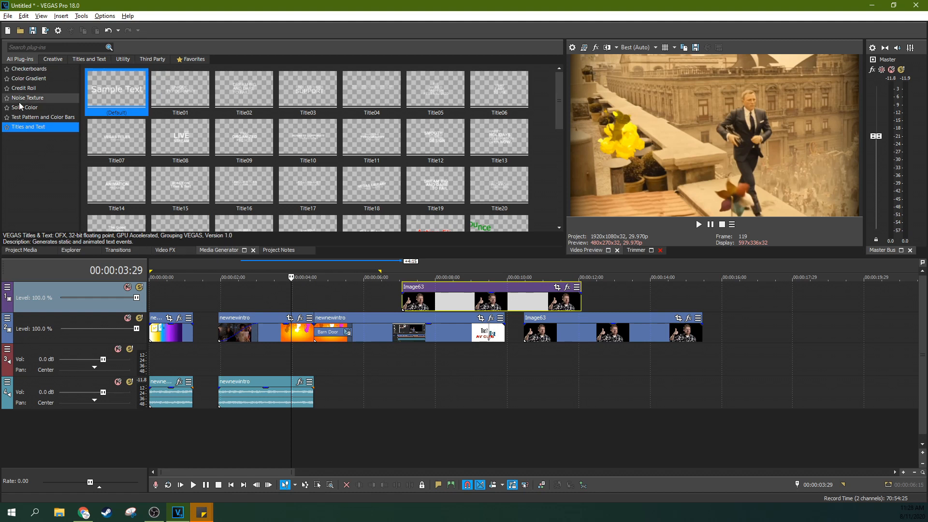
# Add a Titles and Text event with the (Default) preset near the start of track 1, and dismiss its generator settings.
pyautogui.click(45, 45)
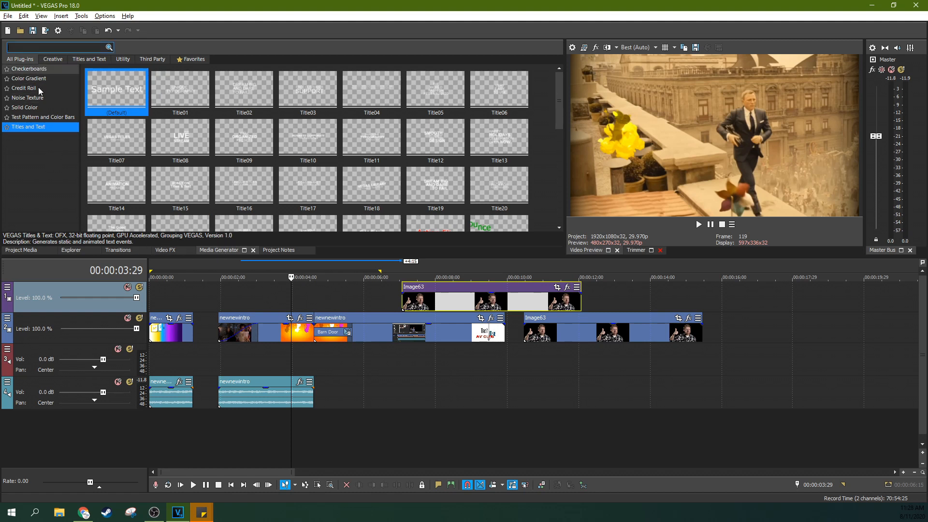
pyautogui.click(88, 60)
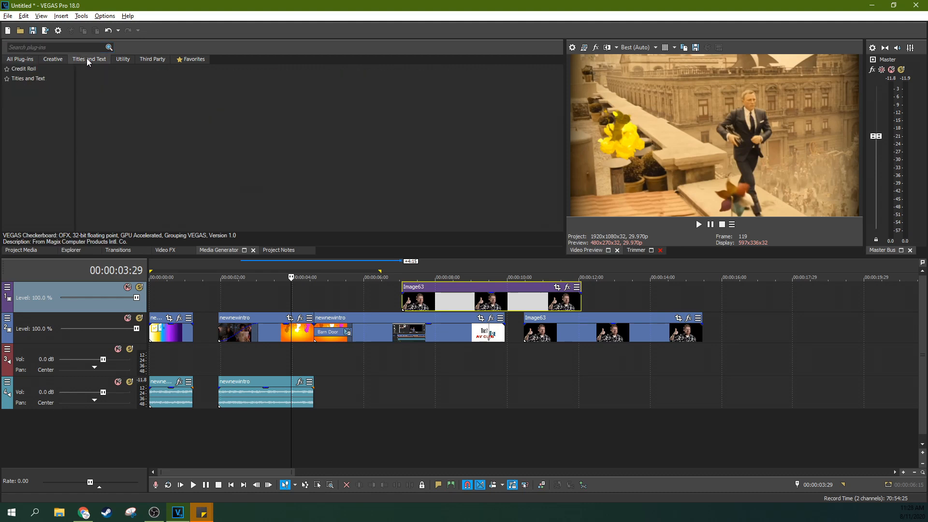
pyautogui.click(118, 60)
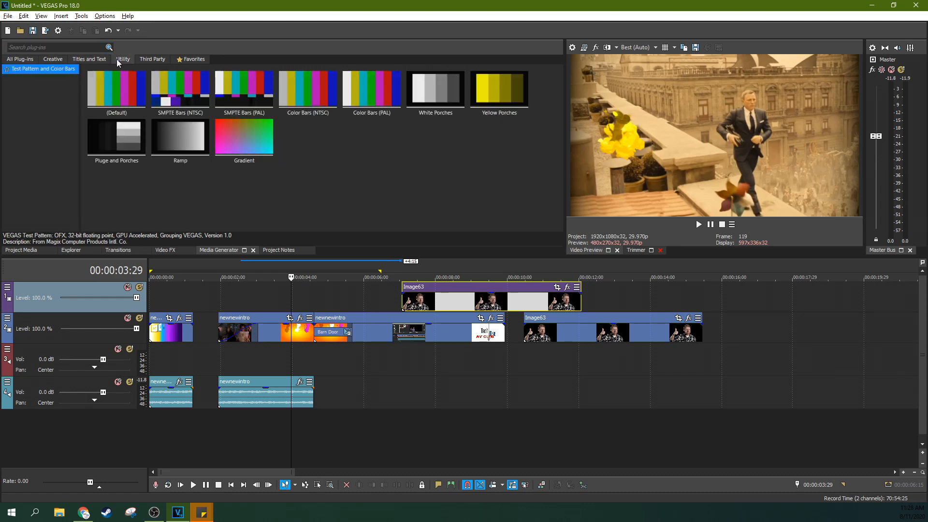
pyautogui.click(28, 61)
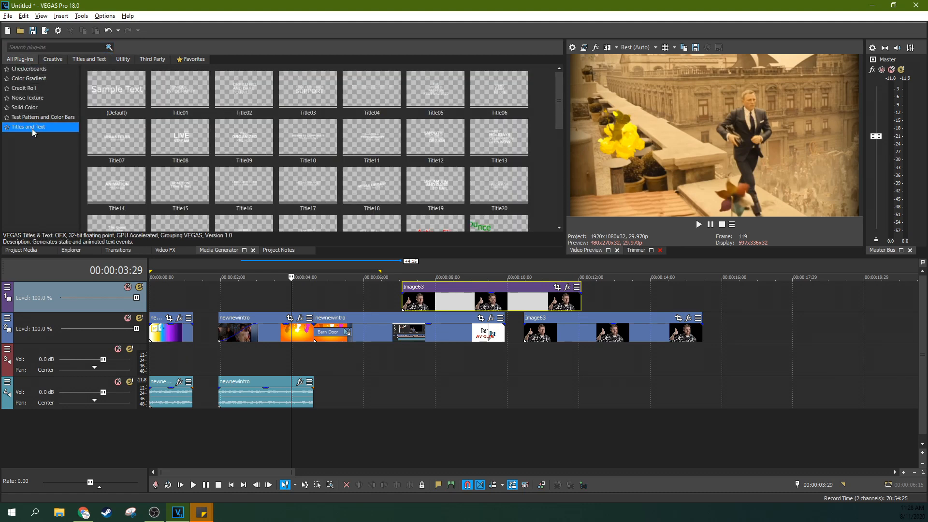
pyautogui.moveTo(141, 265); pyautogui.dragTo(183, 297)
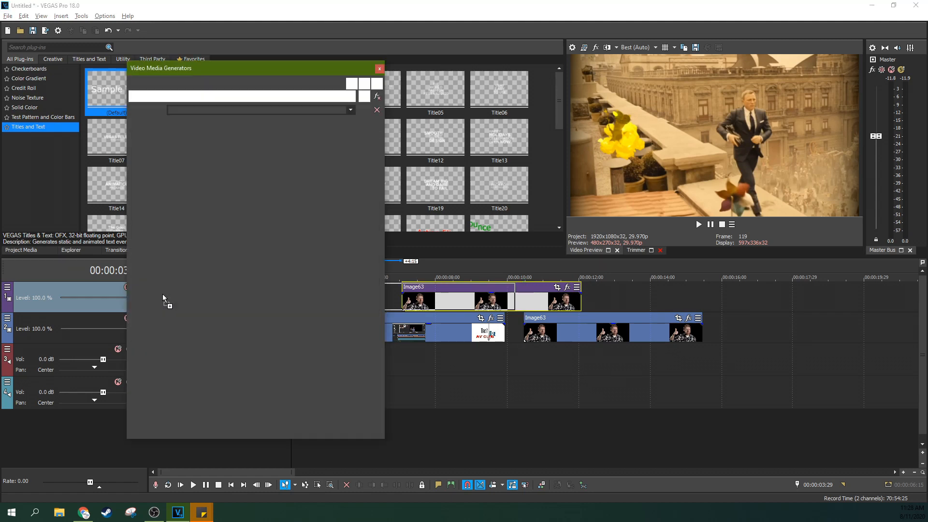
pyautogui.click(380, 71)
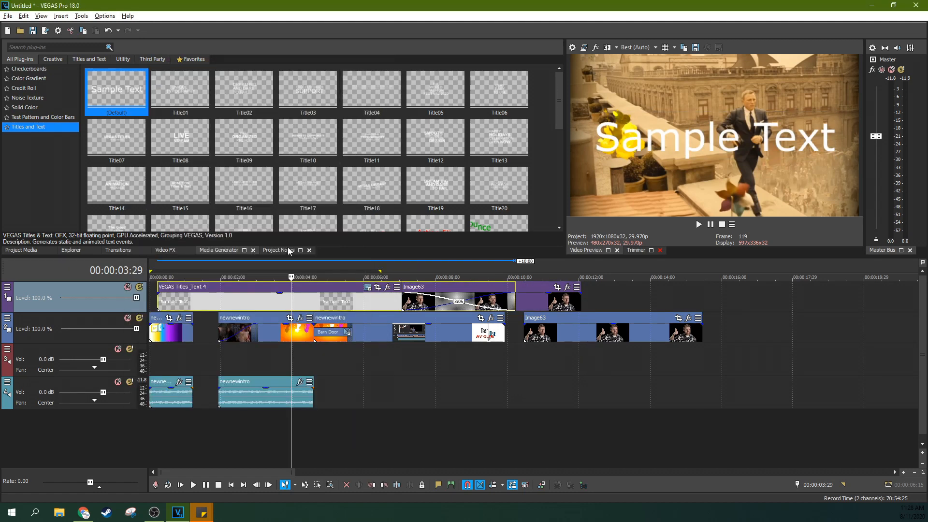
# Insert a new video track above the others, move the title event onto it, and check the text over the clips below.
pyautogui.hotkey('ctrl', 'shift', 'q')
pyautogui.moveTo(248, 332); pyautogui.dragTo(246, 303)
pyautogui.click(275, 301)
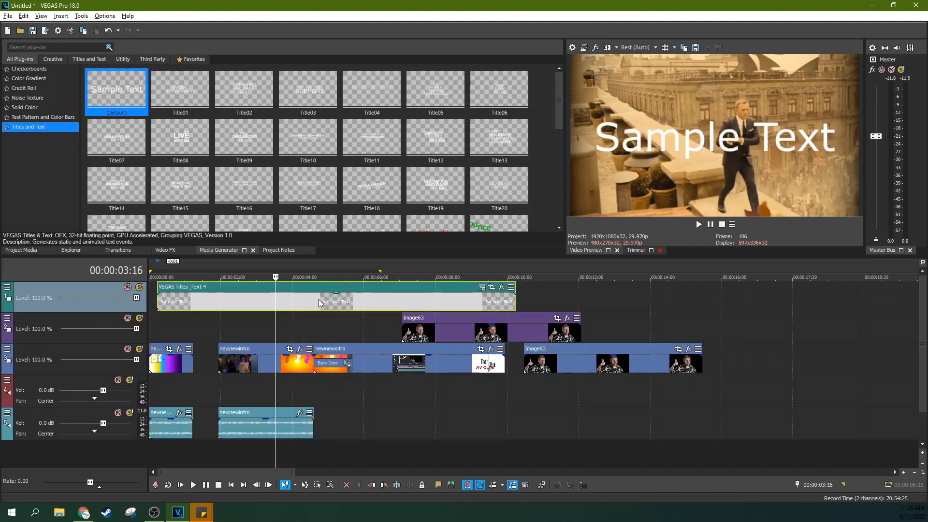
pyautogui.click(306, 310)
pyautogui.click(245, 312)
pyautogui.click(290, 311)
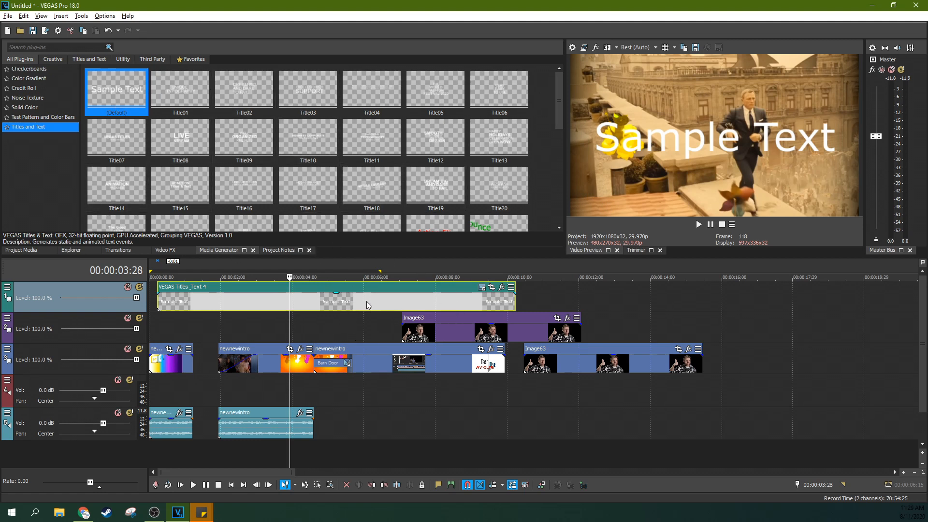
pyautogui.click(314, 299)
pyautogui.click(253, 303)
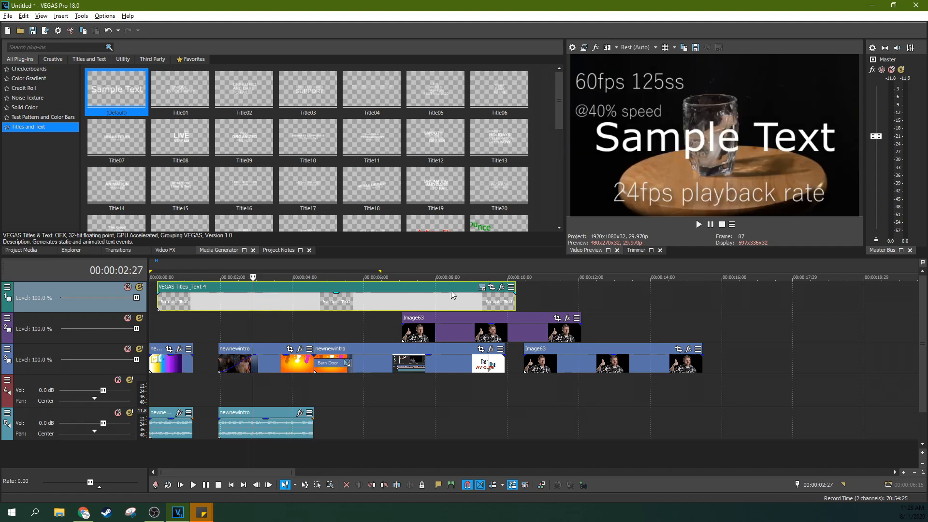
# Open the title's generated media settings and reposition the text over the Image63 clip to about 0.50, 0.47.
pyautogui.click(481, 289)
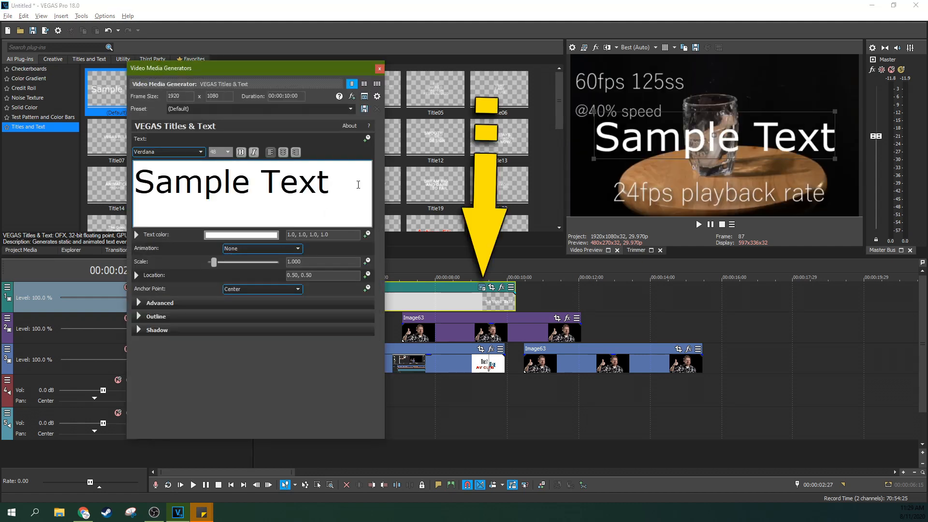
pyautogui.click(430, 303)
pyautogui.moveTo(696, 157)
pyautogui.mouseDown()
pyautogui.moveTo(705, 125)
pyautogui.moveTo(681, 148)
pyautogui.mouseUp()
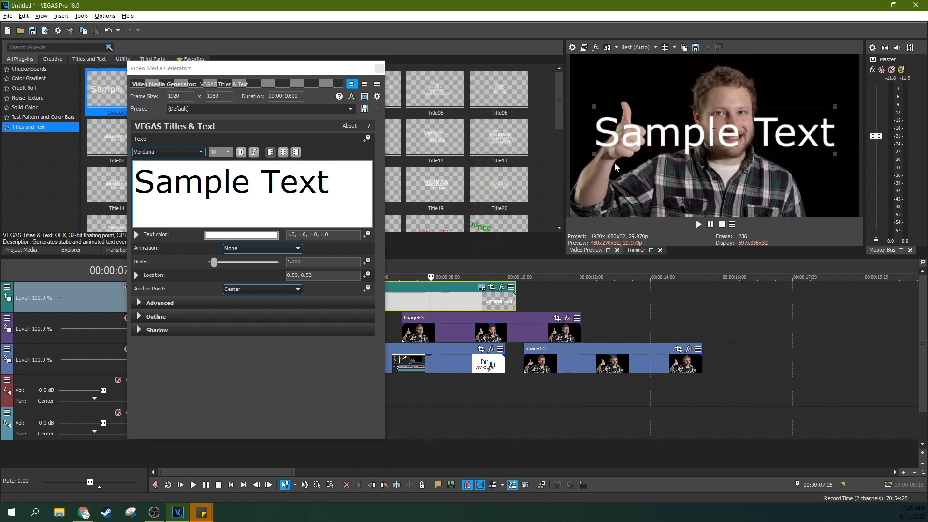
pyautogui.moveTo(646, 140)
pyautogui.mouseDown()
pyautogui.moveTo(645, 126)
pyautogui.moveTo(652, 170)
pyautogui.moveTo(682, 141)
pyautogui.moveTo(655, 138)
pyautogui.moveTo(670, 144)
pyautogui.moveTo(660, 138)
pyautogui.moveTo(662, 158)
pyautogui.moveTo(652, 144)
pyautogui.moveTo(655, 113)
pyautogui.moveTo(656, 146)
pyautogui.mouseUp()
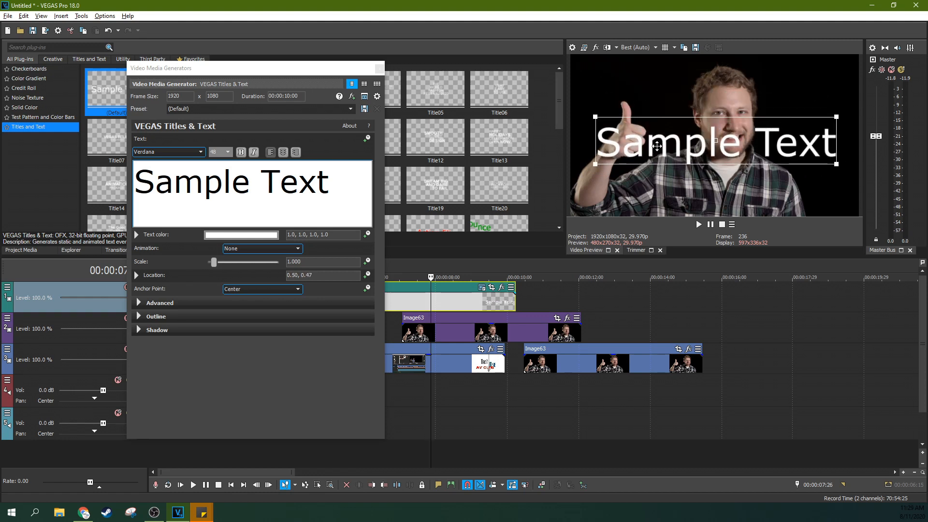
# Set the sample text's font to Work In Progress and its text color to pink (1.0, 0.45, 0.84, 1.0).
pyautogui.click(331, 178)
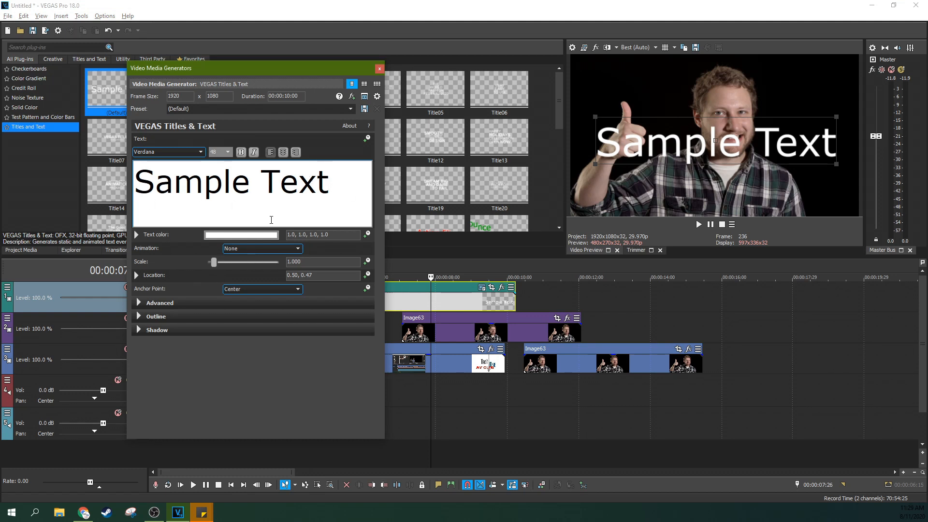
pyautogui.moveTo(327, 190); pyautogui.dragTo(145, 185)
pyautogui.click(200, 151)
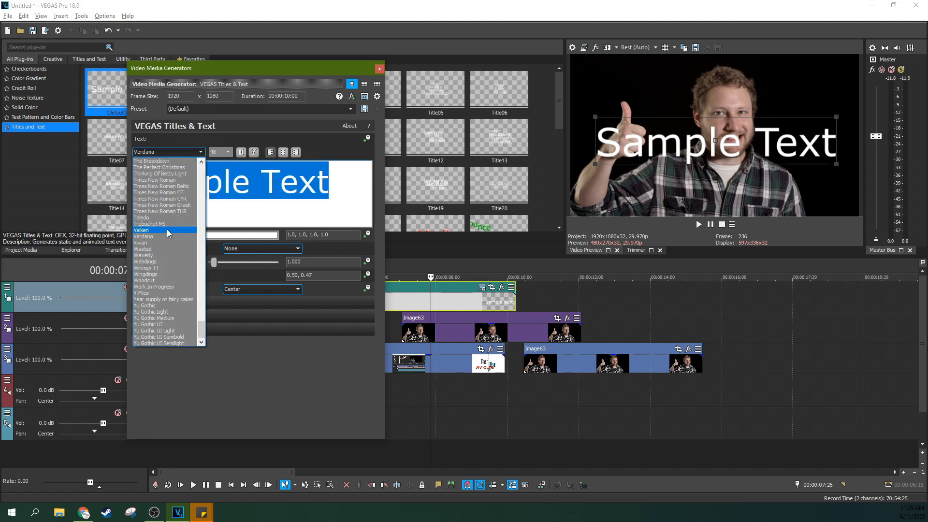
pyautogui.click(157, 286)
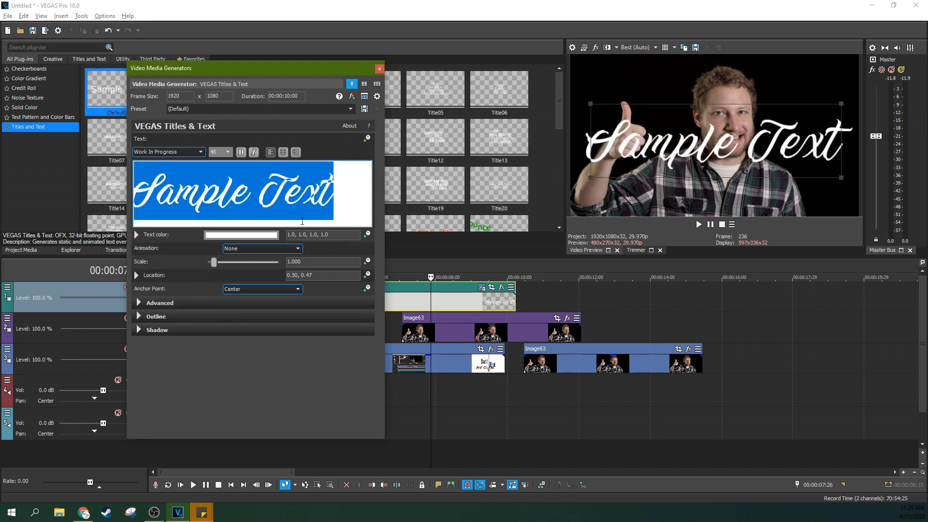
pyautogui.click(236, 235)
pyautogui.click(203, 273)
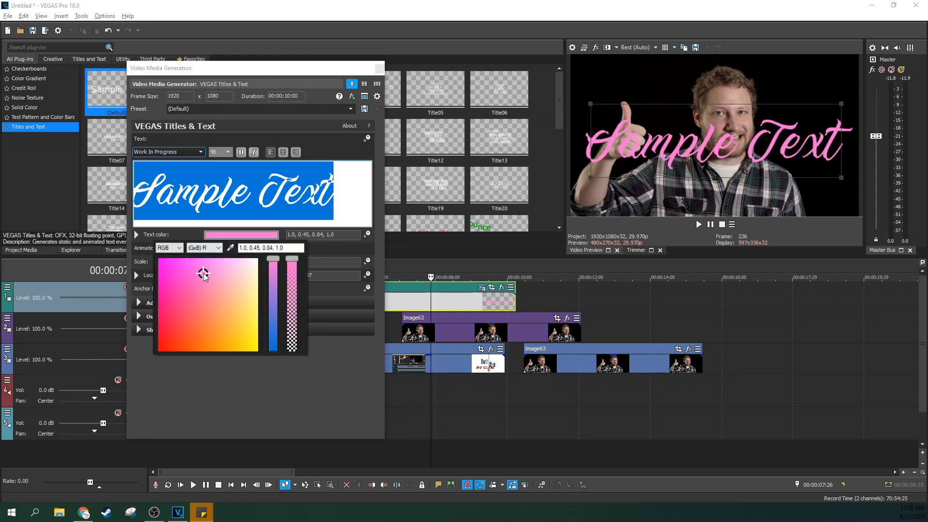
pyautogui.click(173, 237)
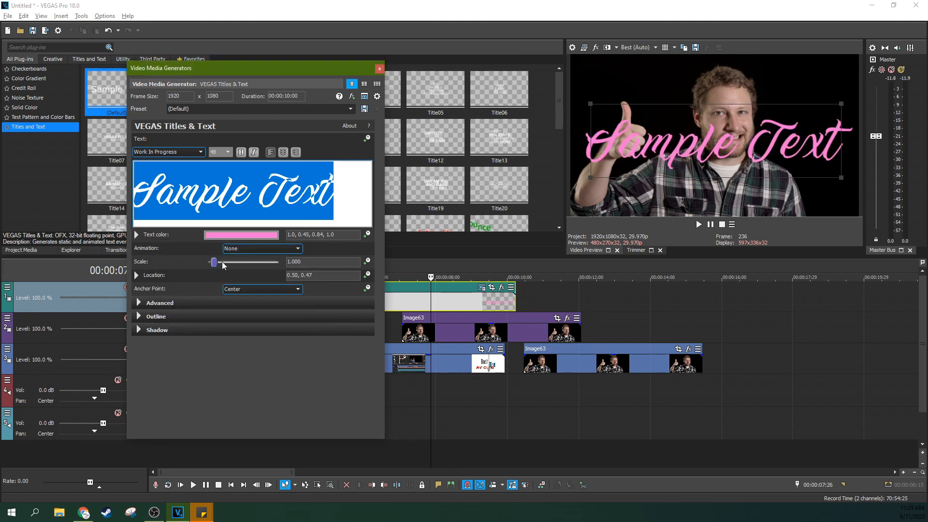
# Scale the title down to about 0.679 and place it in the frame's lower-right corner at about 0.64, 0.16.
pyautogui.moveTo(219, 262); pyautogui.dragTo(212, 261)
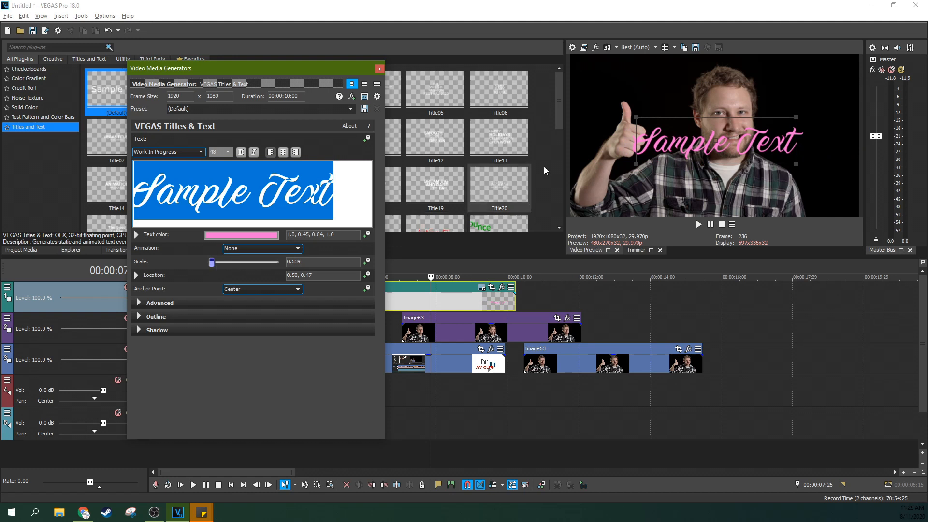
pyautogui.moveTo(639, 172); pyautogui.dragTo(703, 211)
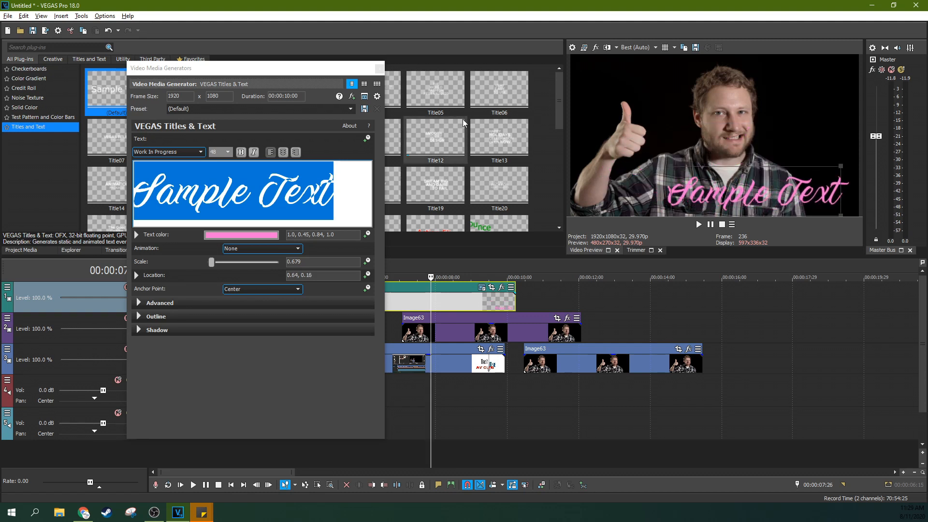
pyautogui.click(136, 276)
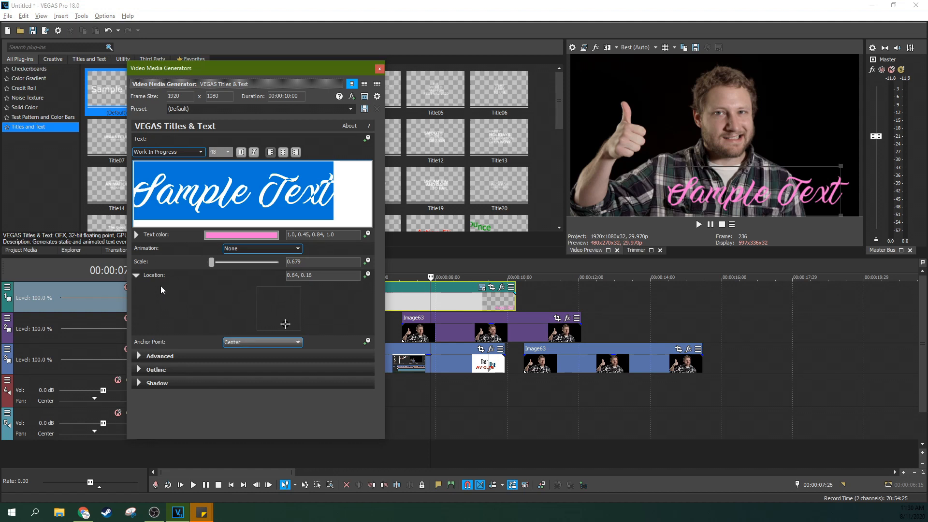
pyautogui.click(136, 275)
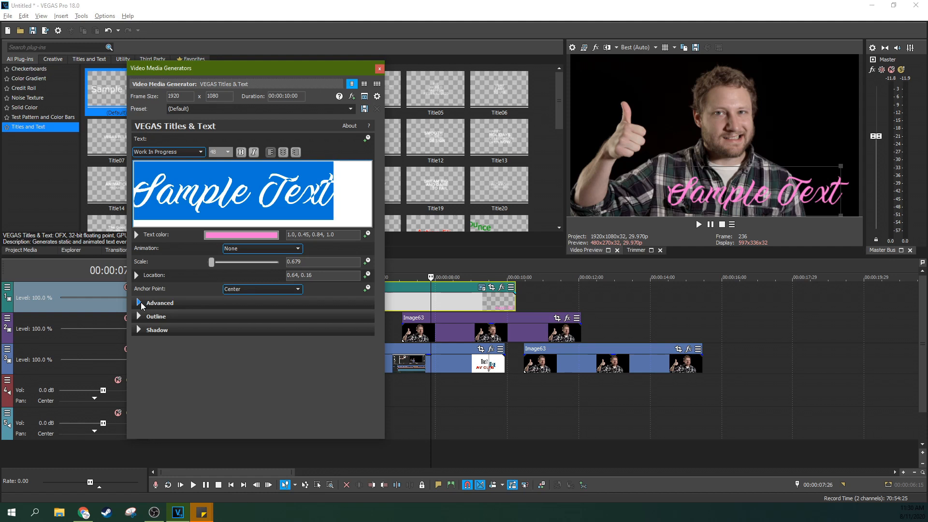
# Apply the Title02 animation to the text, play it briefly over the Image63 clip, and close the title settings.
pyautogui.click(248, 249)
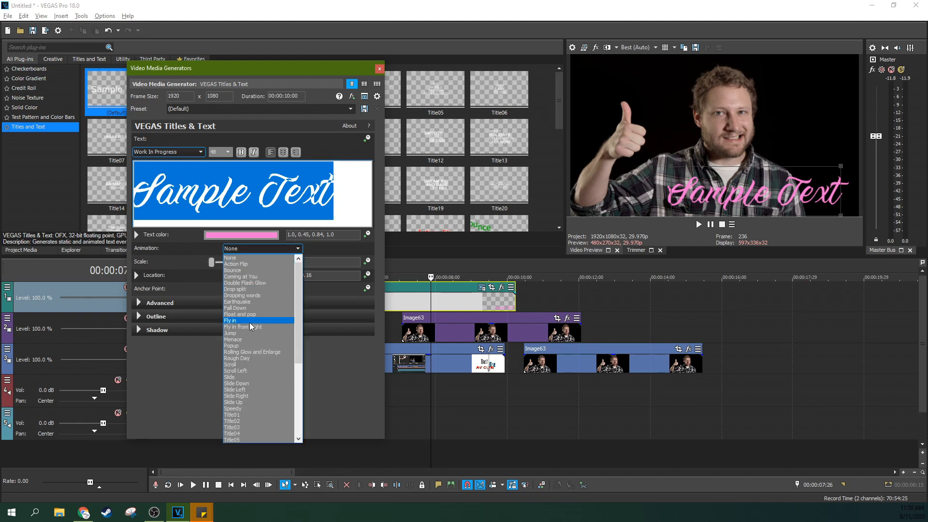
pyautogui.click(240, 421)
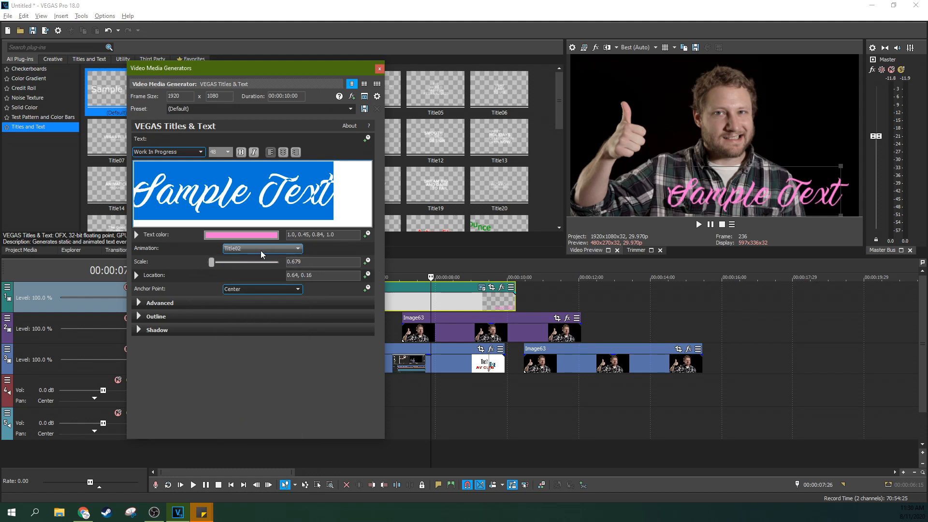
pyautogui.click(401, 276)
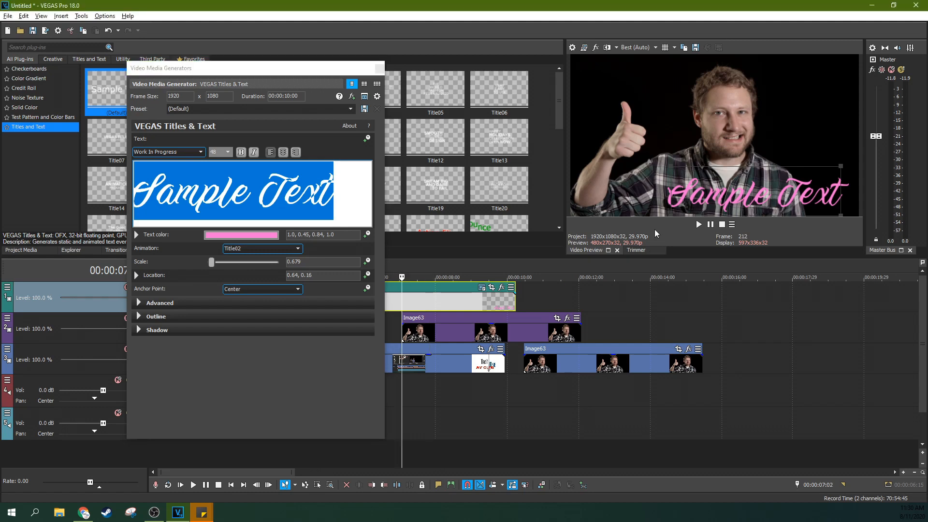
pyautogui.click(698, 224)
pyautogui.click(710, 225)
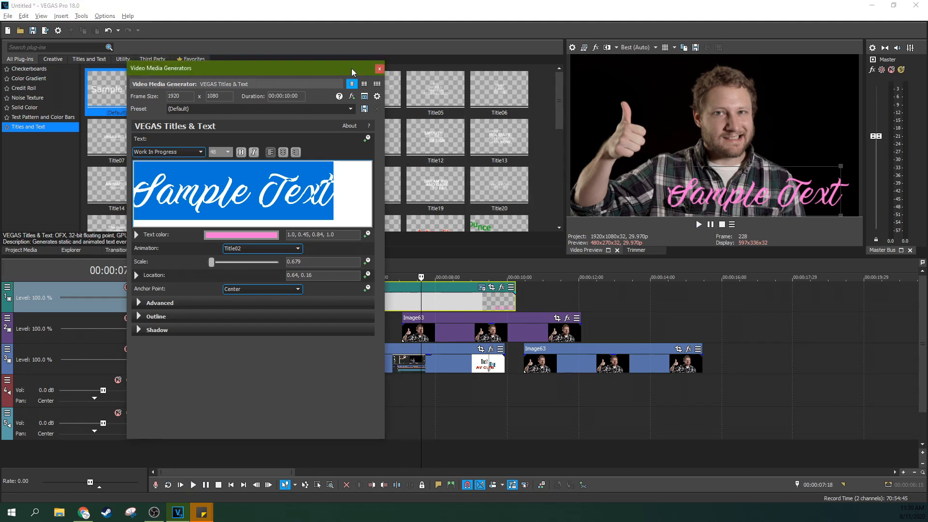
pyautogui.click(379, 68)
# Play the animated title from its start with only the title track soloed, and turn the solo off.
pyautogui.click(160, 318)
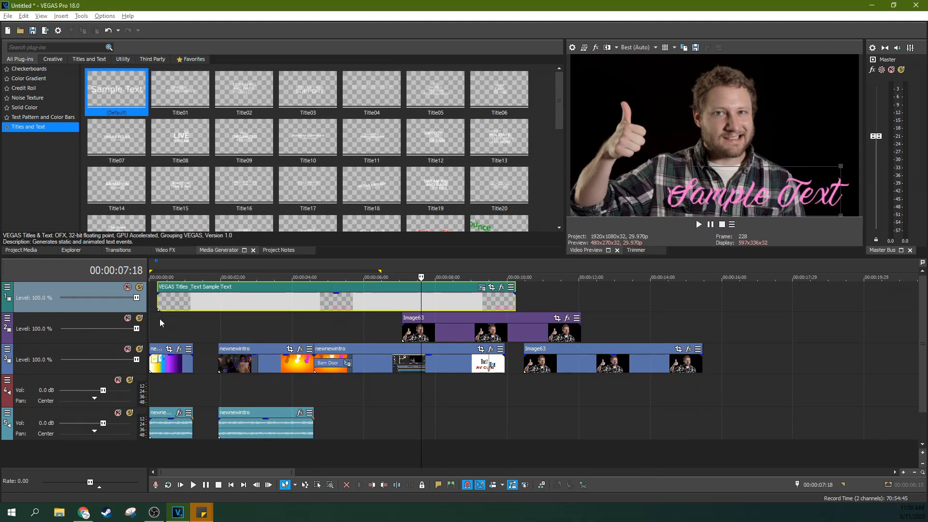
pyautogui.press('space')
pyautogui.press('space')
pyautogui.click(138, 287)
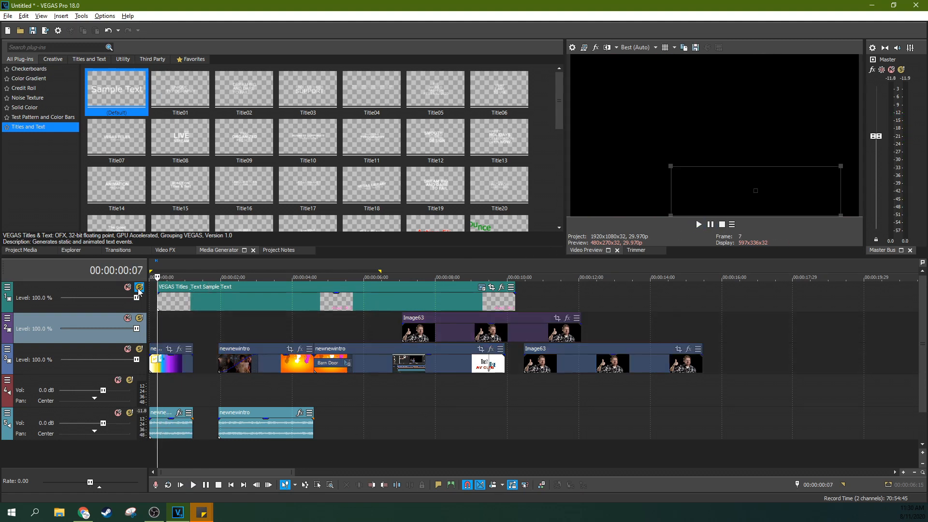
pyautogui.click(156, 304)
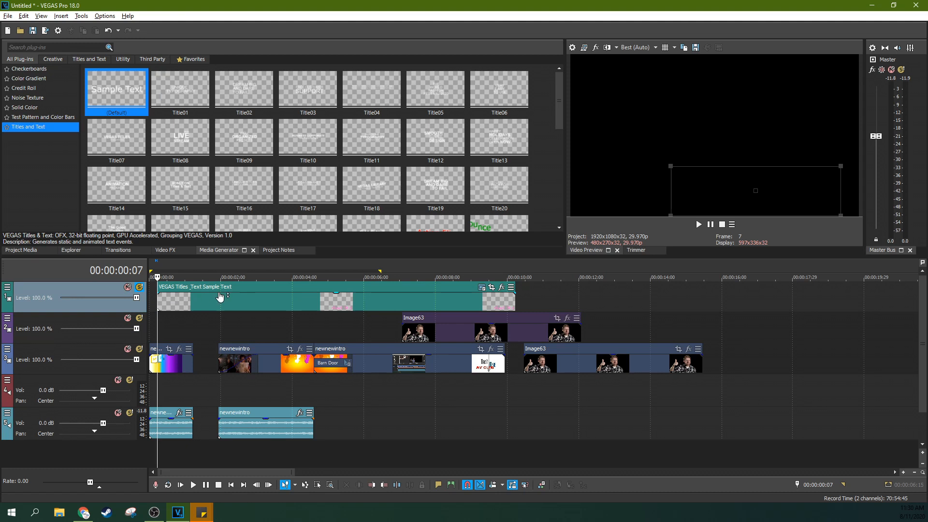
pyautogui.press('space')
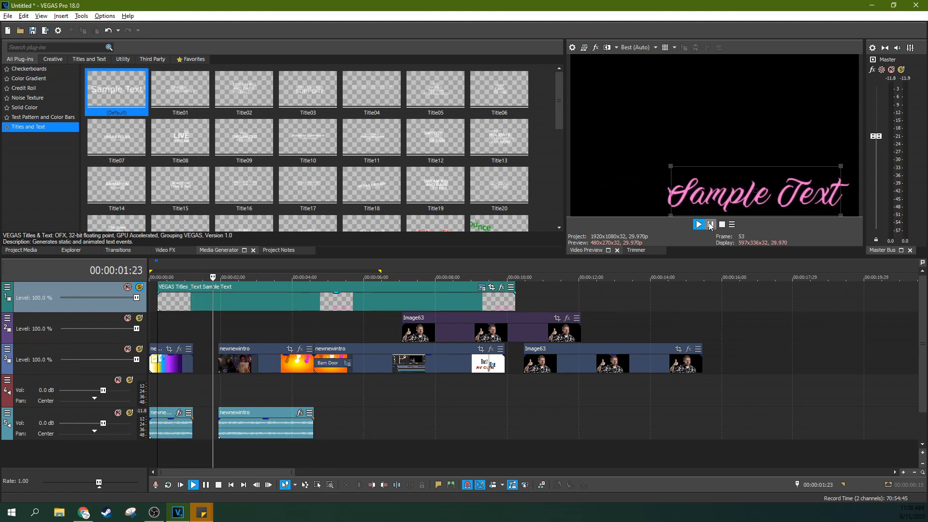
pyautogui.press('Return')
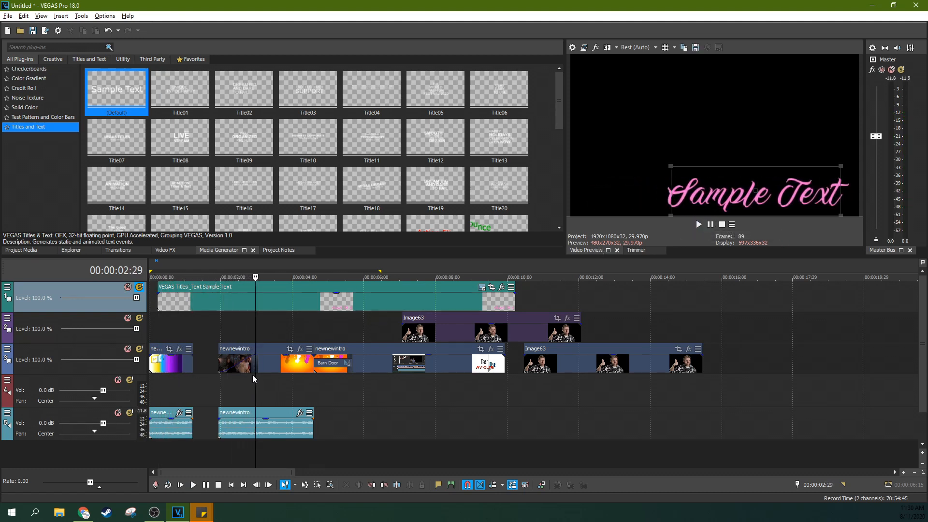
pyautogui.click(140, 287)
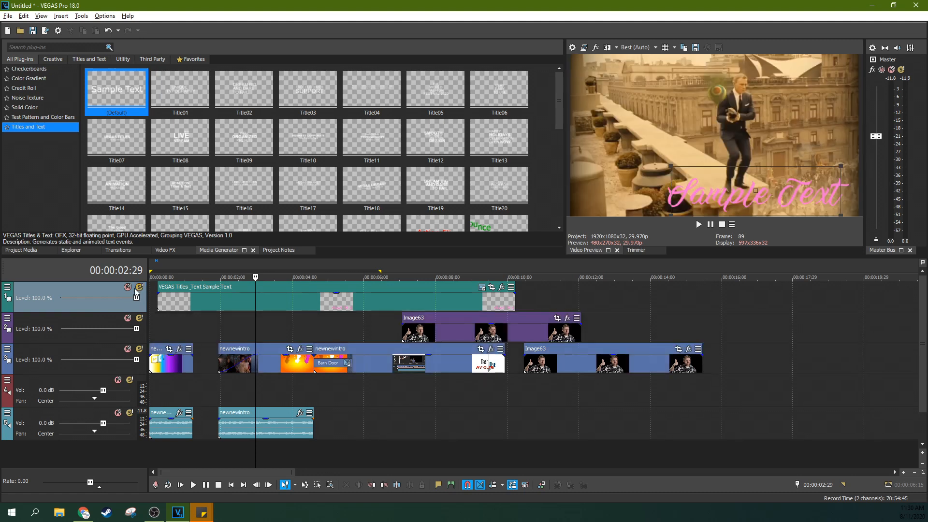
# Alternate between muting and soloing the title track to compare the preview, ending with solo on.
pyautogui.click(128, 288)
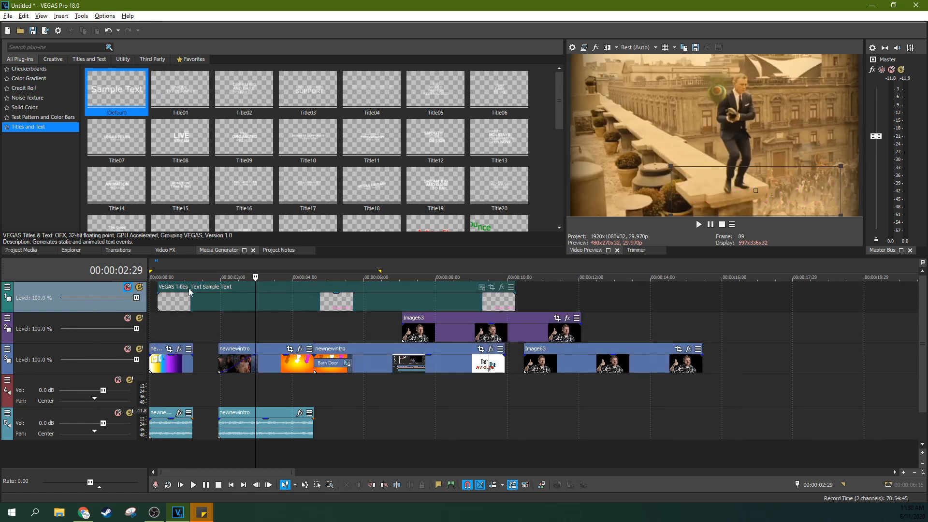
pyautogui.click(138, 288)
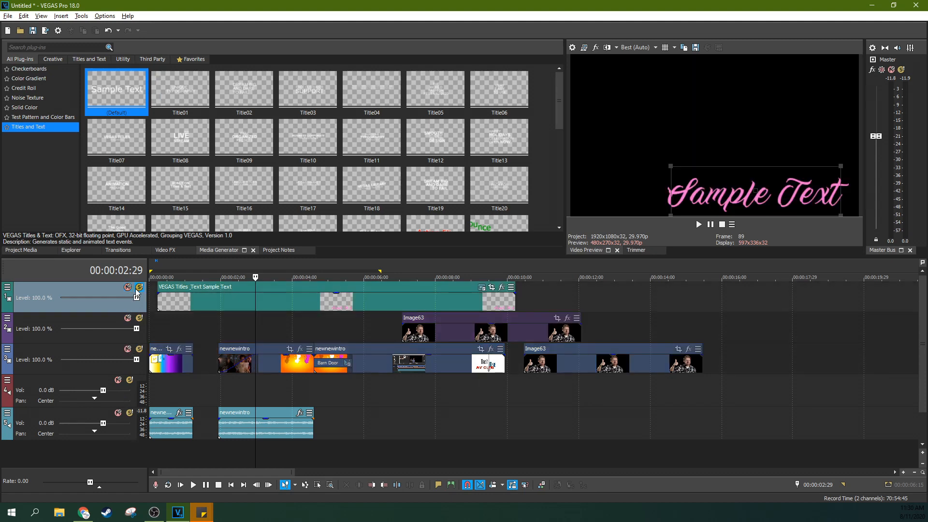
pyautogui.click(129, 288)
pyautogui.click(138, 288)
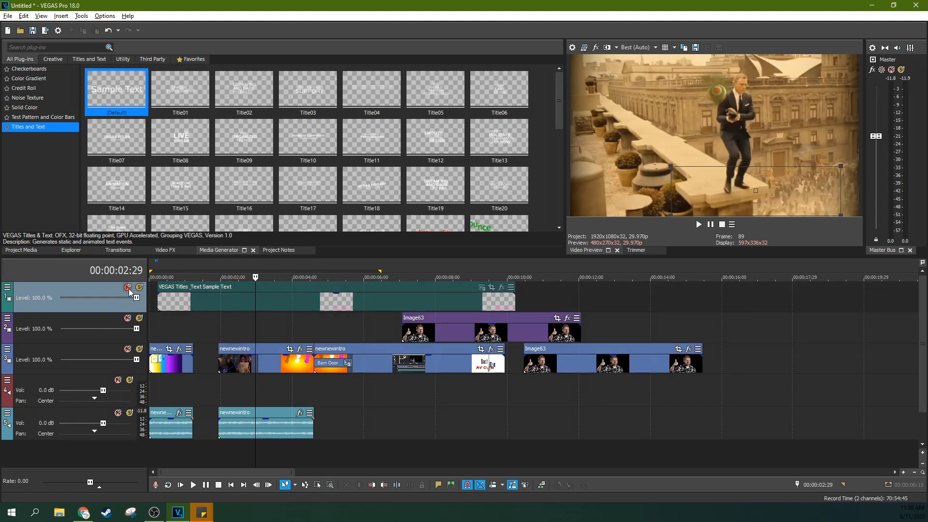
pyautogui.click(128, 288)
pyautogui.click(140, 287)
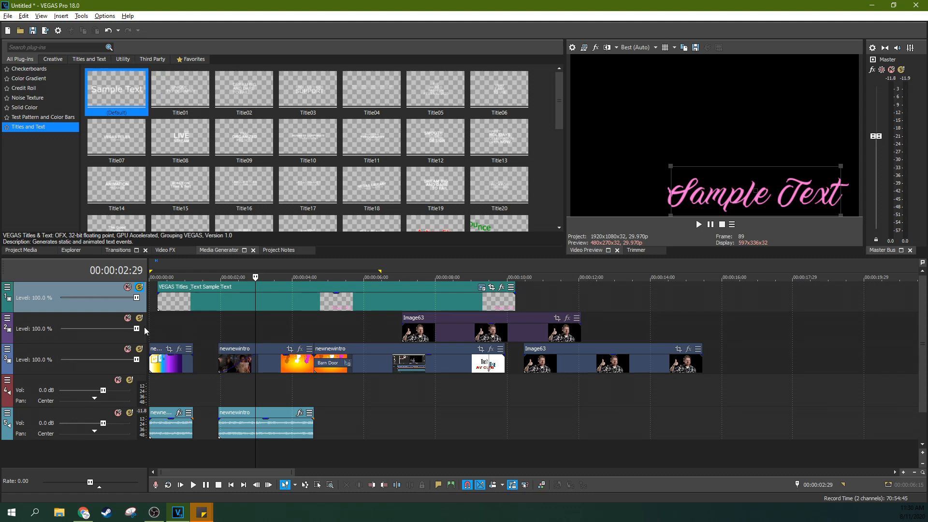
# Turn off the title track's solo and set the title's background colour to 0.0, 0.67, 0.72, 0.0.
pyautogui.click(138, 288)
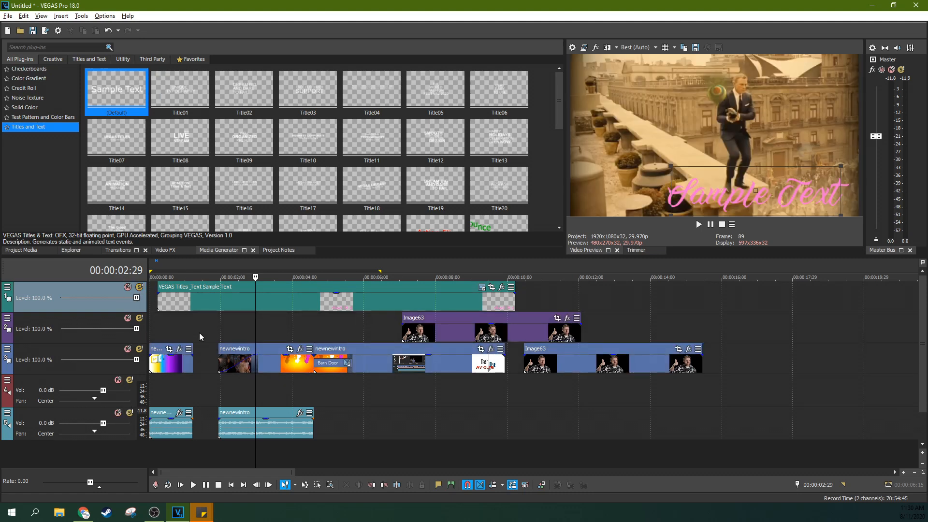
pyautogui.moveTo(927, 203); pyautogui.dragTo(275, 76)
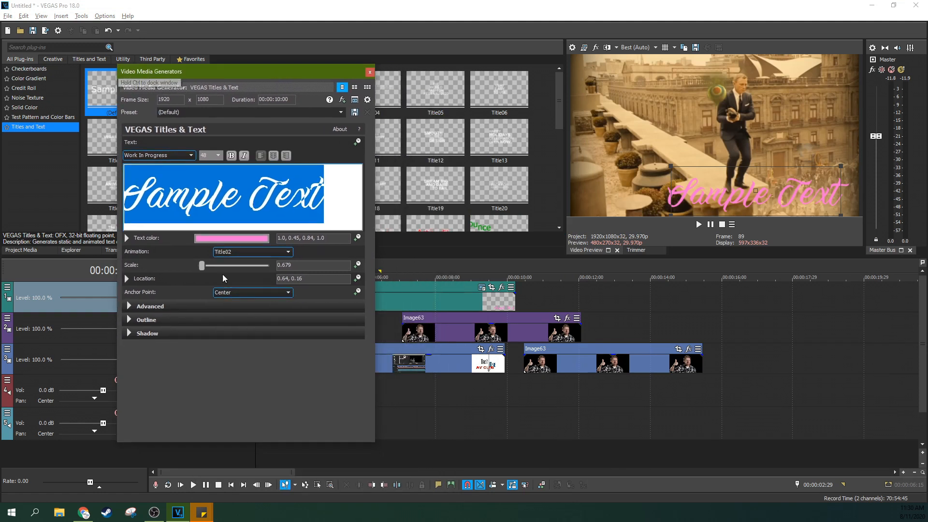
pyautogui.click(129, 307)
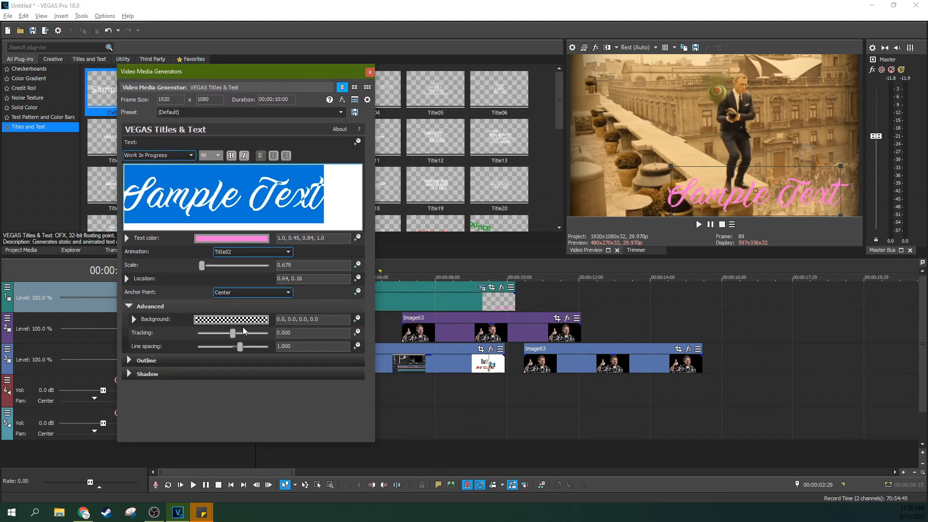
pyautogui.click(231, 319)
pyautogui.click(214, 369)
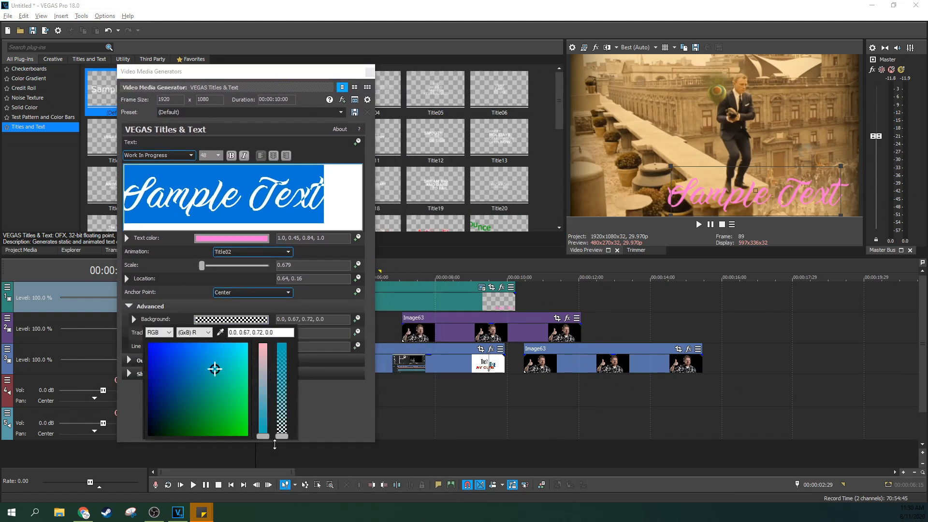
pyautogui.moveTo(282, 437); pyautogui.dragTo(283, 476)
# Set the title's line spacing to 0.900, and briefly show and hide the keyframe timeline for its text colour.
pyautogui.click(130, 360)
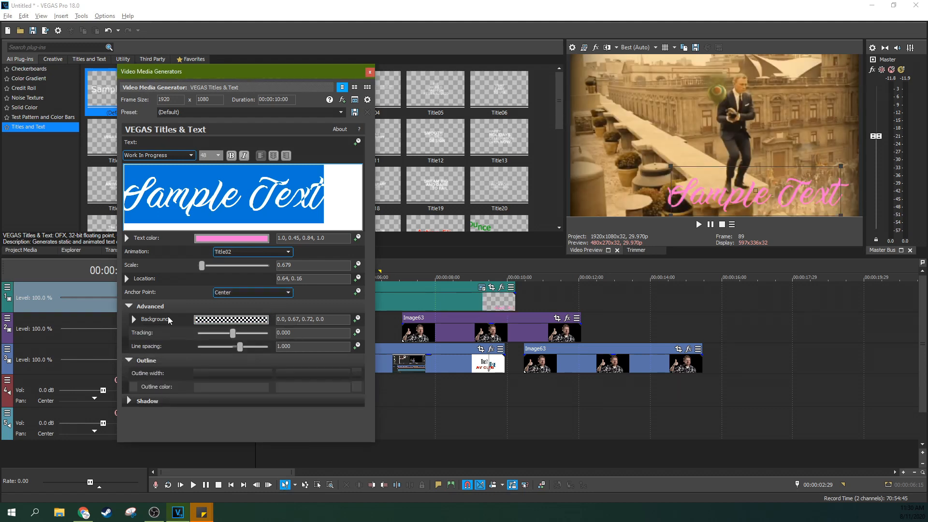
pyautogui.click(235, 239)
pyautogui.moveTo(282, 262)
pyautogui.mouseDown()
pyautogui.moveTo(288, 333)
pyautogui.moveTo(282, 262)
pyautogui.mouseUp()
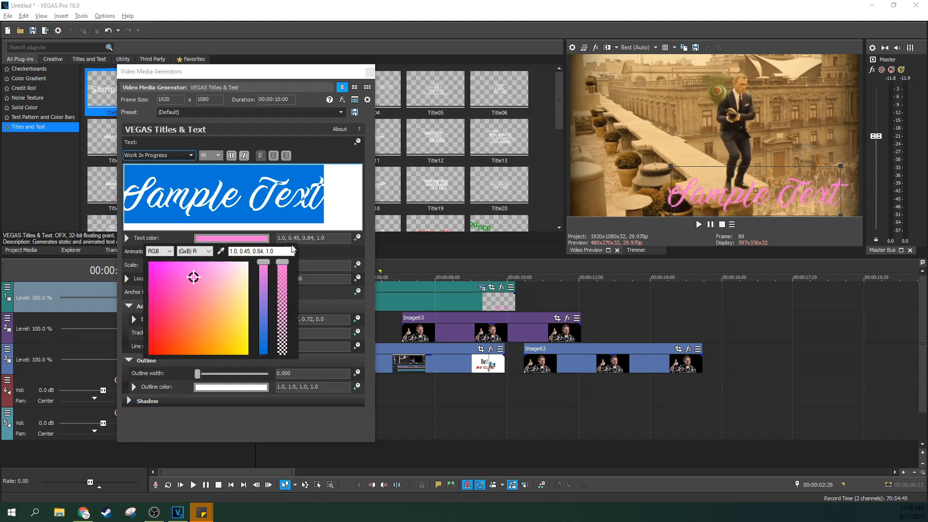
pyautogui.click(320, 248)
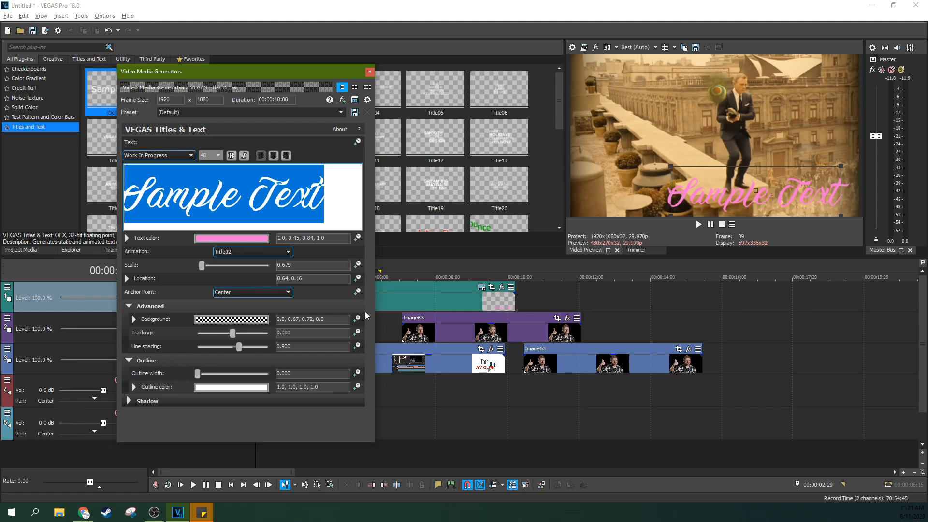
pyautogui.click(357, 237)
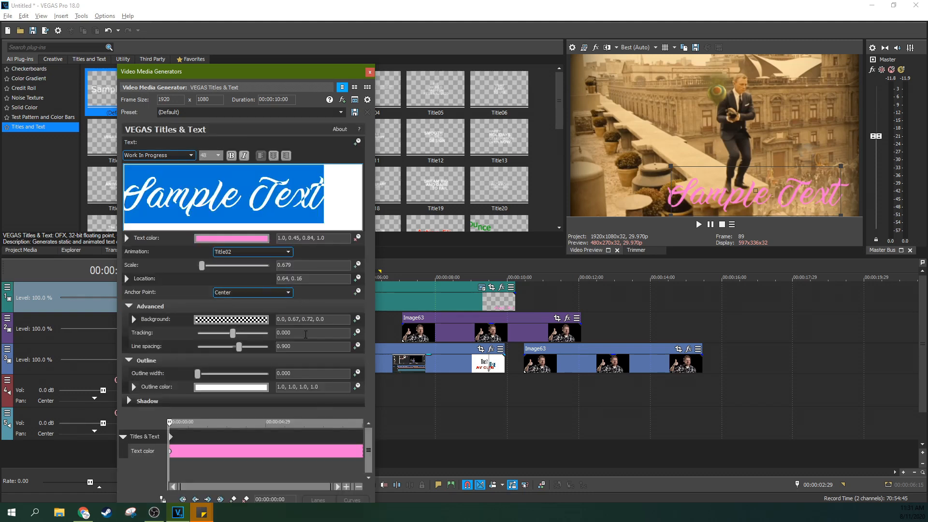
pyautogui.click(357, 238)
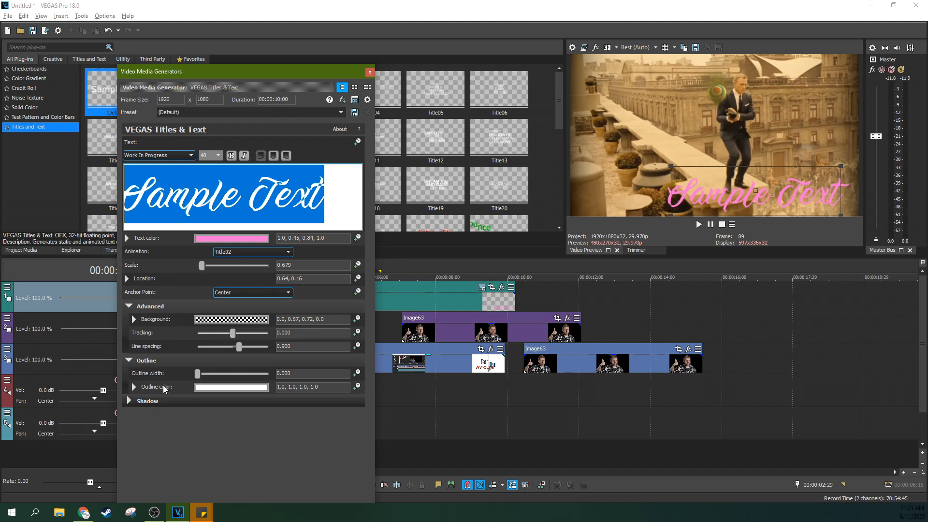
# Give the title text a white outline with a width of about 5.646.
pyautogui.click(133, 386)
pyautogui.click(133, 387)
pyautogui.moveTo(196, 374); pyautogui.dragTo(222, 374)
pyautogui.click(220, 388)
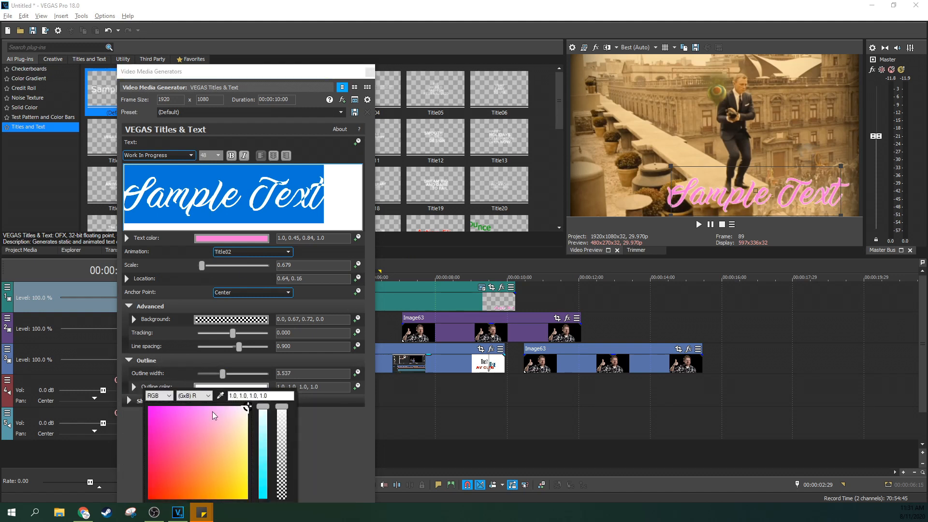
pyautogui.moveTo(222, 374); pyautogui.dragTo(240, 373)
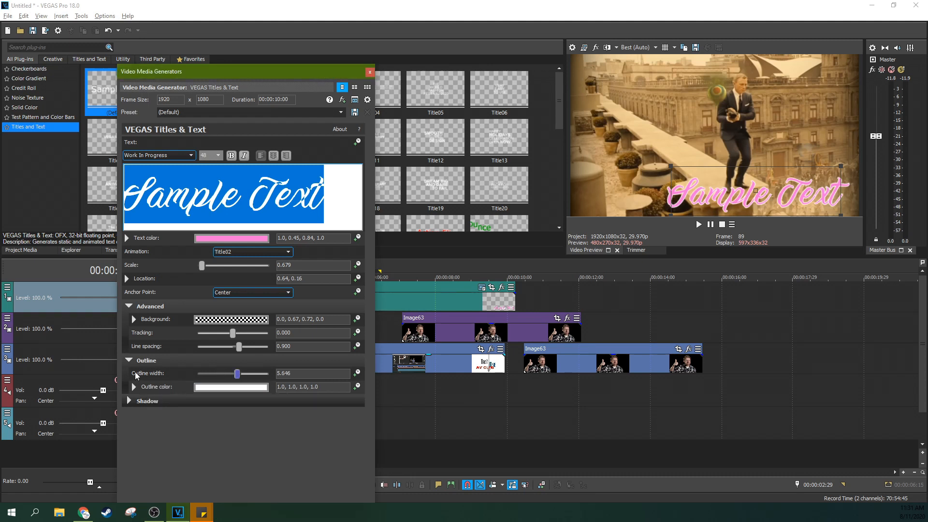
# Enable the title's shadow with its default settings and close the title settings.
pyautogui.click(130, 401)
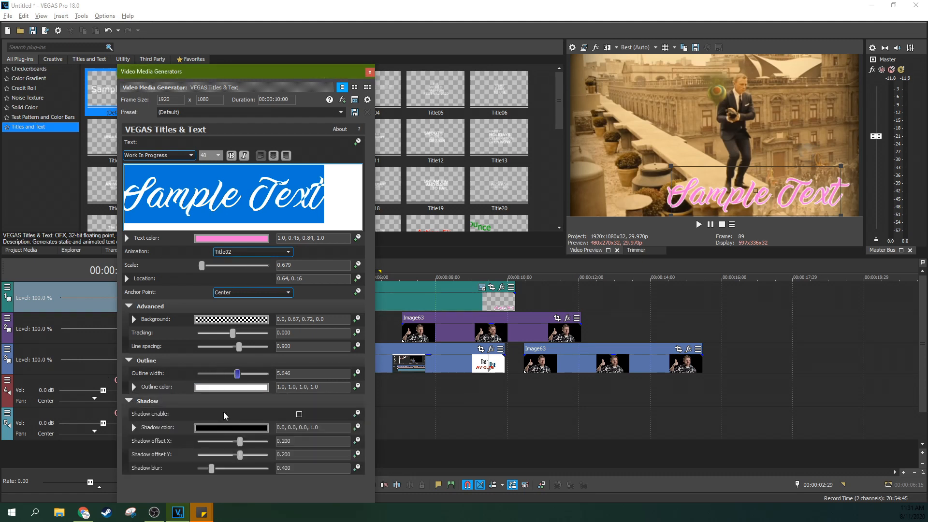
pyautogui.click(300, 414)
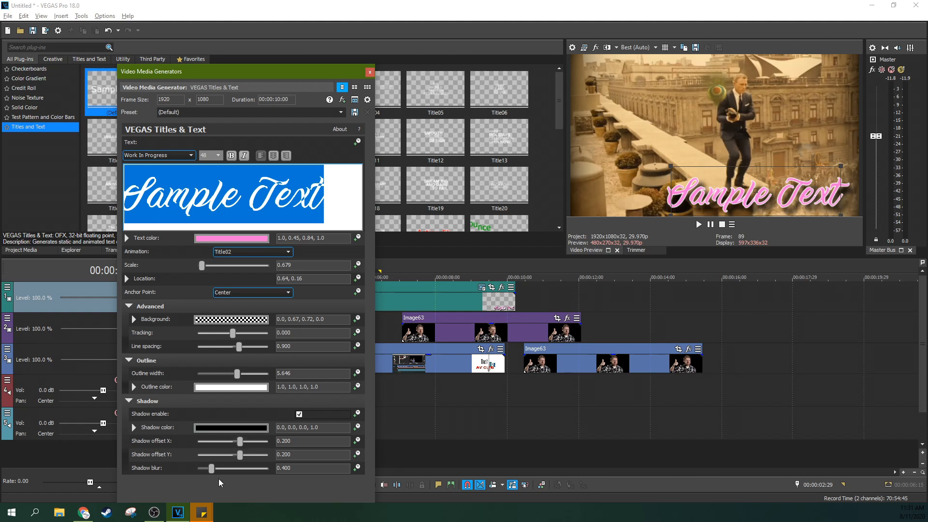
pyautogui.click(129, 401)
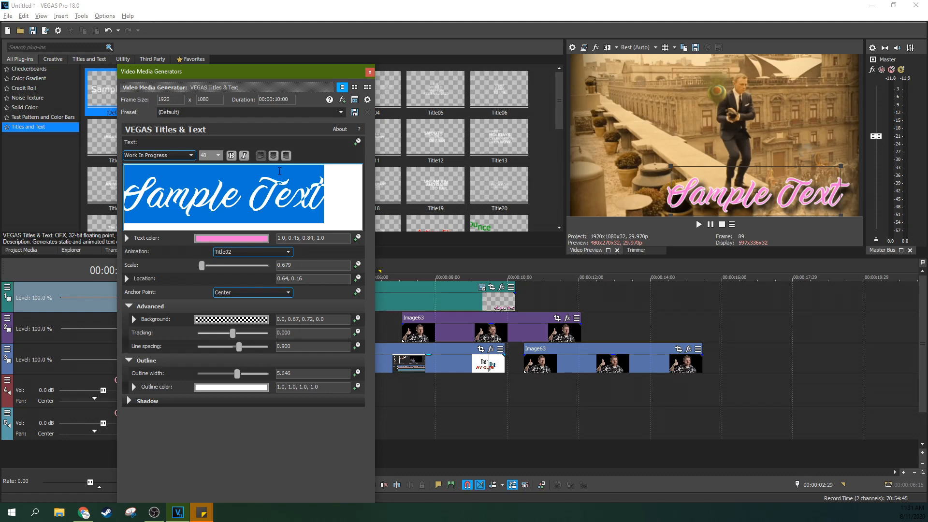
pyautogui.click(370, 72)
# Inspect the preview at several points along the title, Image63 and newnewintro clips.
pyautogui.click(363, 295)
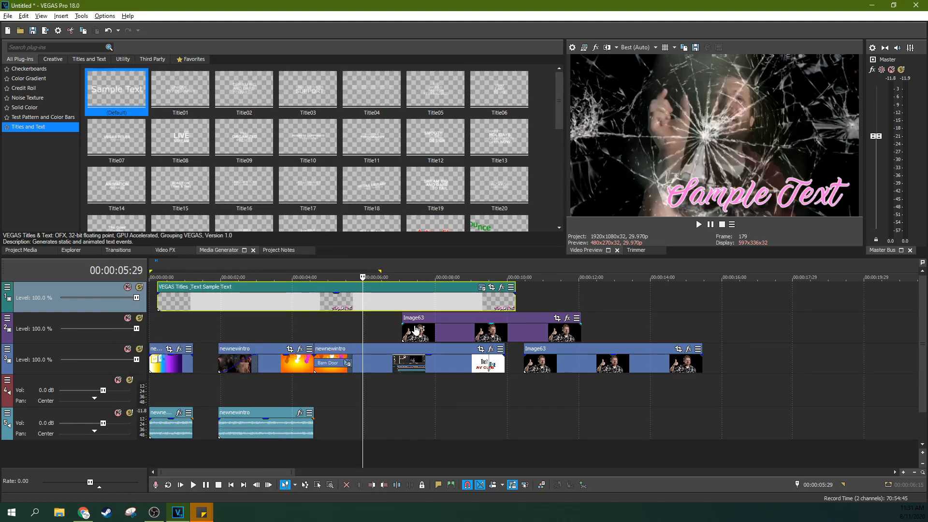
pyautogui.moveTo(413, 327); pyautogui.dragTo(387, 332)
pyautogui.click(352, 360)
pyautogui.click(271, 362)
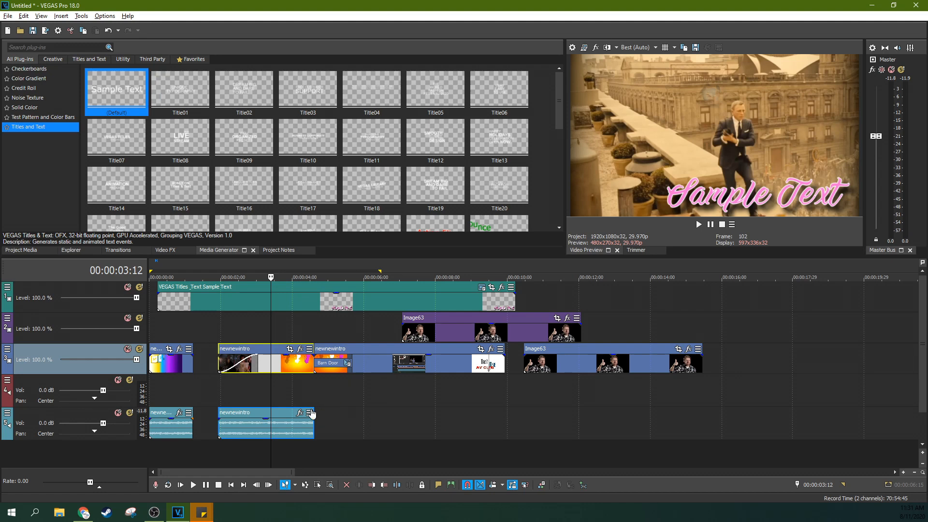
pyautogui.click(367, 360)
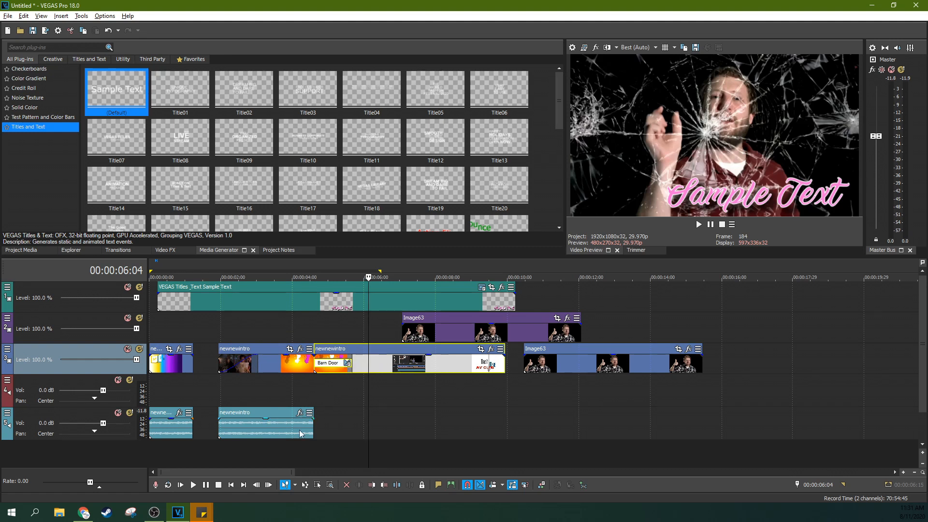
# Look through the available editing tools and move the Image63 clip on track 3 slightly earlier.
pyautogui.click(295, 485)
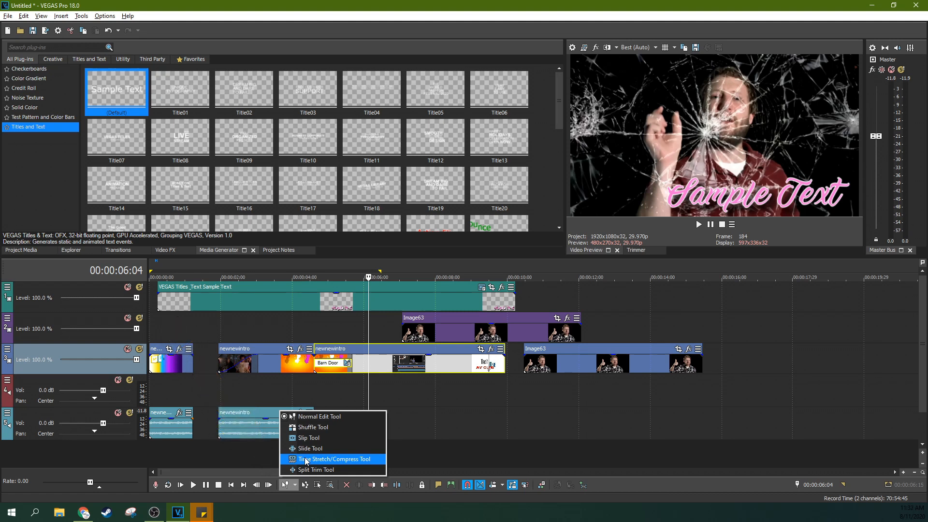
pyautogui.click(350, 458)
pyautogui.click(289, 367)
pyautogui.click(410, 369)
pyautogui.moveTo(563, 371)
pyautogui.mouseDown()
pyautogui.moveTo(540, 372)
pyautogui.moveTo(555, 368)
pyautogui.mouseUp()
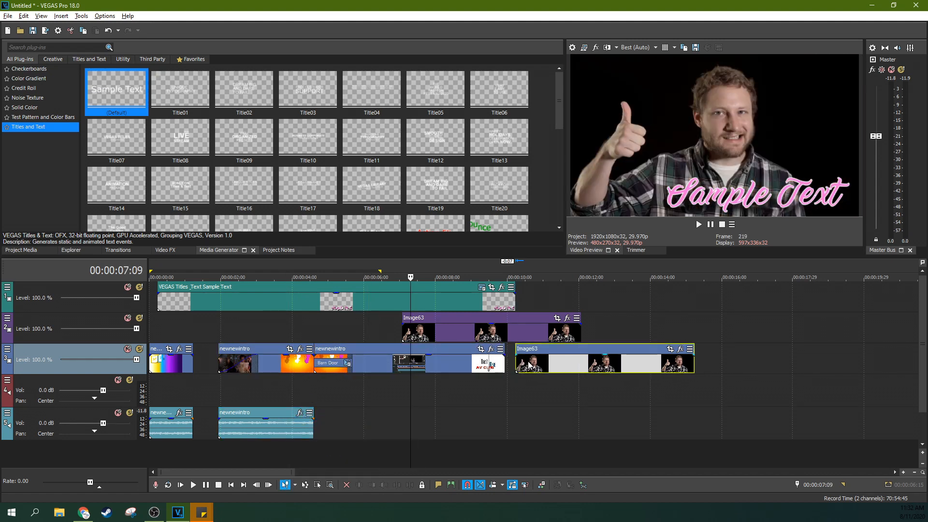
# Use the Shuffle Tool to place track 3's Image63 clip directly after the newnewintro clip, and return to the Normal Edit Tool.
pyautogui.click(294, 485)
pyautogui.click(316, 427)
pyautogui.moveTo(578, 364)
pyautogui.mouseDown()
pyautogui.moveTo(399, 373)
pyautogui.moveTo(425, 361)
pyautogui.moveTo(586, 365)
pyautogui.mouseUp()
pyautogui.click(453, 366)
pyautogui.click(524, 367)
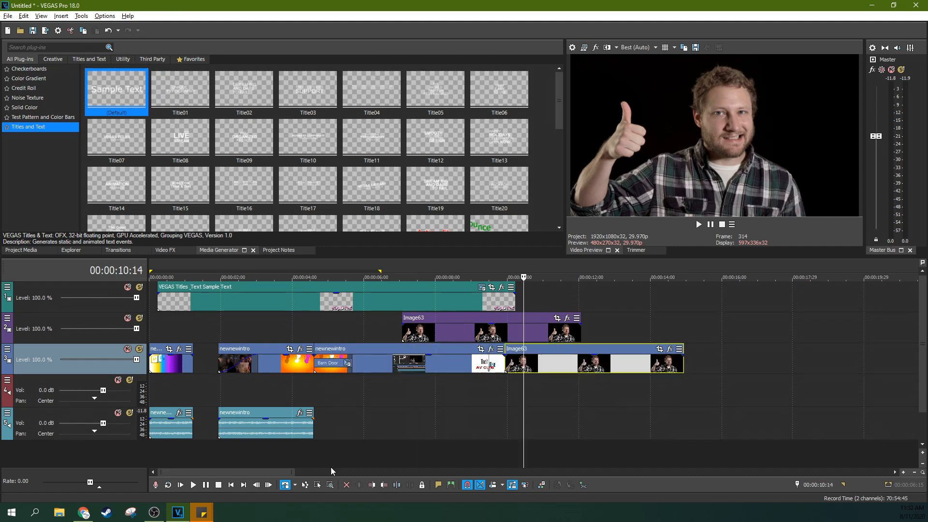
pyautogui.click(288, 485)
pyautogui.click(319, 416)
# Box-select the title, Image63 and newnewintro clips with the Selection tool, and return to normal editing with nothing selected.
pyautogui.click(317, 485)
pyautogui.moveTo(524, 383); pyautogui.dragTo(329, 314)
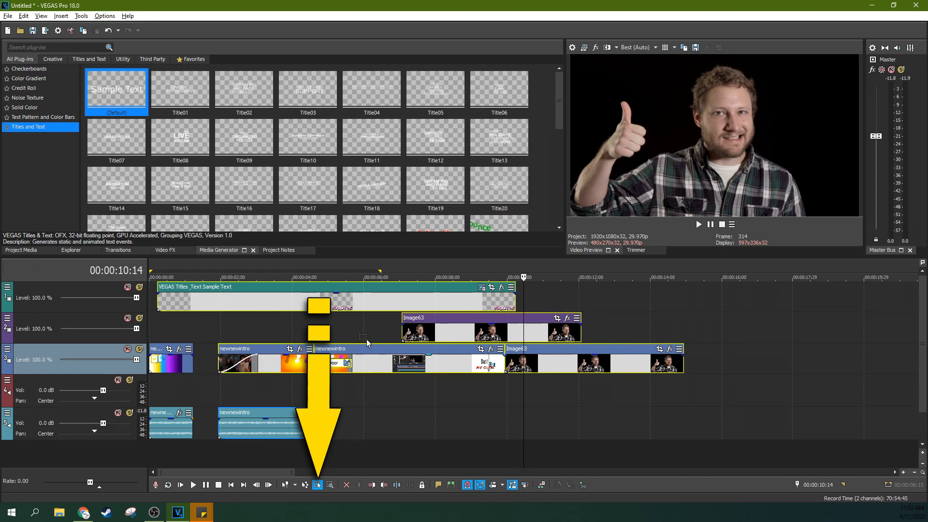
pyautogui.click(283, 482)
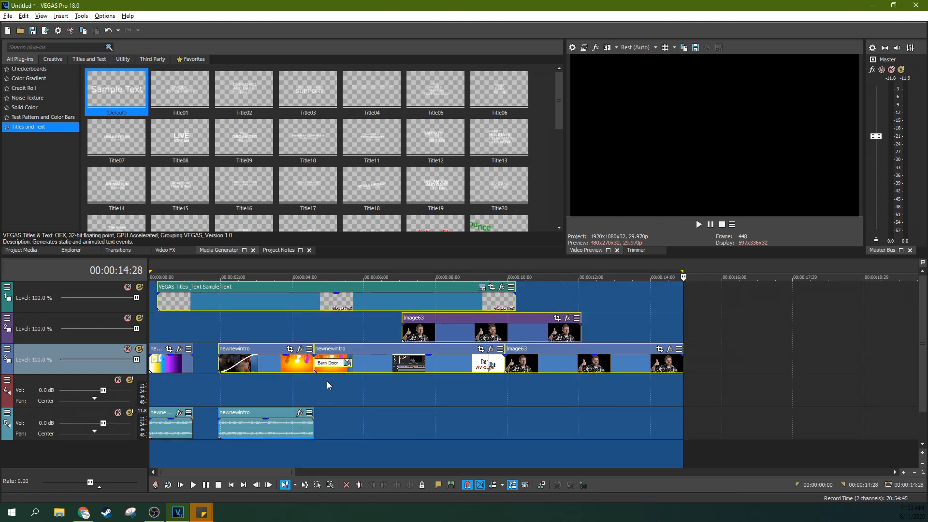
pyautogui.click(326, 381)
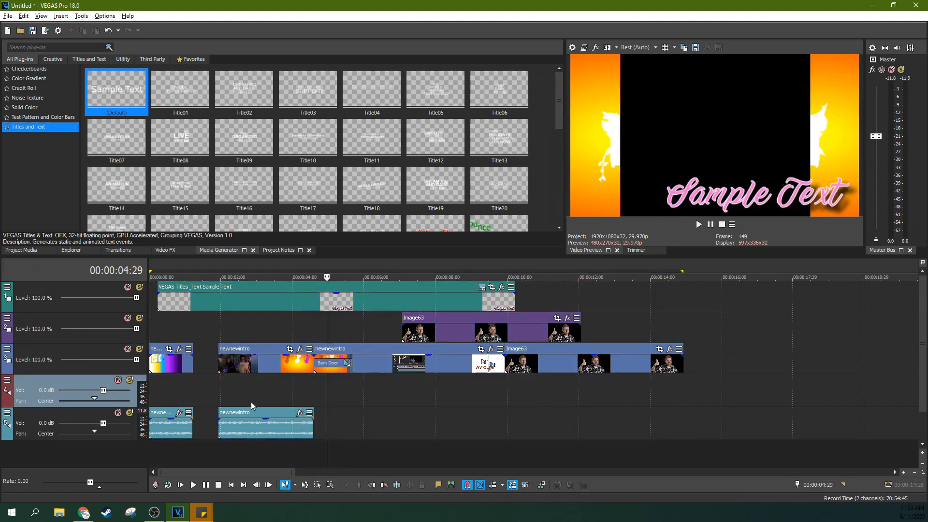
# Add the Reverb audio effect to the second newnewintro audio clip, and reopen its effect settings briefly before closing them.
pyautogui.click(251, 399)
pyautogui.rightClick(260, 413)
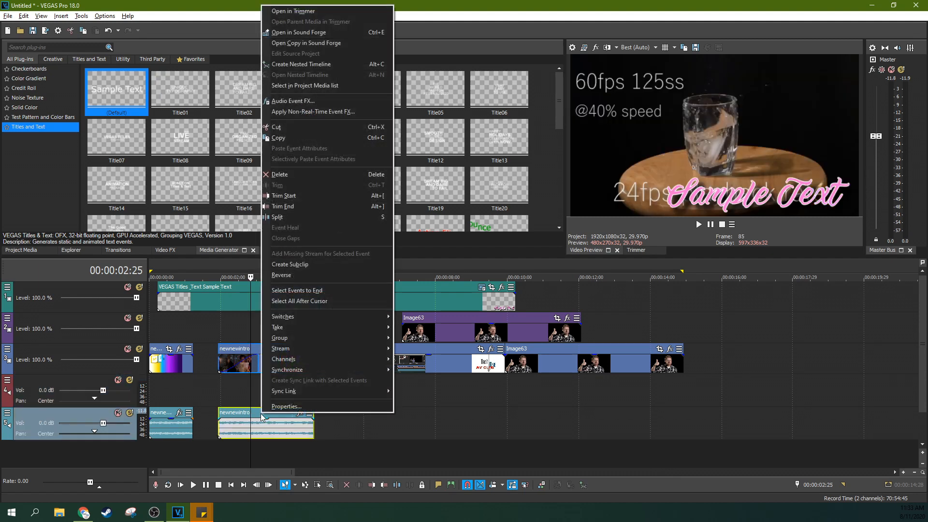
pyautogui.click(314, 105)
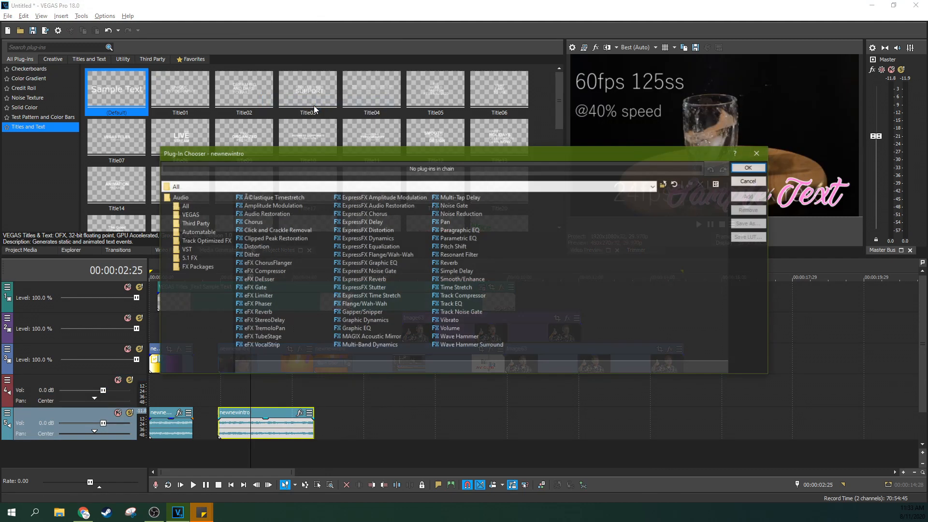
pyautogui.click(377, 264)
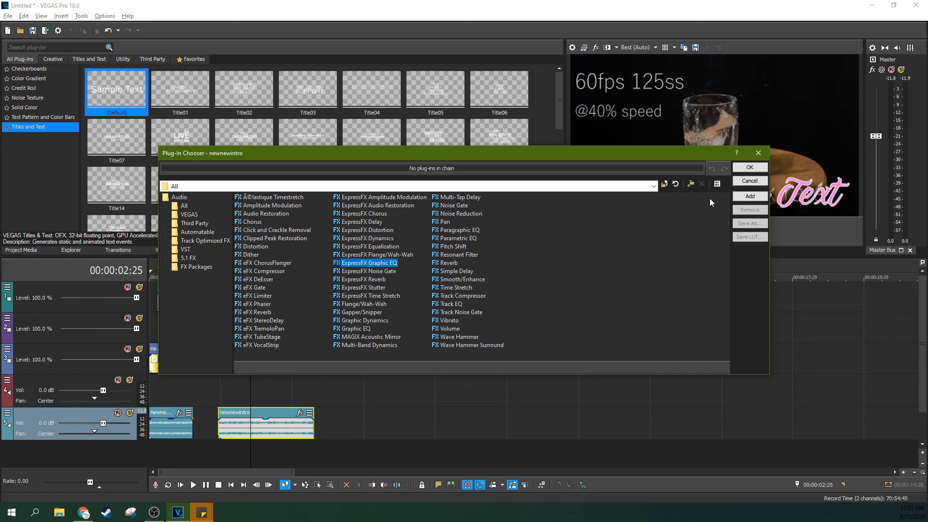
pyautogui.click(459, 271)
pyautogui.click(449, 263)
pyautogui.click(750, 196)
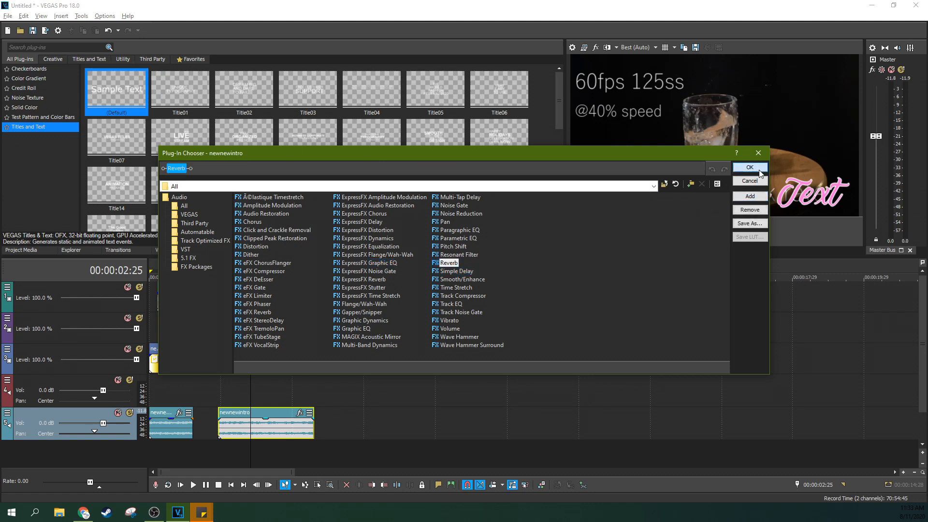
pyautogui.click(758, 169)
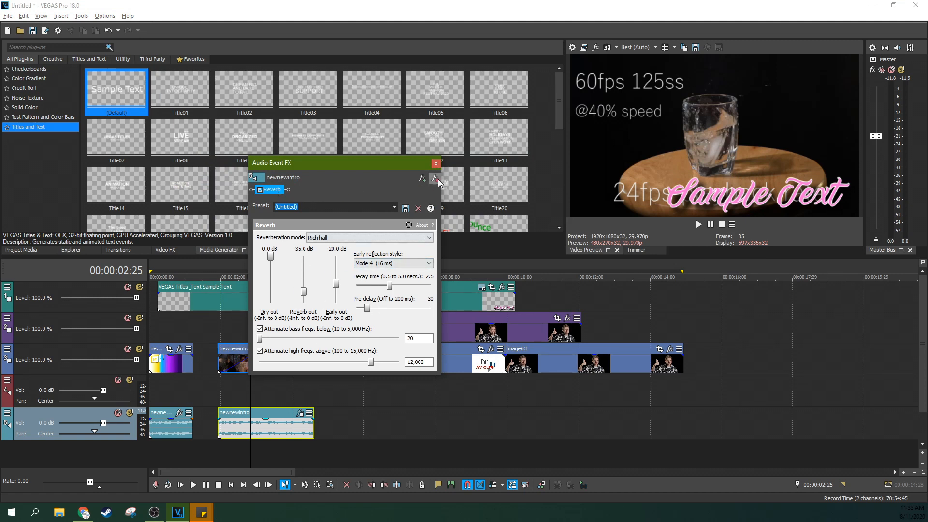
pyautogui.click(438, 163)
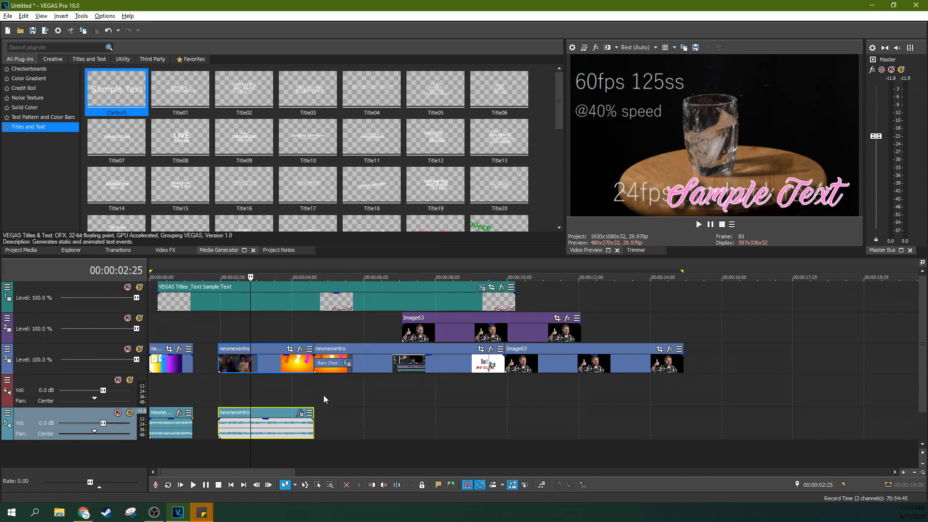
pyautogui.click(299, 413)
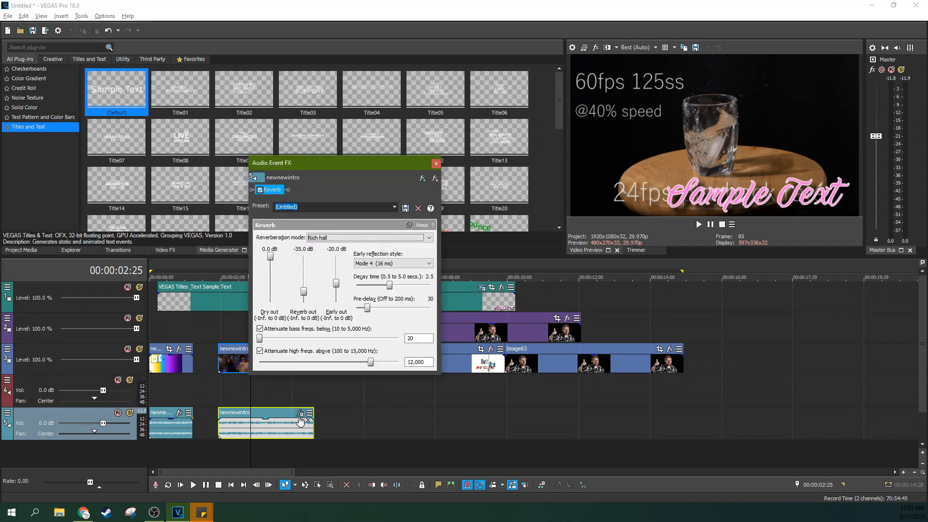
pyautogui.click(436, 164)
# Open Event Pan/Crop for track 3's Image63 clip and enable its mask for editing.
pyautogui.click(483, 300)
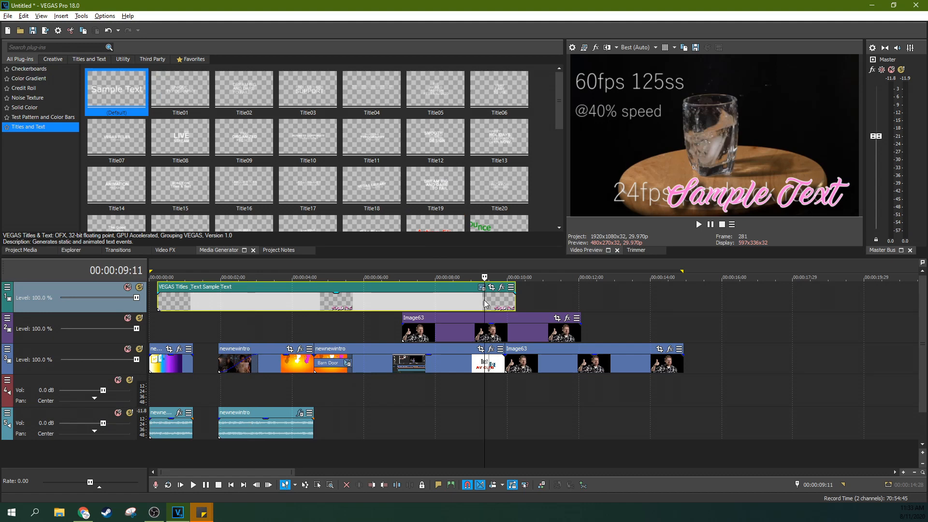
pyautogui.click(547, 333)
pyautogui.click(620, 362)
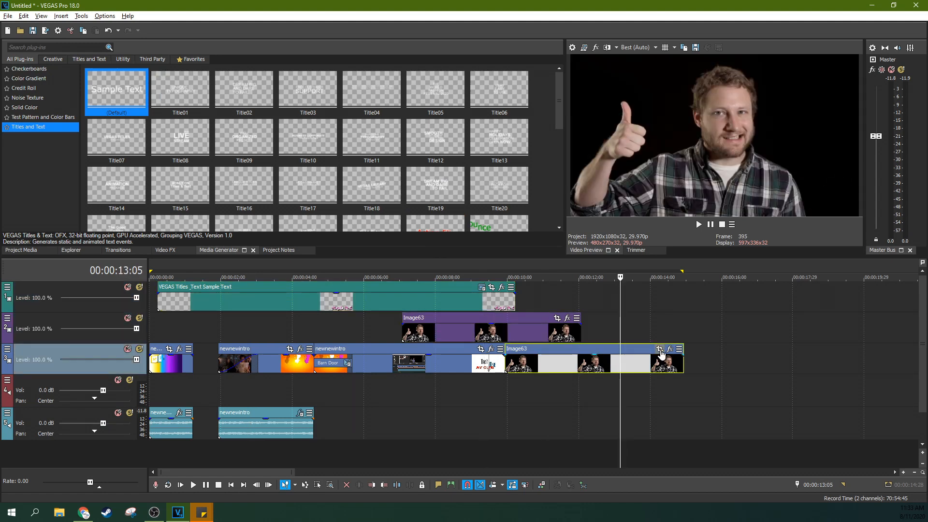
pyautogui.click(660, 350)
pyautogui.moveTo(329, 253); pyautogui.dragTo(526, 253)
pyautogui.moveTo(443, 138); pyautogui.dragTo(426, 103)
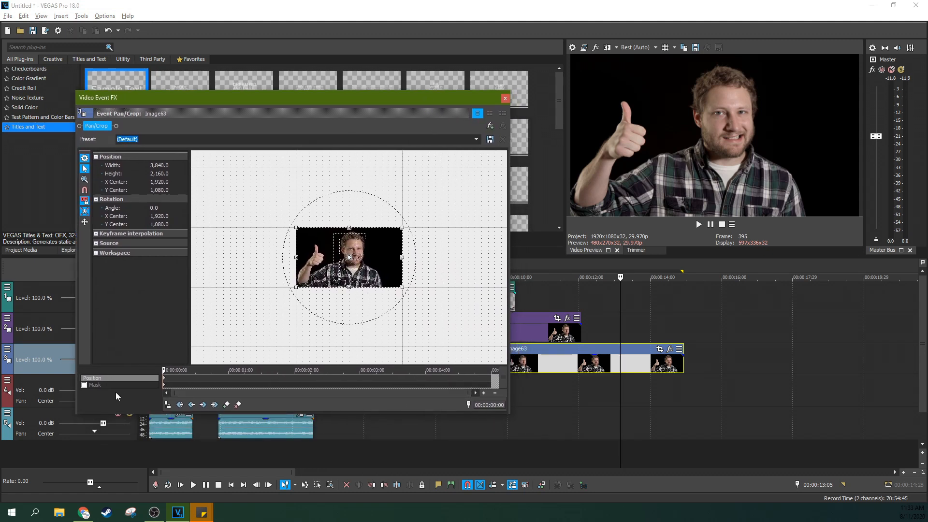
pyautogui.click(84, 385)
pyautogui.click(103, 378)
pyautogui.click(138, 384)
# Draw a closed five-point mask around the man's face in the Image63 clip.
pyautogui.click(84, 179)
pyautogui.click(363, 267)
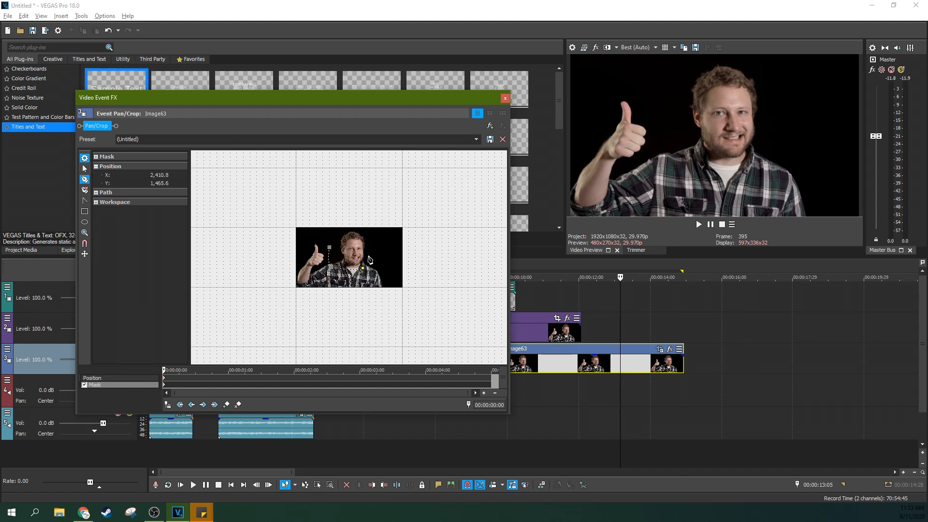
pyautogui.click(368, 252)
pyautogui.click(361, 241)
pyautogui.click(329, 248)
pyautogui.click(429, 226)
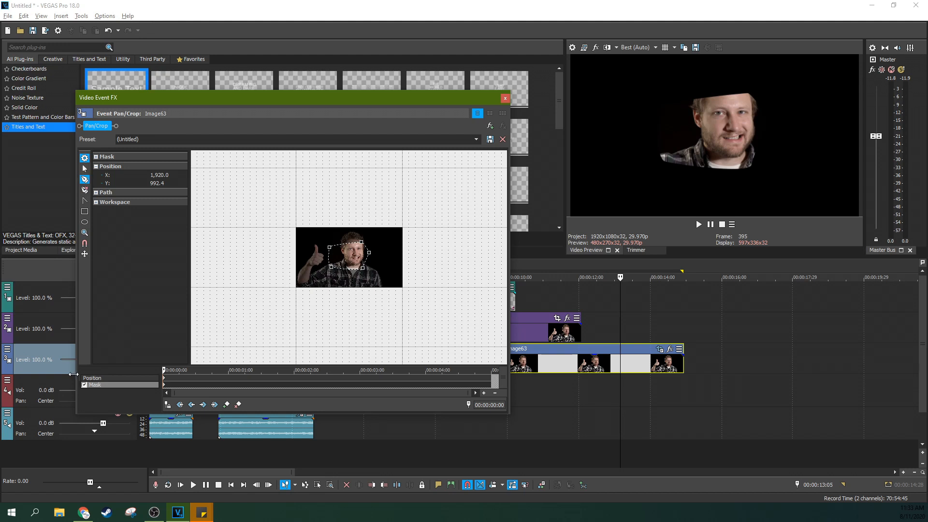
# Turn off the mask in Image63's Event Pan/Crop and return to its position settings.
pyautogui.click(92, 378)
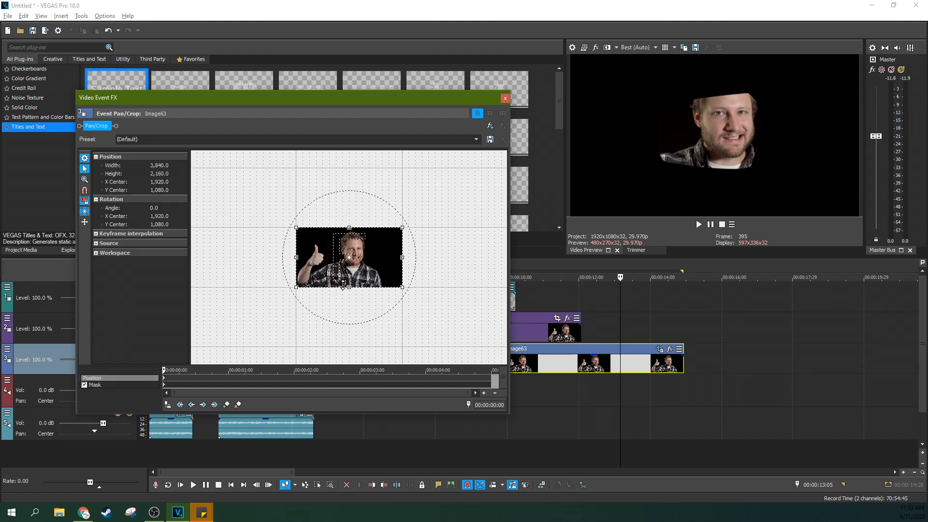
pyautogui.click(84, 385)
pyautogui.click(84, 385)
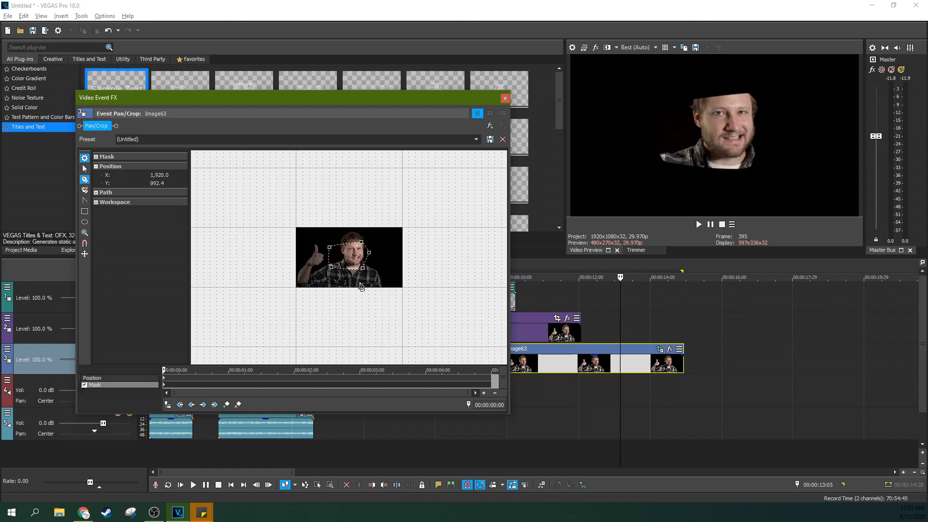
pyautogui.click(84, 385)
pyautogui.click(137, 379)
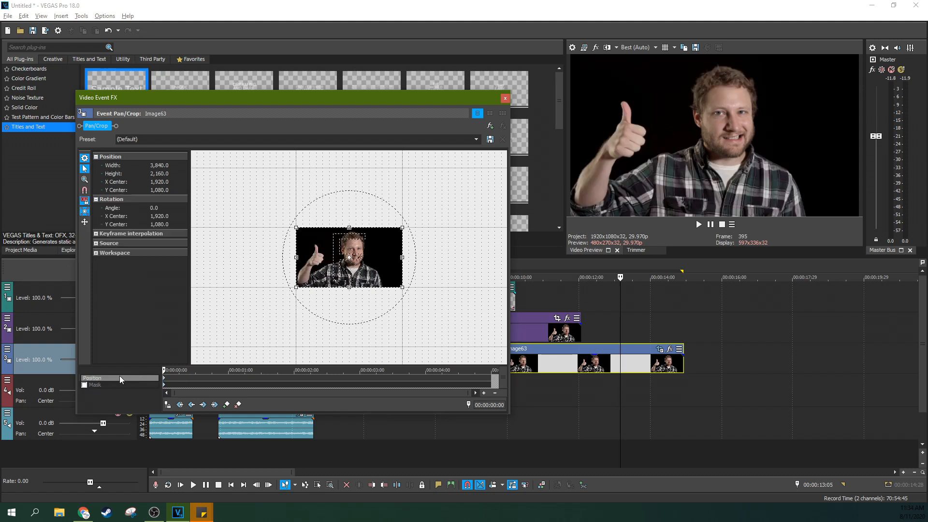
# Shrink and rotate Image63's crop frame over the mouth and chin to about -793.3 wide at -102.9 degrees, and close Pan/Crop.
pyautogui.moveTo(320, 273); pyautogui.dragTo(366, 285)
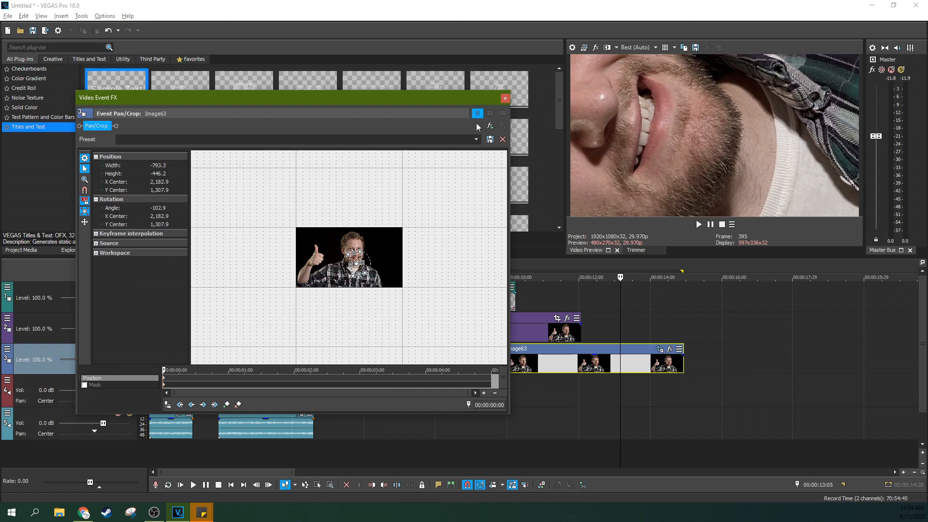
pyautogui.click(505, 97)
pyautogui.click(543, 298)
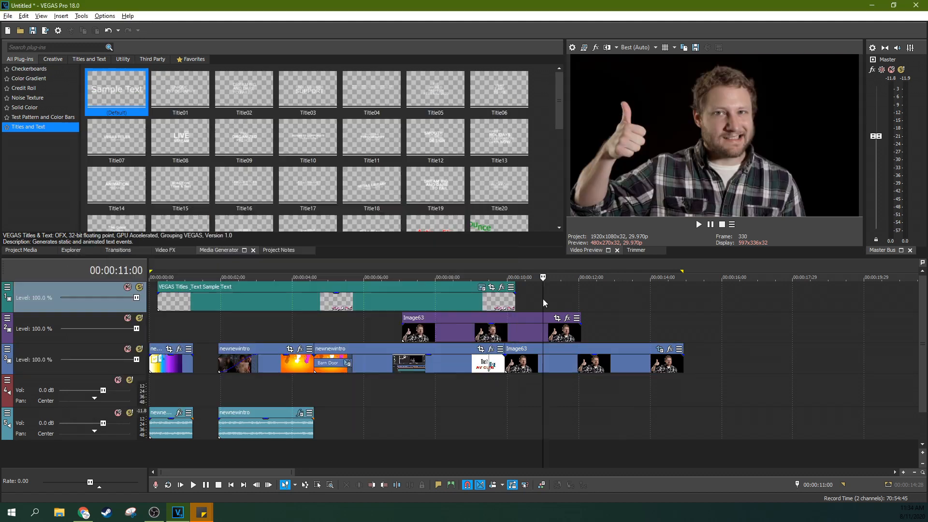
# Set the loop region from the timeline's start to the end of the last clip at 00:00:14:28, and place the cursor at 00:00:08:23.
pyautogui.click(653, 287)
pyautogui.moveTo(683, 270); pyautogui.dragTo(587, 270)
pyautogui.click(667, 263)
pyautogui.click(659, 264)
pyautogui.moveTo(683, 269); pyautogui.dragTo(149, 269)
pyautogui.moveTo(685, 265)
pyautogui.mouseDown()
pyautogui.moveTo(695, 271)
pyautogui.moveTo(683, 271)
pyautogui.mouseUp()
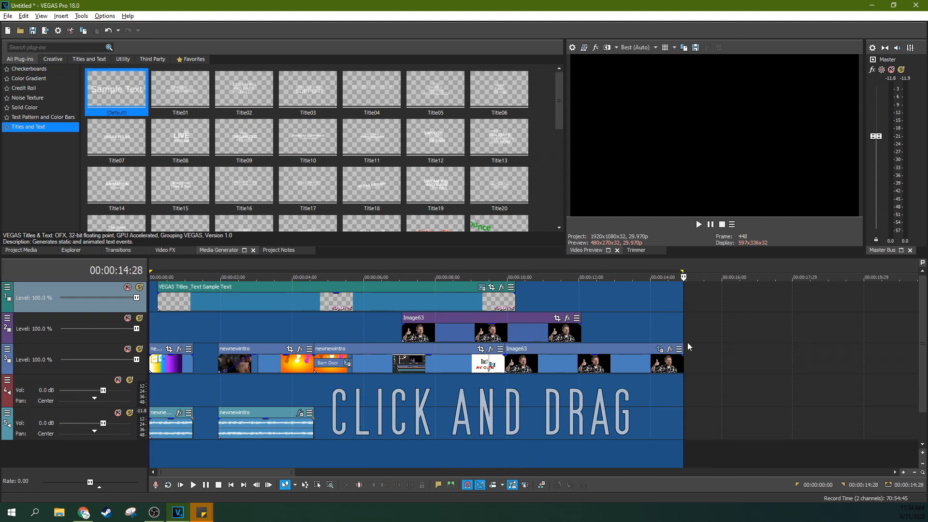
pyautogui.moveTo(682, 272); pyautogui.dragTo(683, 271)
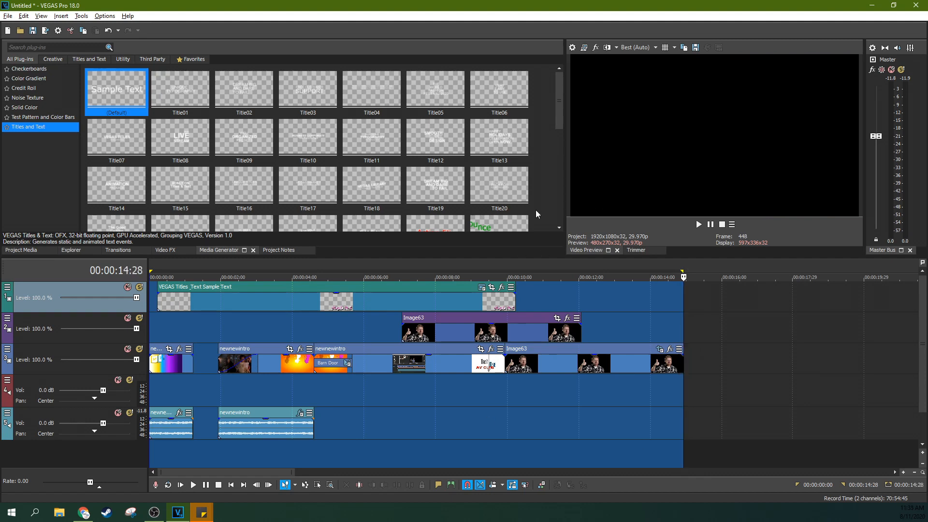
pyautogui.click(463, 266)
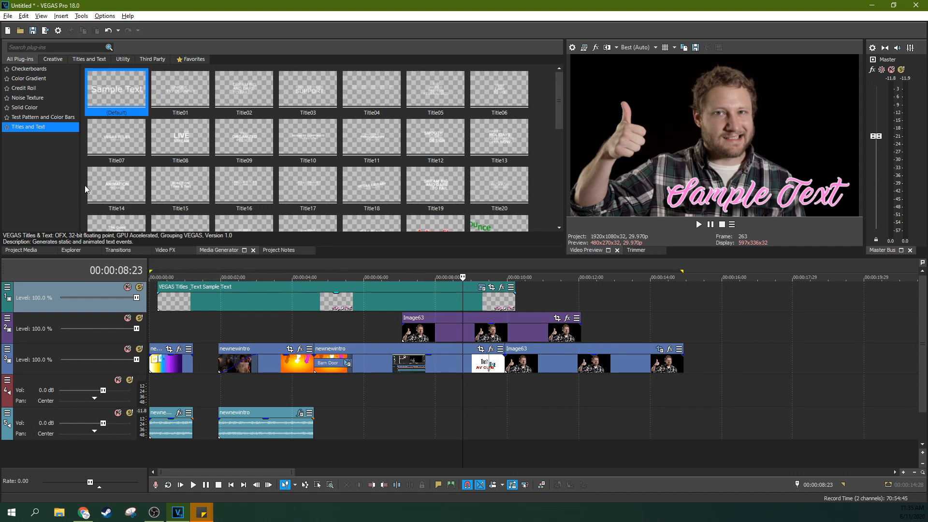
# Look over the Save As dialog with the existing colorgradingtutorial.veg file and leave it without saving.
pyautogui.click(8, 16)
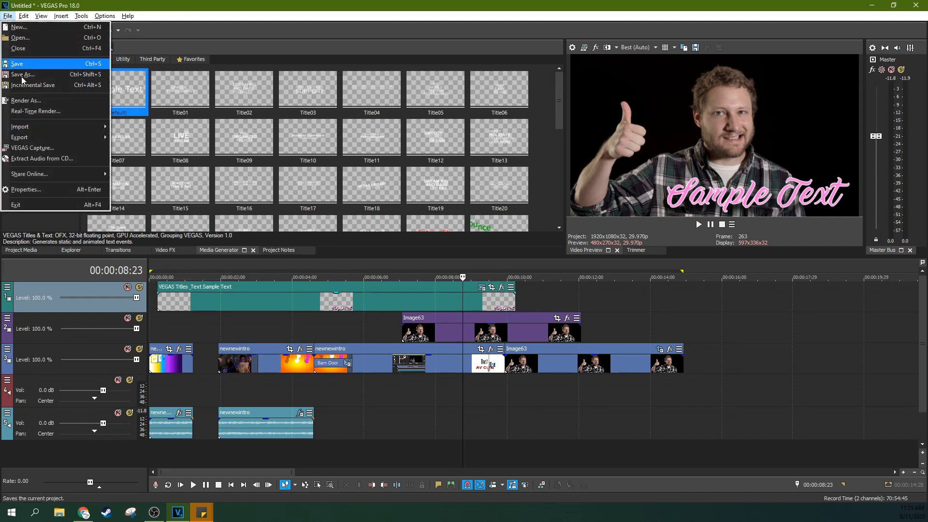
pyautogui.click(55, 73)
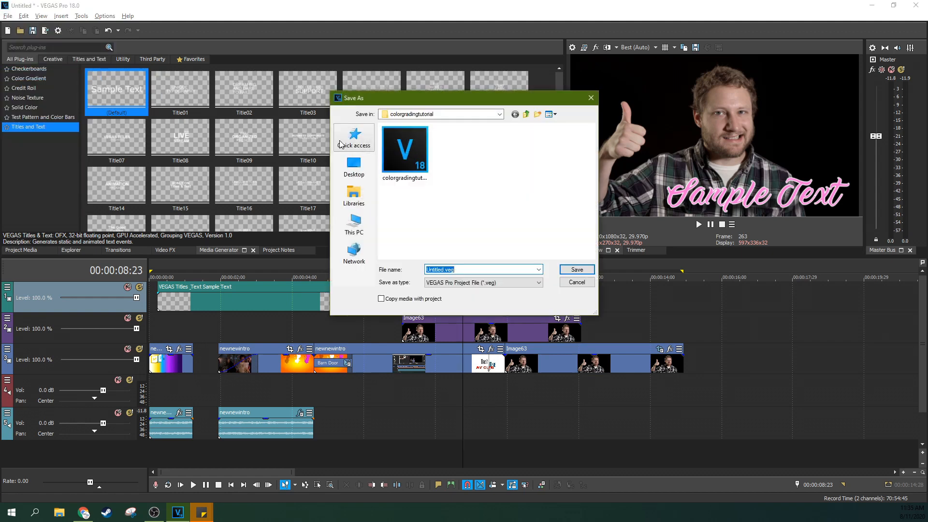
pyautogui.click(407, 181)
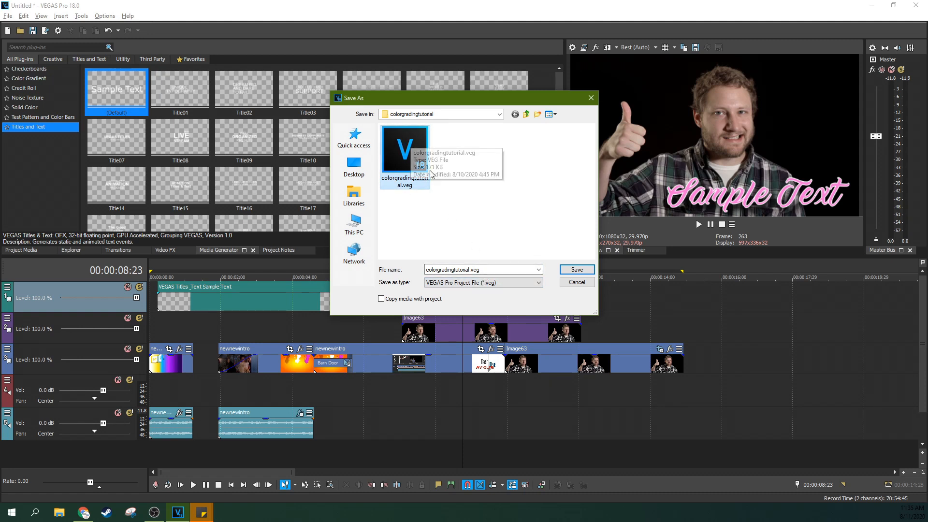
pyautogui.click(590, 100)
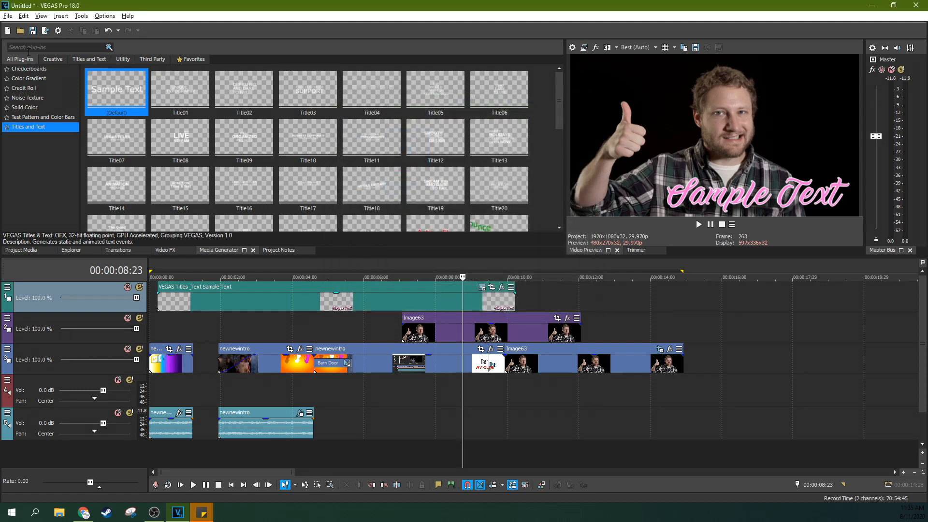
# Open Render As and examine the available output formats and their templates.
pyautogui.click(7, 16)
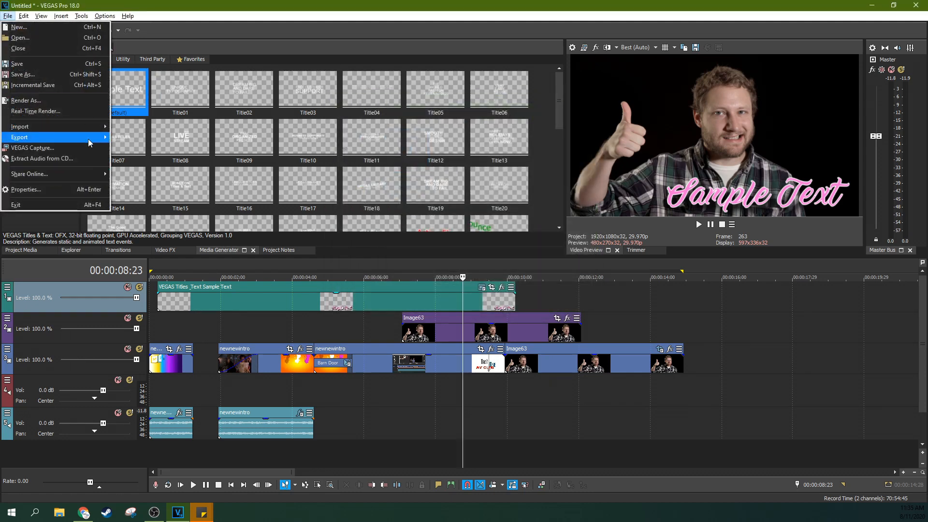
pyautogui.click(59, 100)
pyautogui.scroll(-1, 425, 236)
pyautogui.scroll(2, 425, 236)
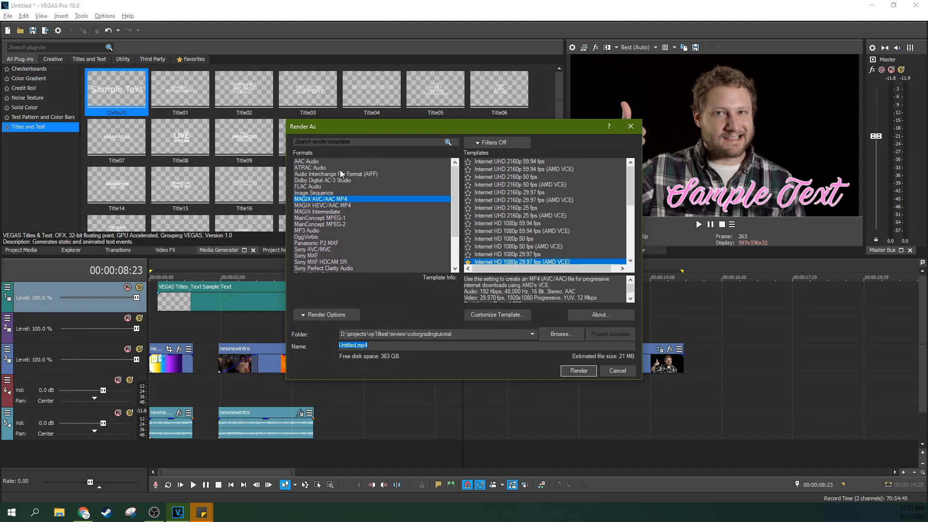
pyautogui.scroll(-2, 340, 170)
pyautogui.scroll(3, 340, 169)
pyautogui.click(337, 218)
pyautogui.click(329, 249)
pyautogui.scroll(-1, 329, 252)
pyautogui.scroll(-1, 329, 251)
pyautogui.click(329, 251)
pyautogui.click(338, 262)
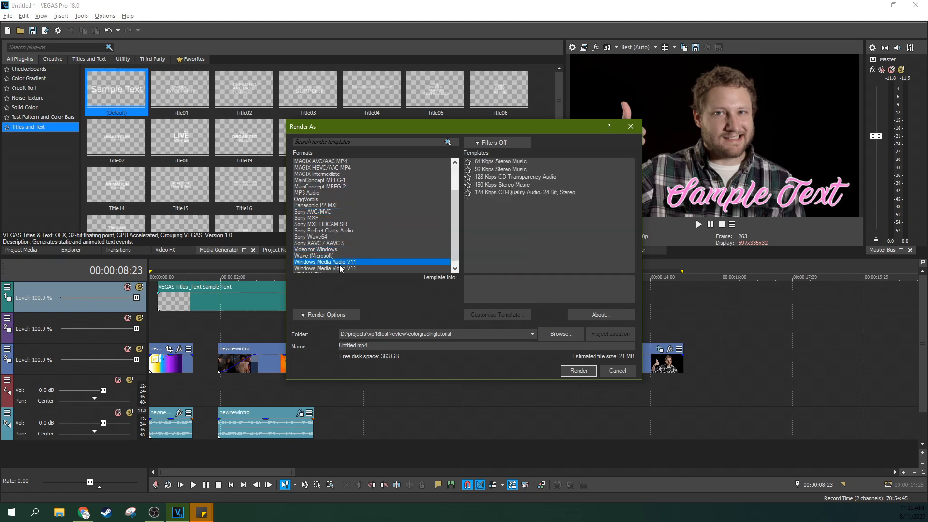
# Choose the MAGIX AVC/AAC MP4 format with the Internet HD 1080p 29.97 fps render template.
pyautogui.scroll(2, 337, 227)
pyautogui.click(338, 199)
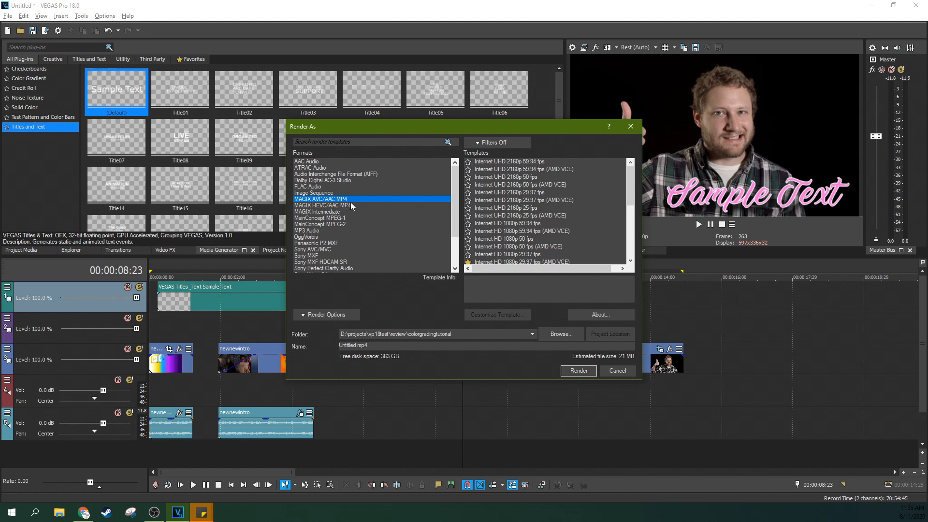
pyautogui.scroll(-1, 489, 215)
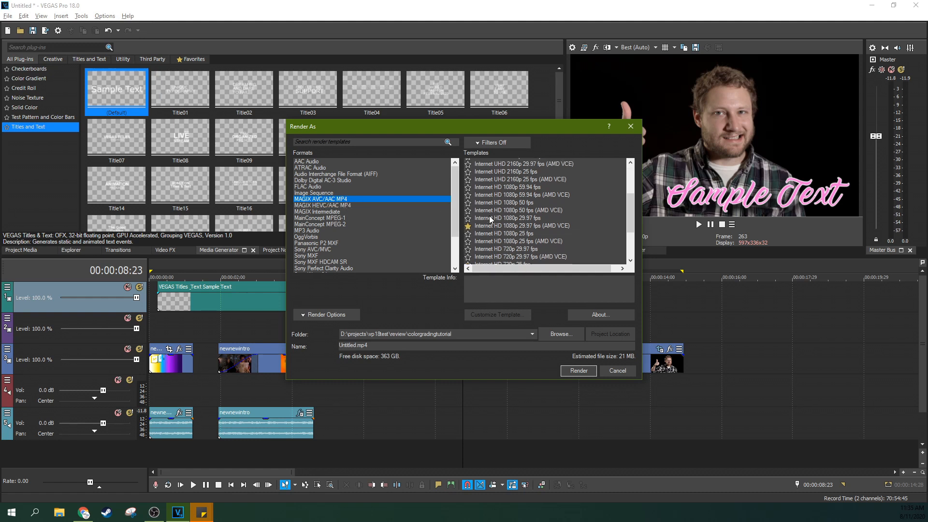
pyautogui.click(491, 247)
pyautogui.scroll(-1, 508, 243)
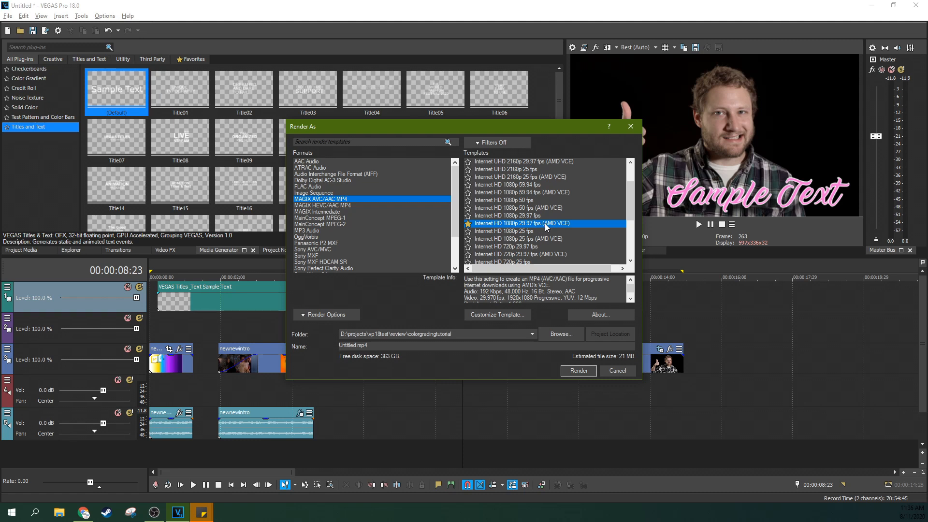
pyautogui.click(525, 216)
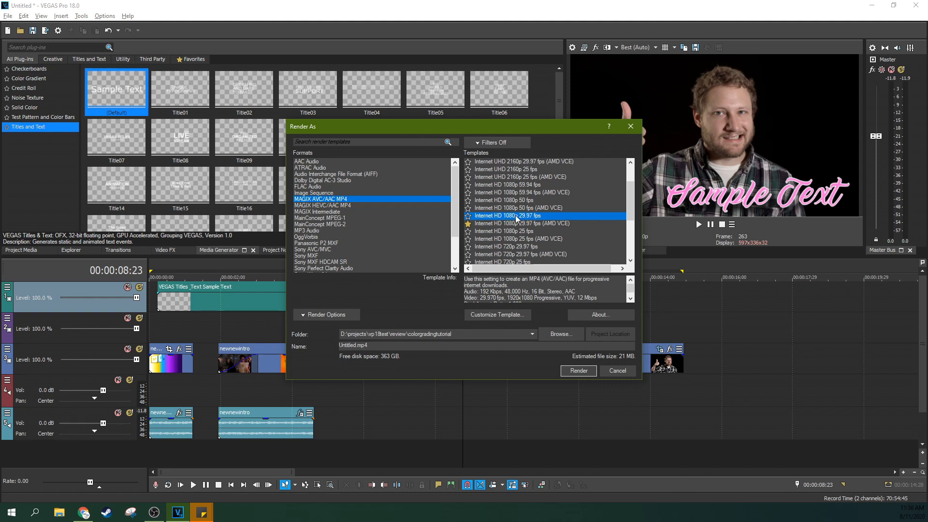
pyautogui.click(543, 223)
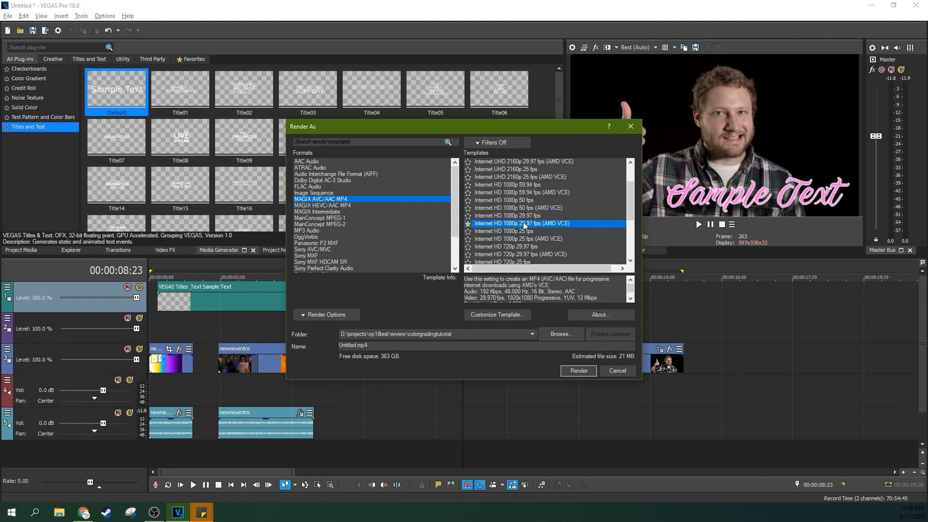
pyautogui.click(527, 216)
pyautogui.click(526, 223)
pyautogui.click(527, 216)
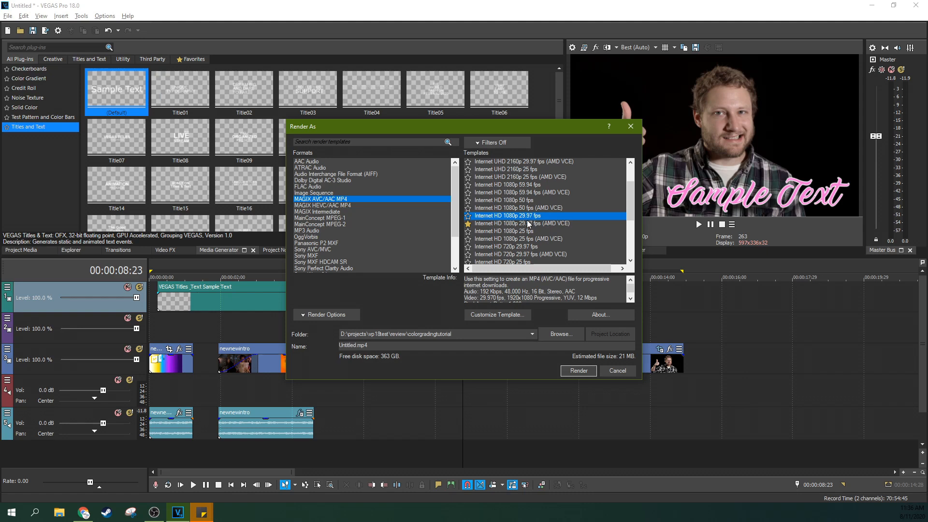
# Review the render template's custom video, audio, system and project settings, and close them without changes.
pyautogui.click(498, 317)
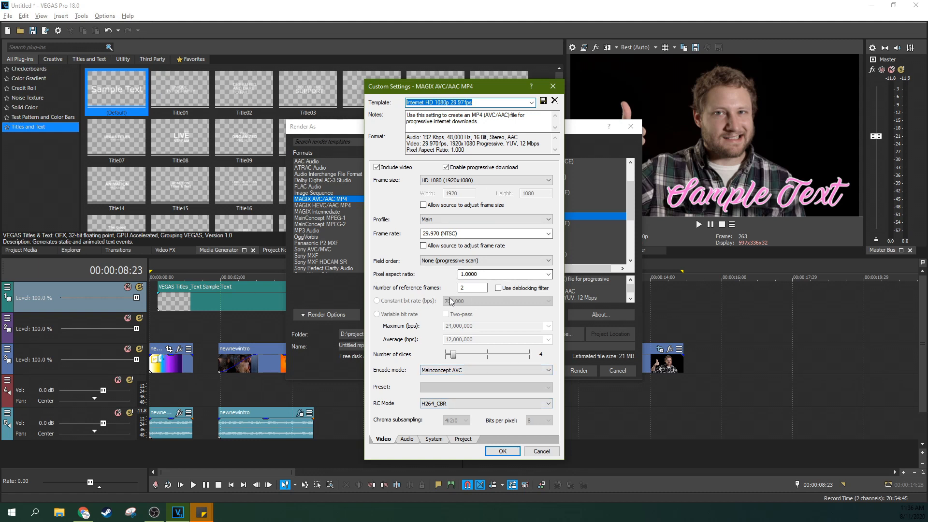
pyautogui.click(407, 439)
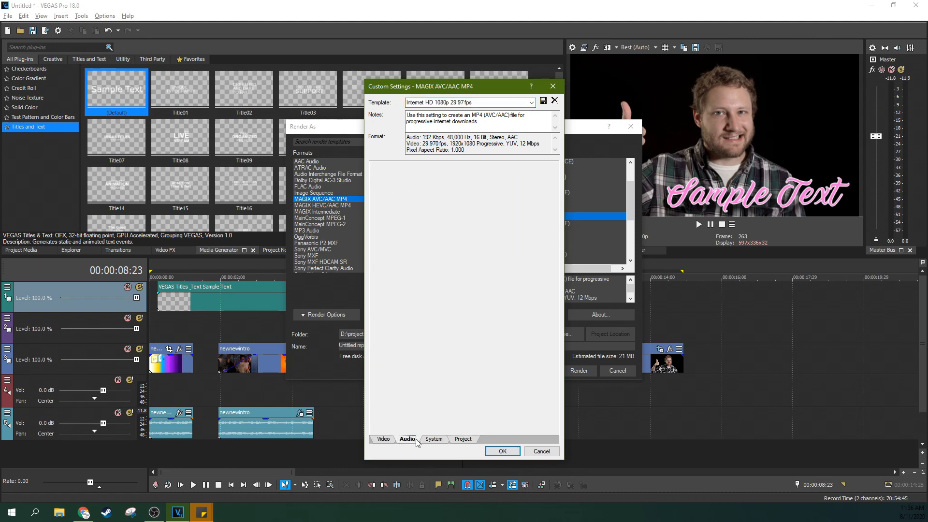
pyautogui.click(462, 439)
pyautogui.click(433, 440)
pyautogui.click(408, 440)
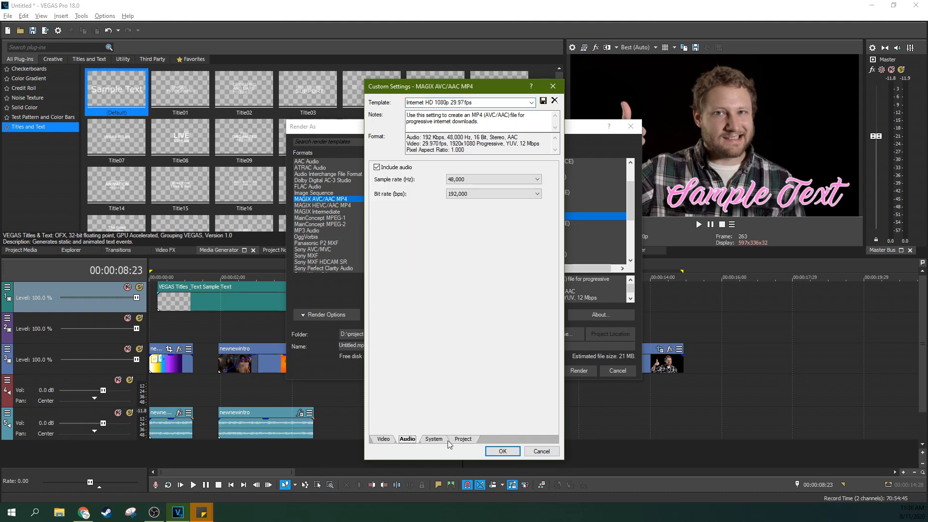
pyautogui.click(461, 440)
pyautogui.click(553, 87)
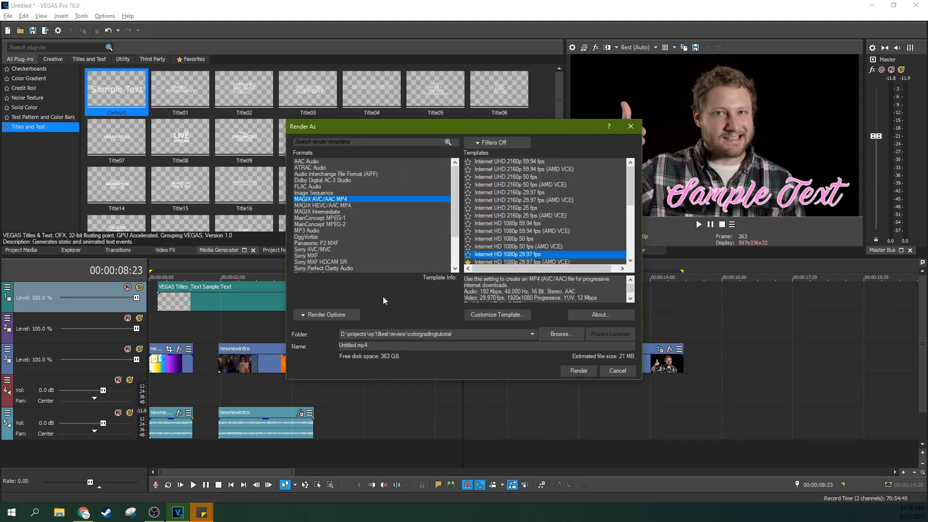
# Check the Render loop region only option and compare it with the loop region on the timeline.
pyautogui.click(332, 318)
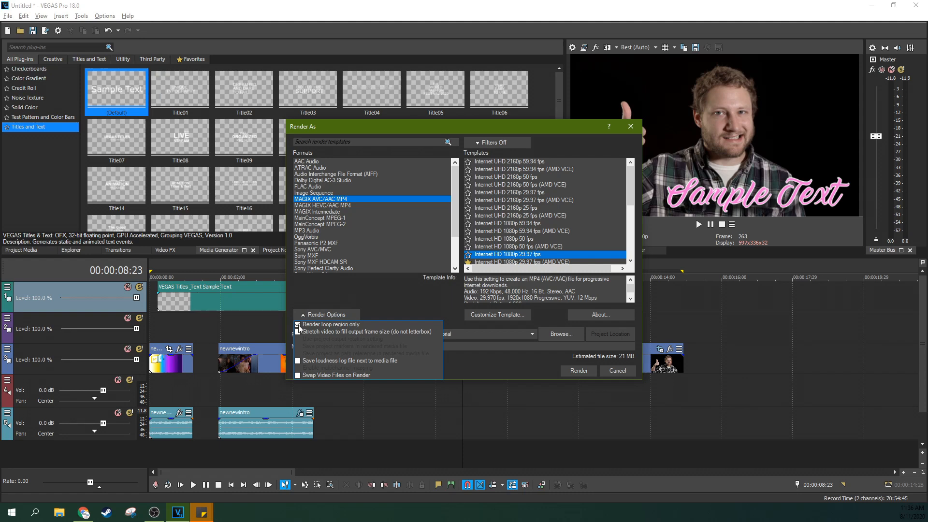
pyautogui.click(349, 300)
pyautogui.moveTo(434, 127); pyautogui.dragTo(597, 334)
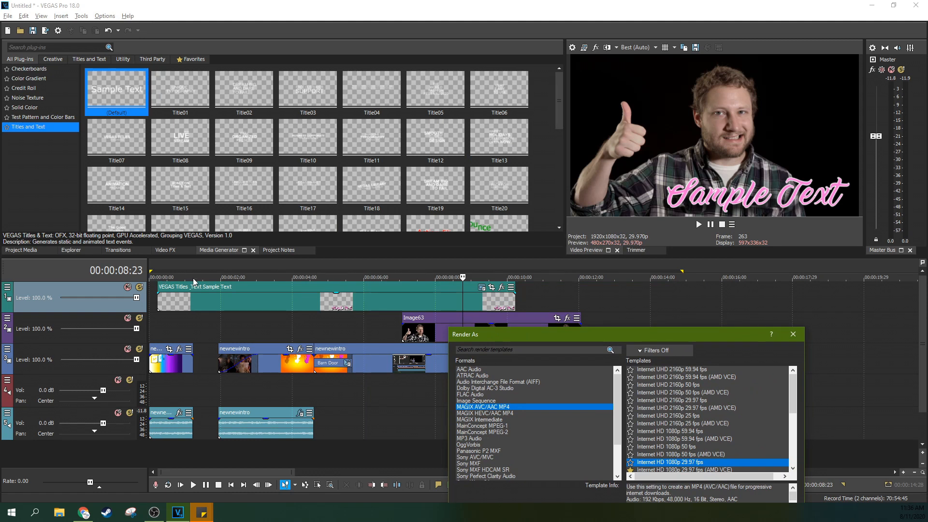
pyautogui.moveTo(665, 337); pyautogui.dragTo(485, 167)
pyautogui.scroll(-1, 588, 251)
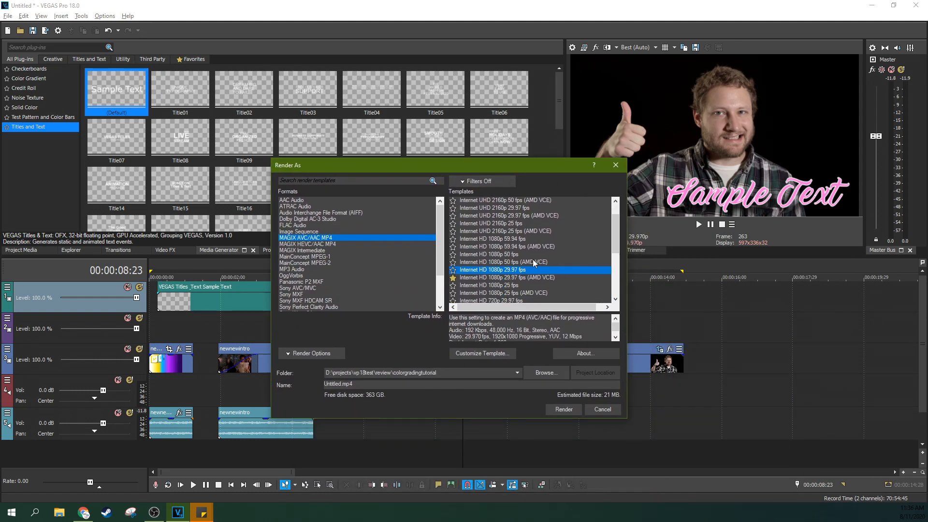
# Name the output file anything, render it to the colorgradingtutorial folder, and dismiss the render progress dialog.
pyautogui.click(443, 373)
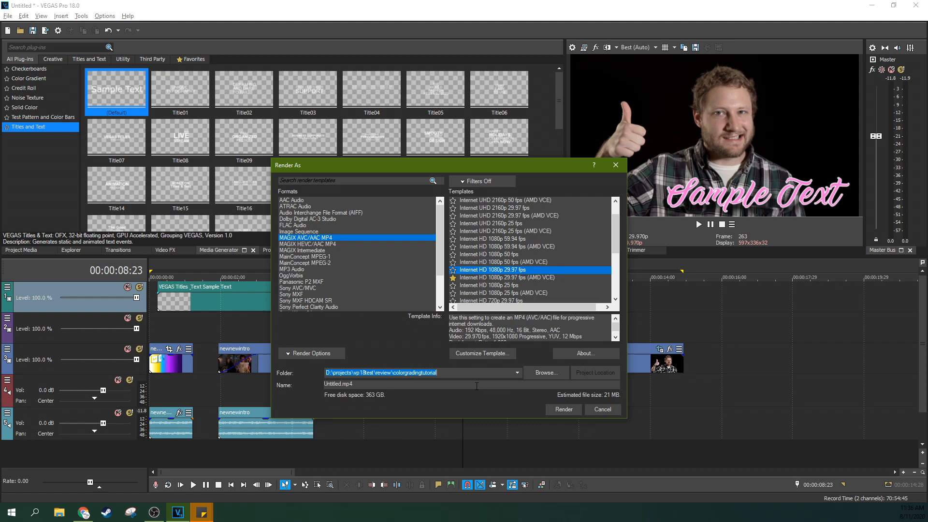
pyautogui.click(406, 383)
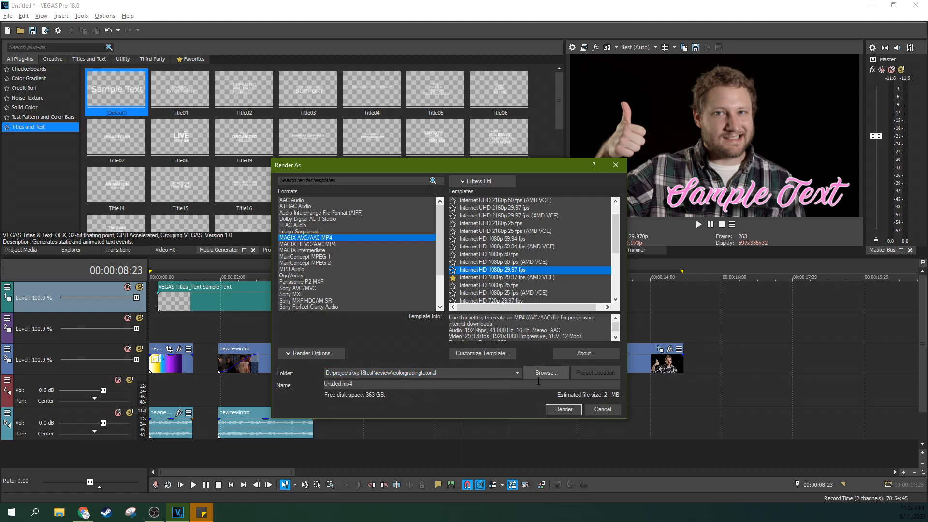
pyautogui.moveTo(341, 384); pyautogui.dragTo(324, 384)
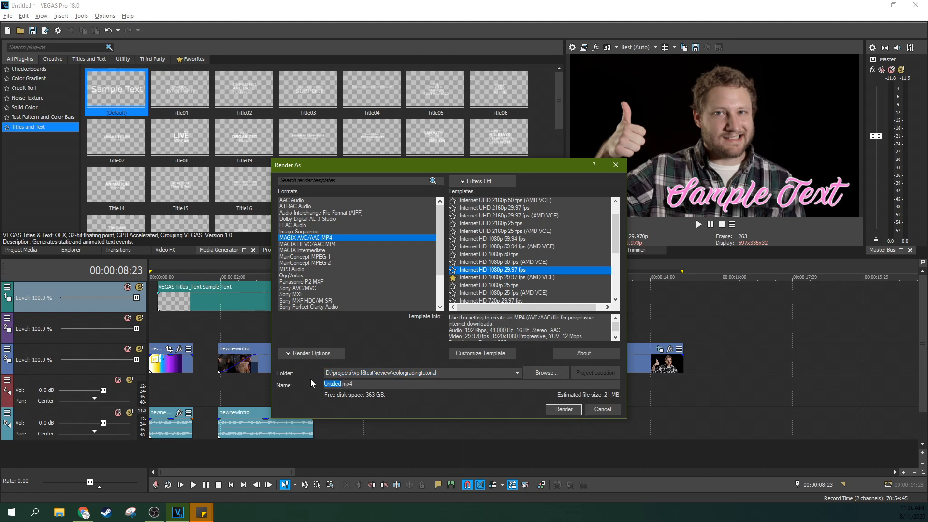
pyautogui.write('anything')
pyautogui.click(564, 409)
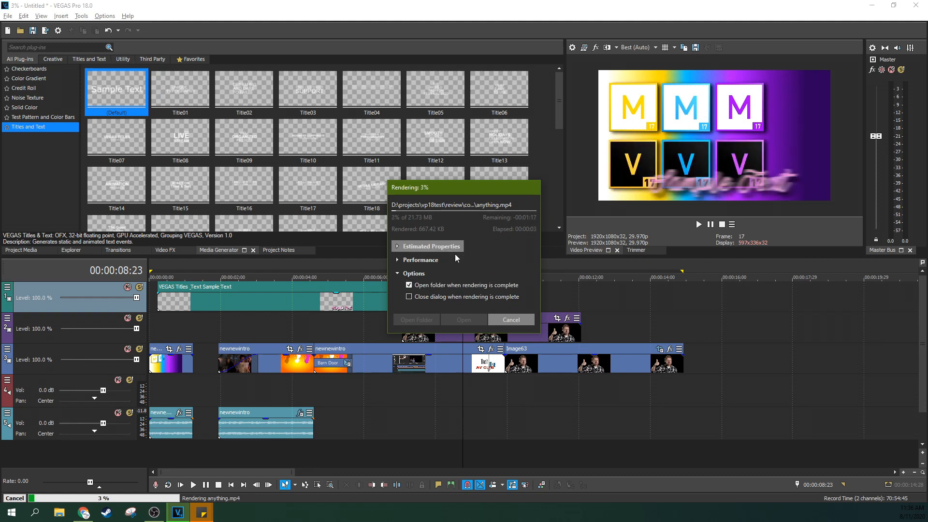
pyautogui.click(506, 319)
# Switch to File Explorer, play the rendered anything.mp4 to check it, and close the player.
pyautogui.click(60, 512)
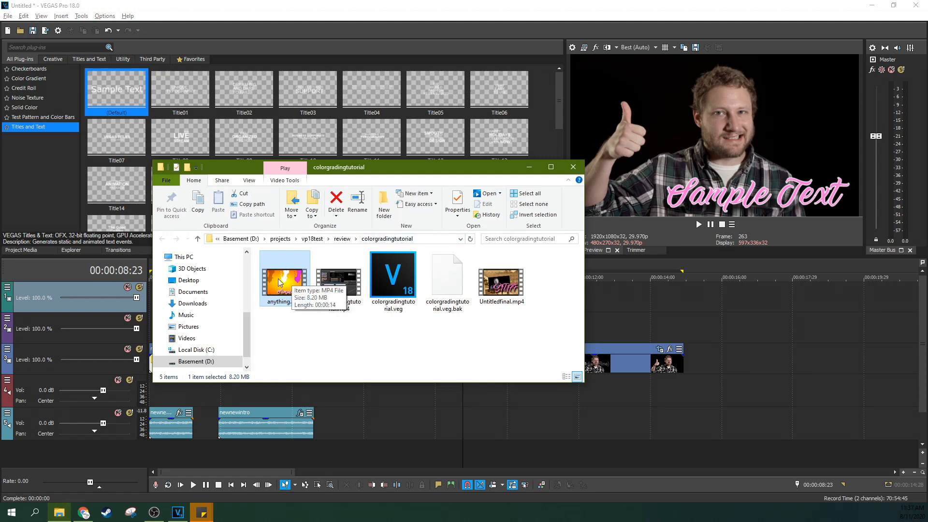
pyautogui.doubleClick(285, 304)
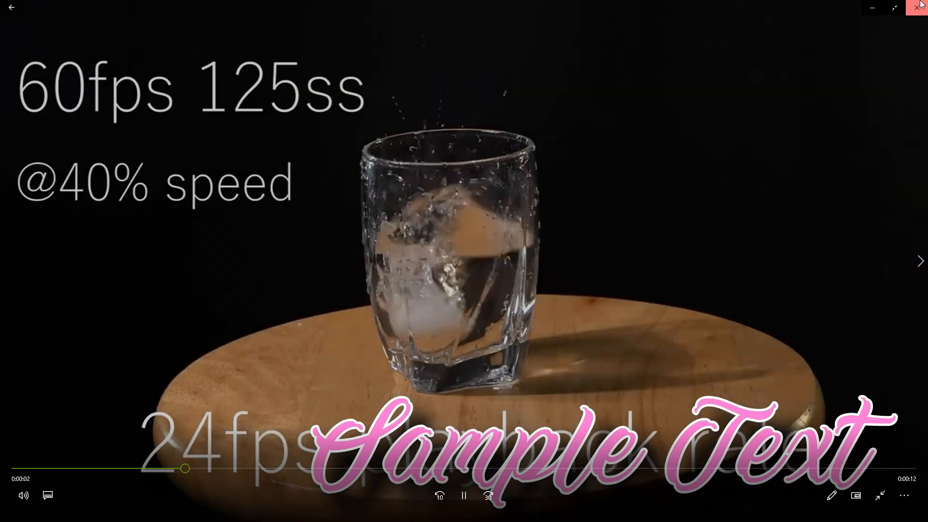
pyautogui.click(917, 8)
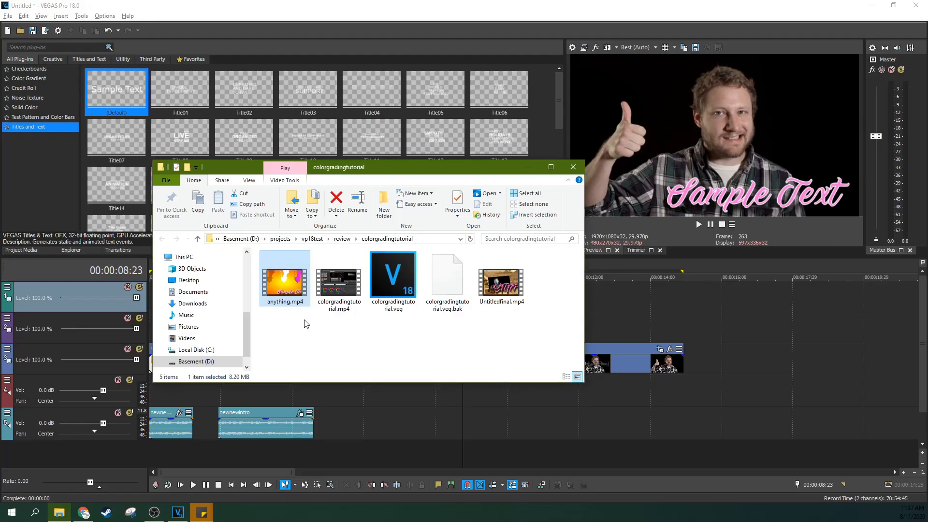
# Close the File Explorer window showing the colorgradingtutorial folder and return to the VEGAS Pro project.
pyautogui.moveTo(361, 170); pyautogui.dragTo(305, 227)
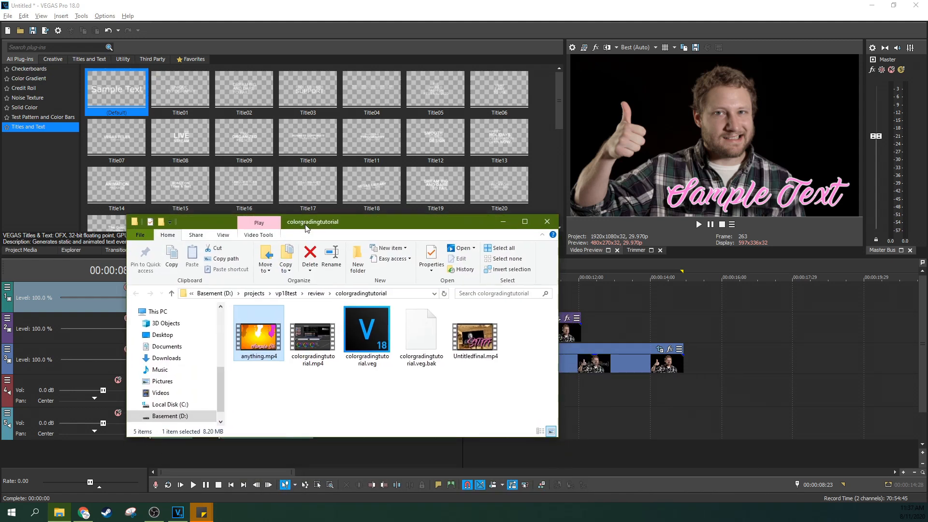
pyautogui.click(549, 222)
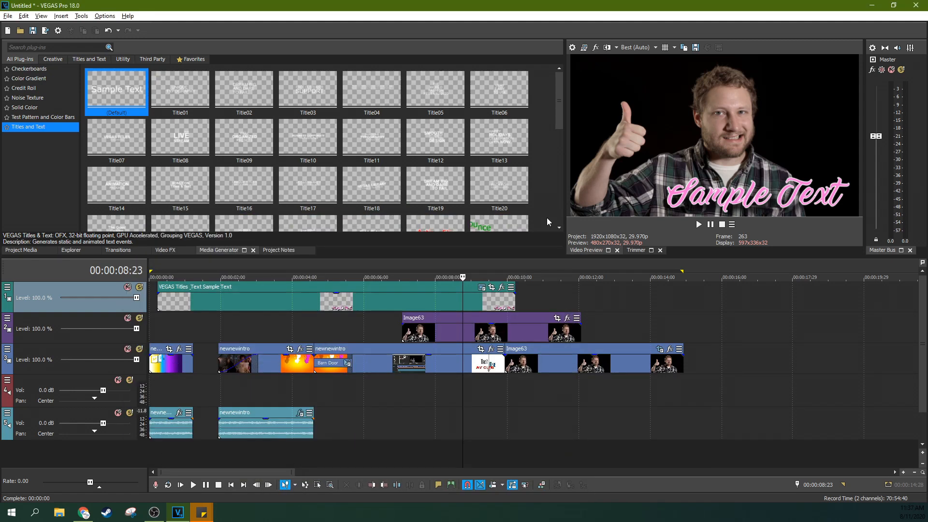
# Set the video preview quality to Best (Full) and inspect the picture at several points along the timeline.
pyautogui.click(415, 300)
pyautogui.click(640, 48)
pyautogui.moveTo(649, 88)
pyautogui.click(695, 87)
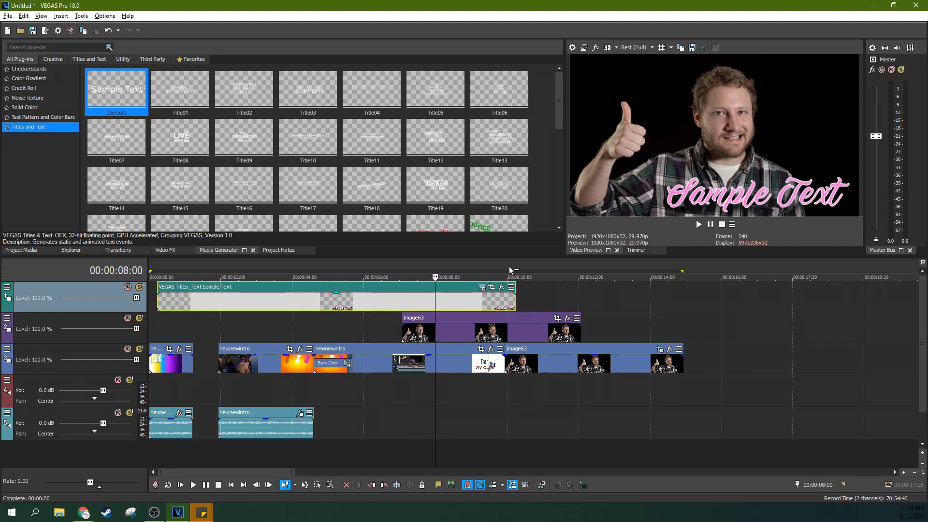
pyautogui.click(595, 289)
pyautogui.click(492, 298)
pyautogui.click(394, 300)
pyautogui.click(313, 306)
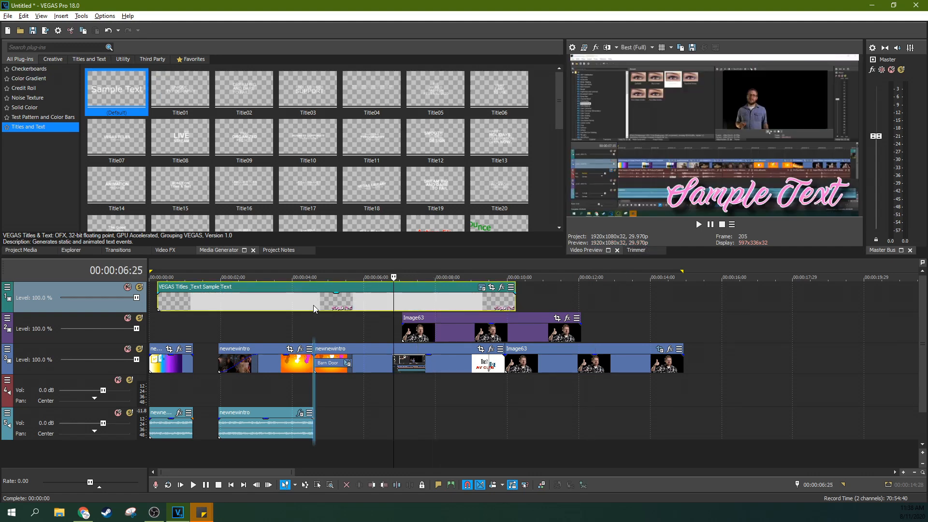
# Switch the preview quality to Draft (Auto), play the timeline from about 8 seconds, and stop near the end of the upper Image63 event.
pyautogui.click(630, 48)
pyautogui.moveTo(647, 57)
pyautogui.click(677, 56)
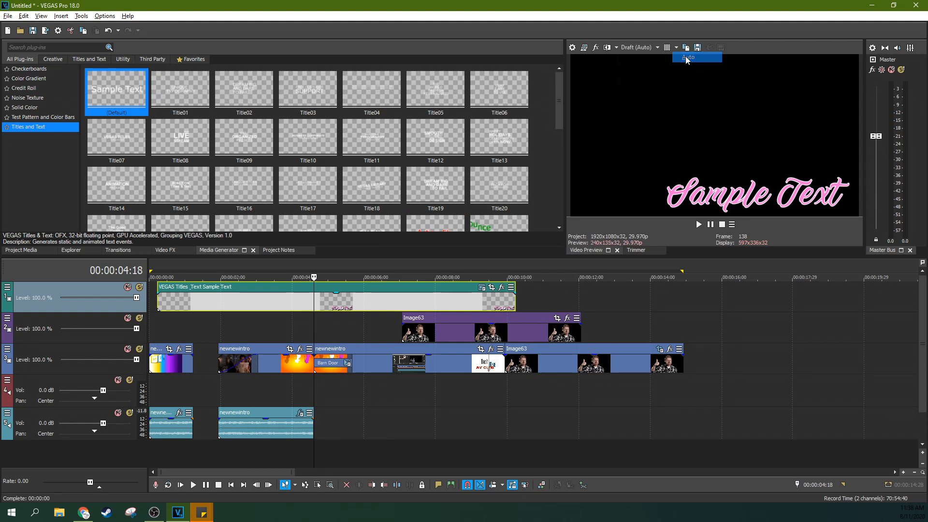
pyautogui.click(435, 305)
pyautogui.press('space')
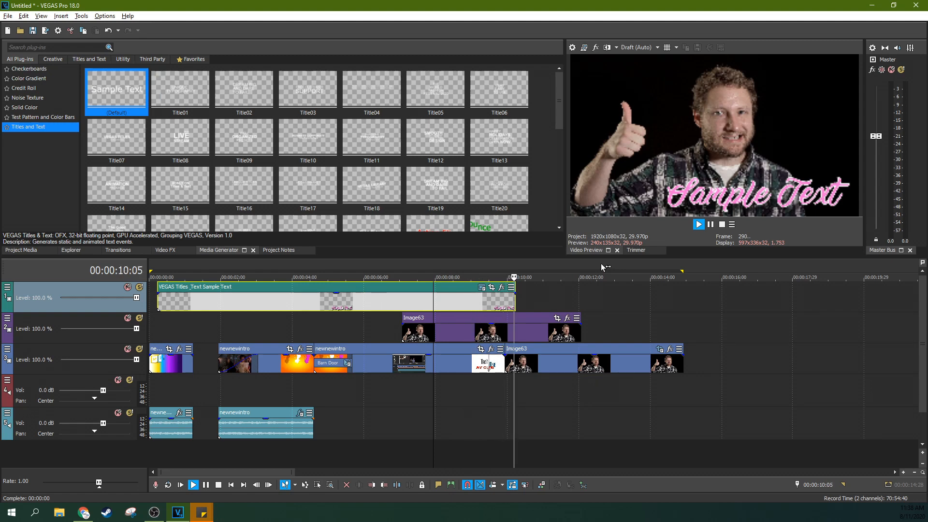
pyautogui.click(709, 224)
pyautogui.click(577, 318)
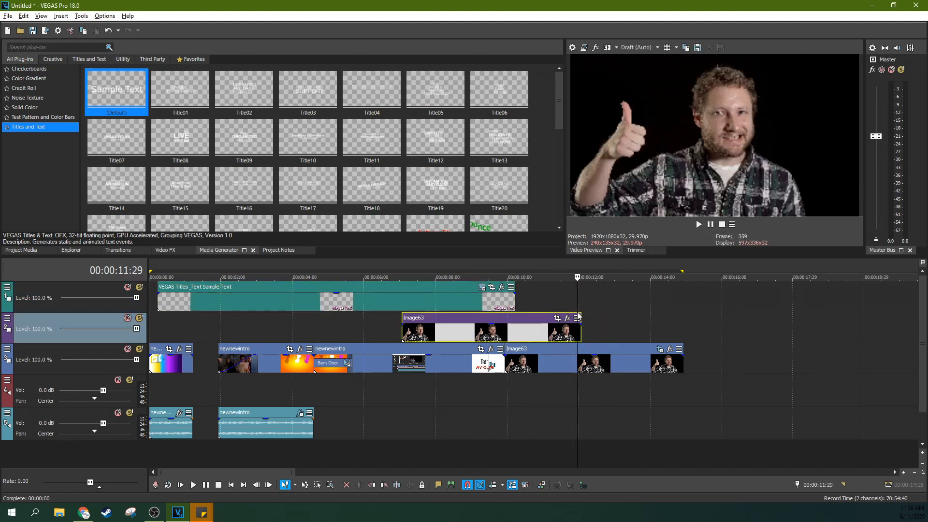
# Set the video preview quality to Best (Full).
pyautogui.click(636, 47)
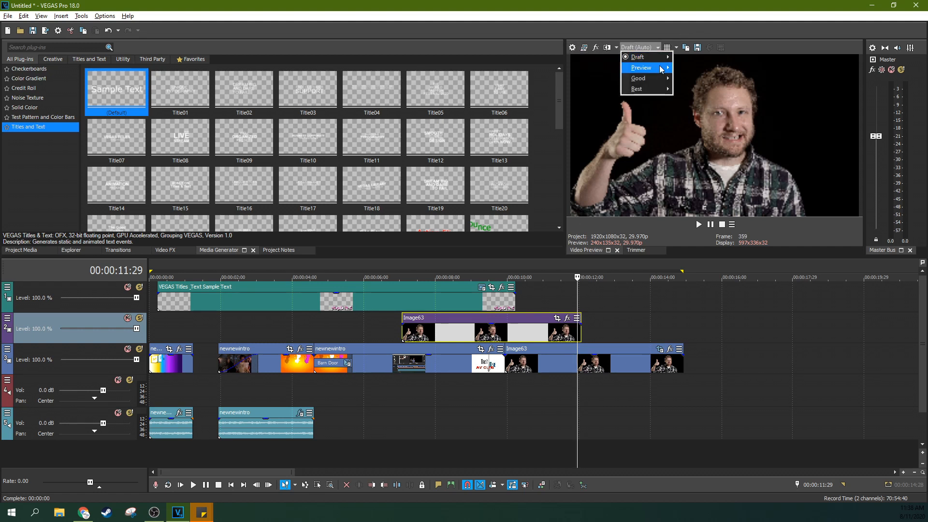
pyautogui.moveTo(658, 95)
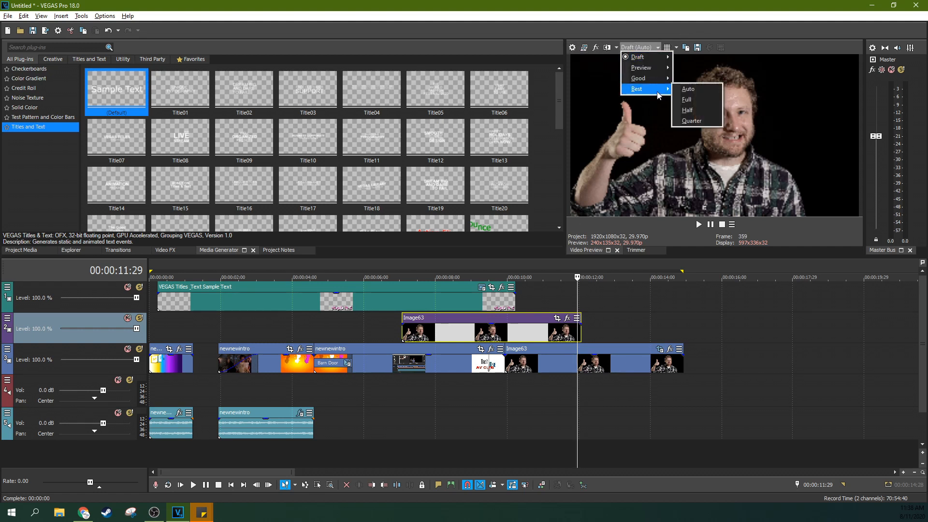
pyautogui.click(692, 100)
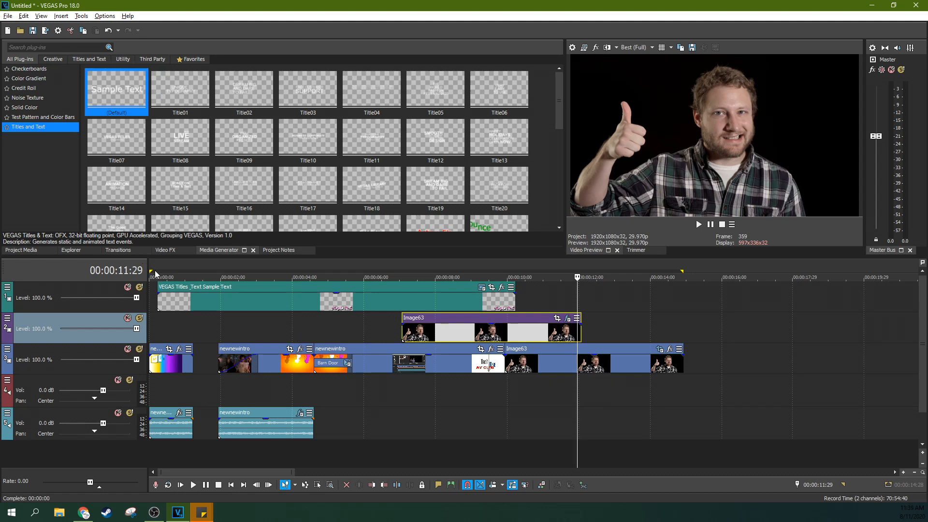
# Look through the Video FX, Media Generator, Project Notes and Transitions windows, and preview the frame at 00:00:02:15.
pyautogui.click(165, 250)
pyautogui.click(213, 250)
pyautogui.click(272, 251)
pyautogui.click(127, 251)
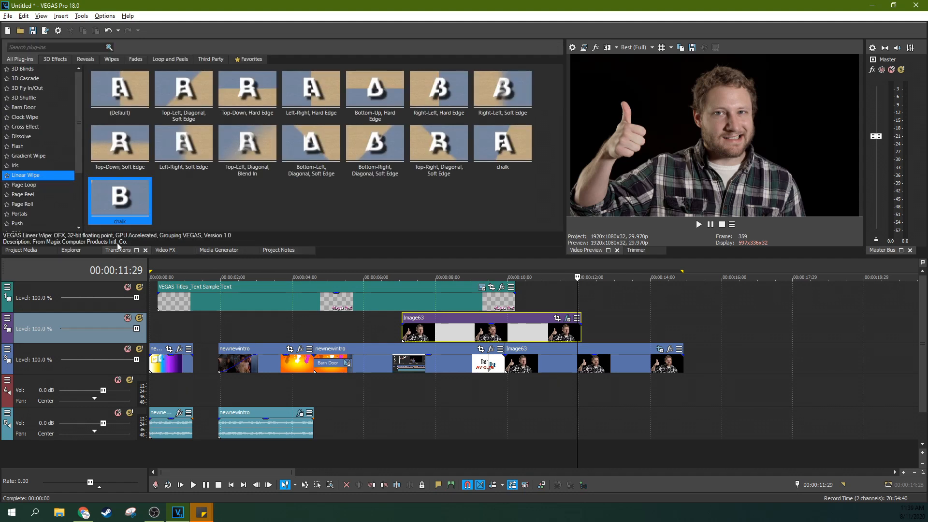
pyautogui.click(239, 314)
pyautogui.click(238, 313)
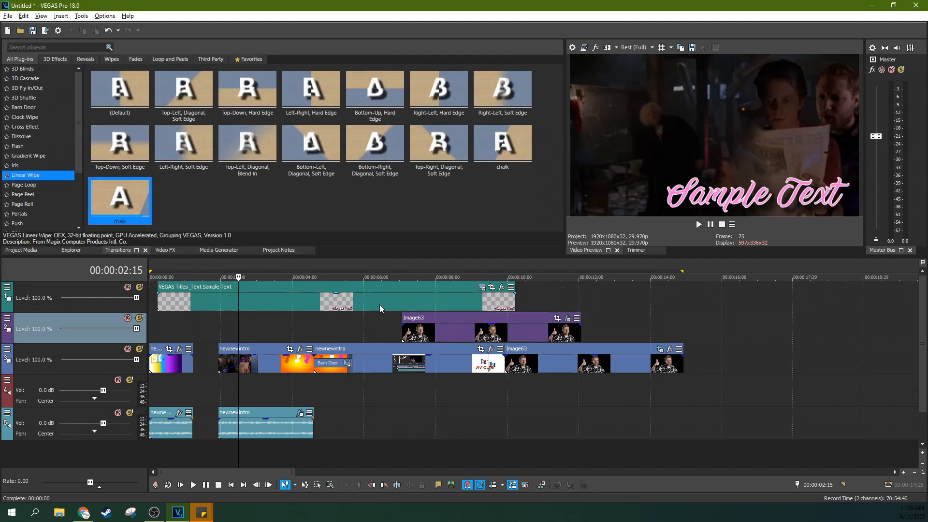
# Review the title track's extra commands and the program options without changing anything, and bring the Project Media list back into view.
pyautogui.click(7, 286)
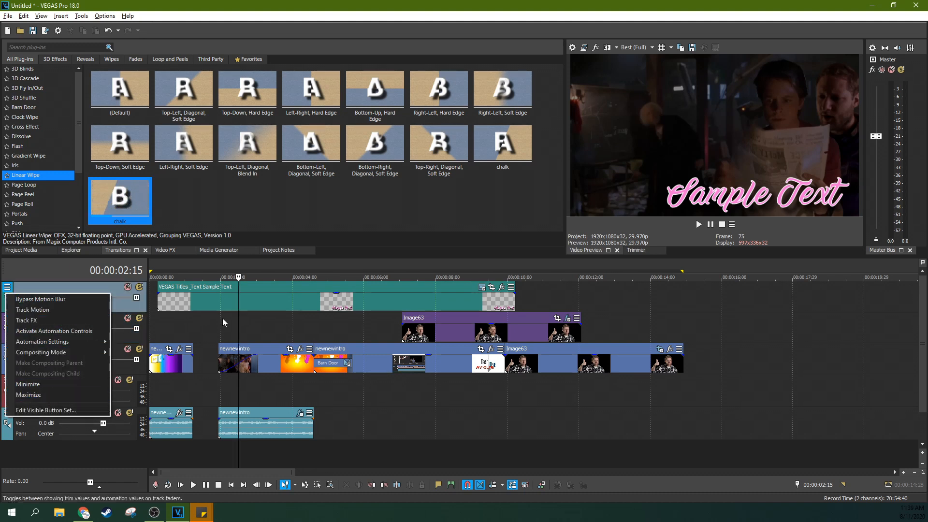
pyautogui.click(285, 322)
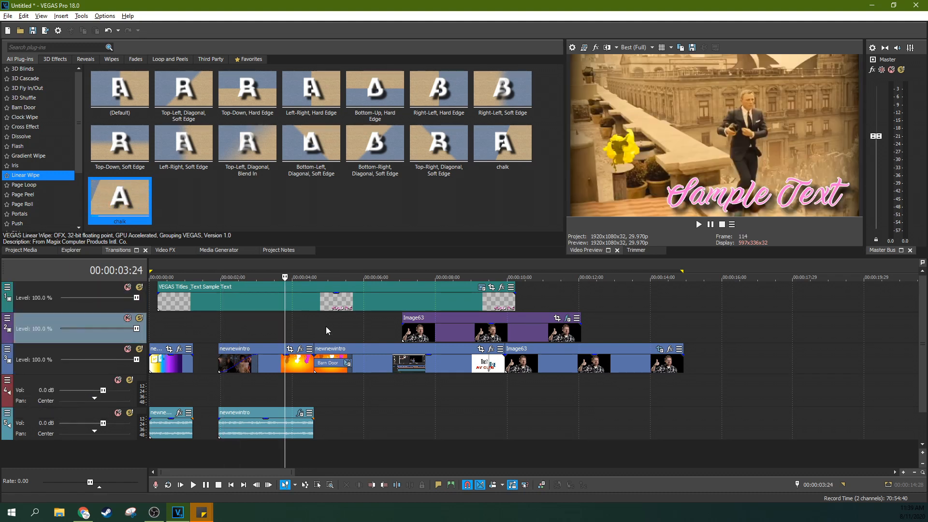
pyautogui.click(81, 16)
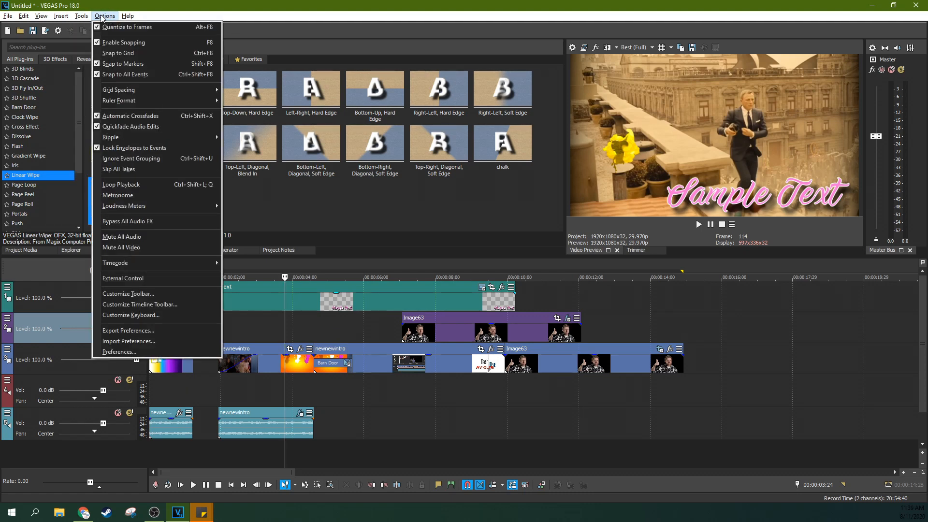
pyautogui.moveTo(116, 17)
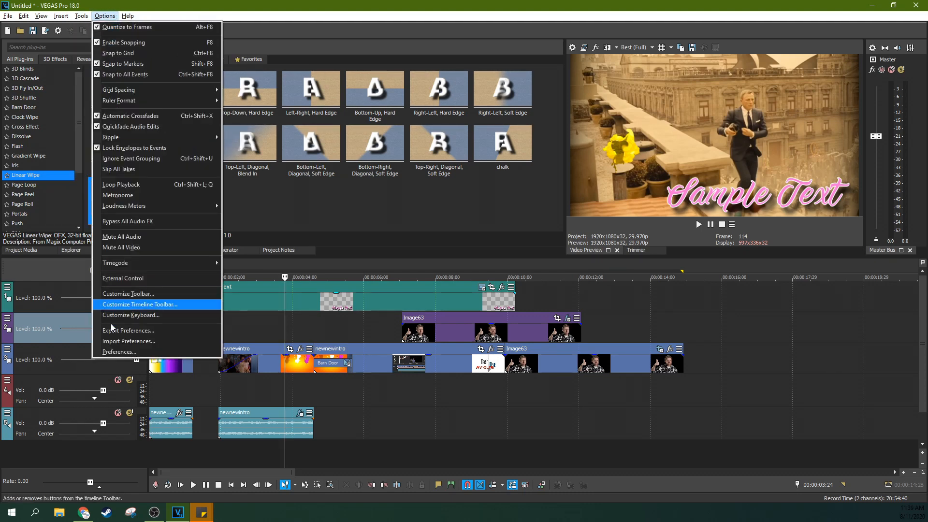
pyautogui.click(29, 251)
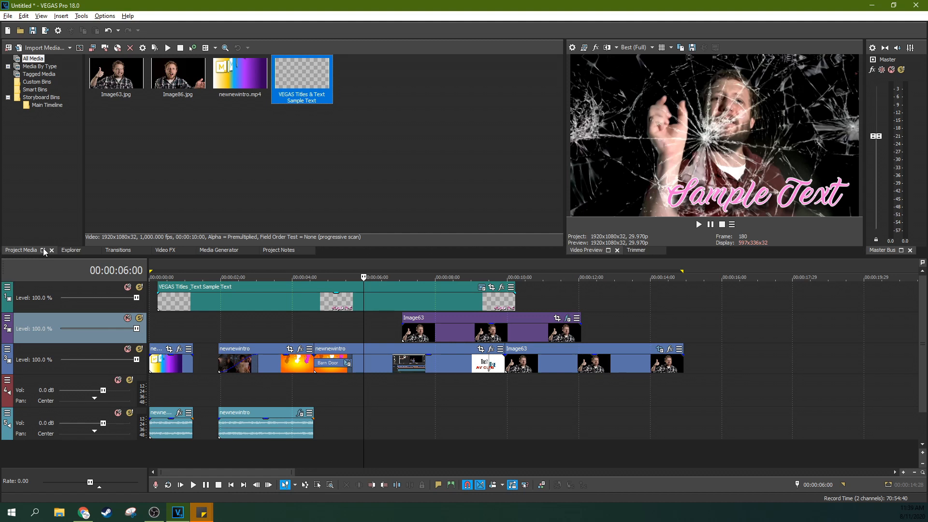